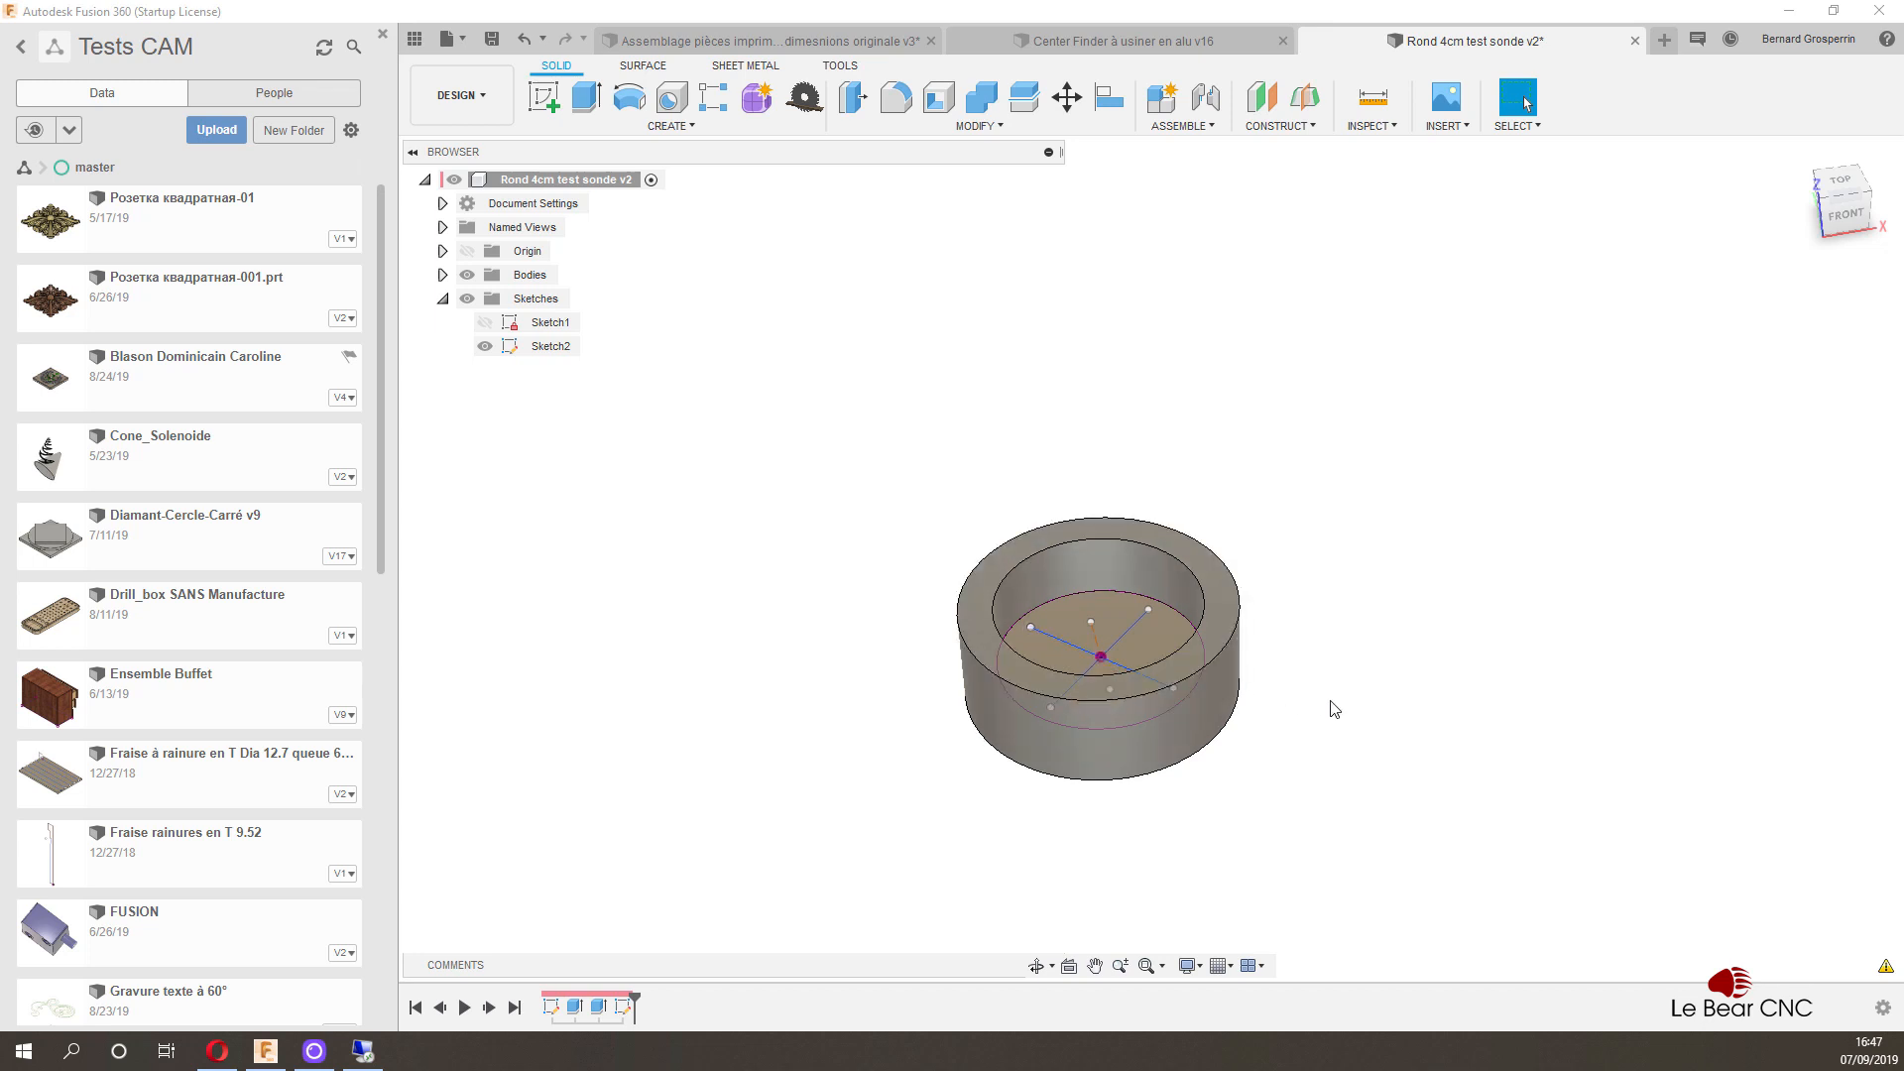
Step: Switch the ring design to the Manufacture workspace
scroll(1334, 708, up, 4)
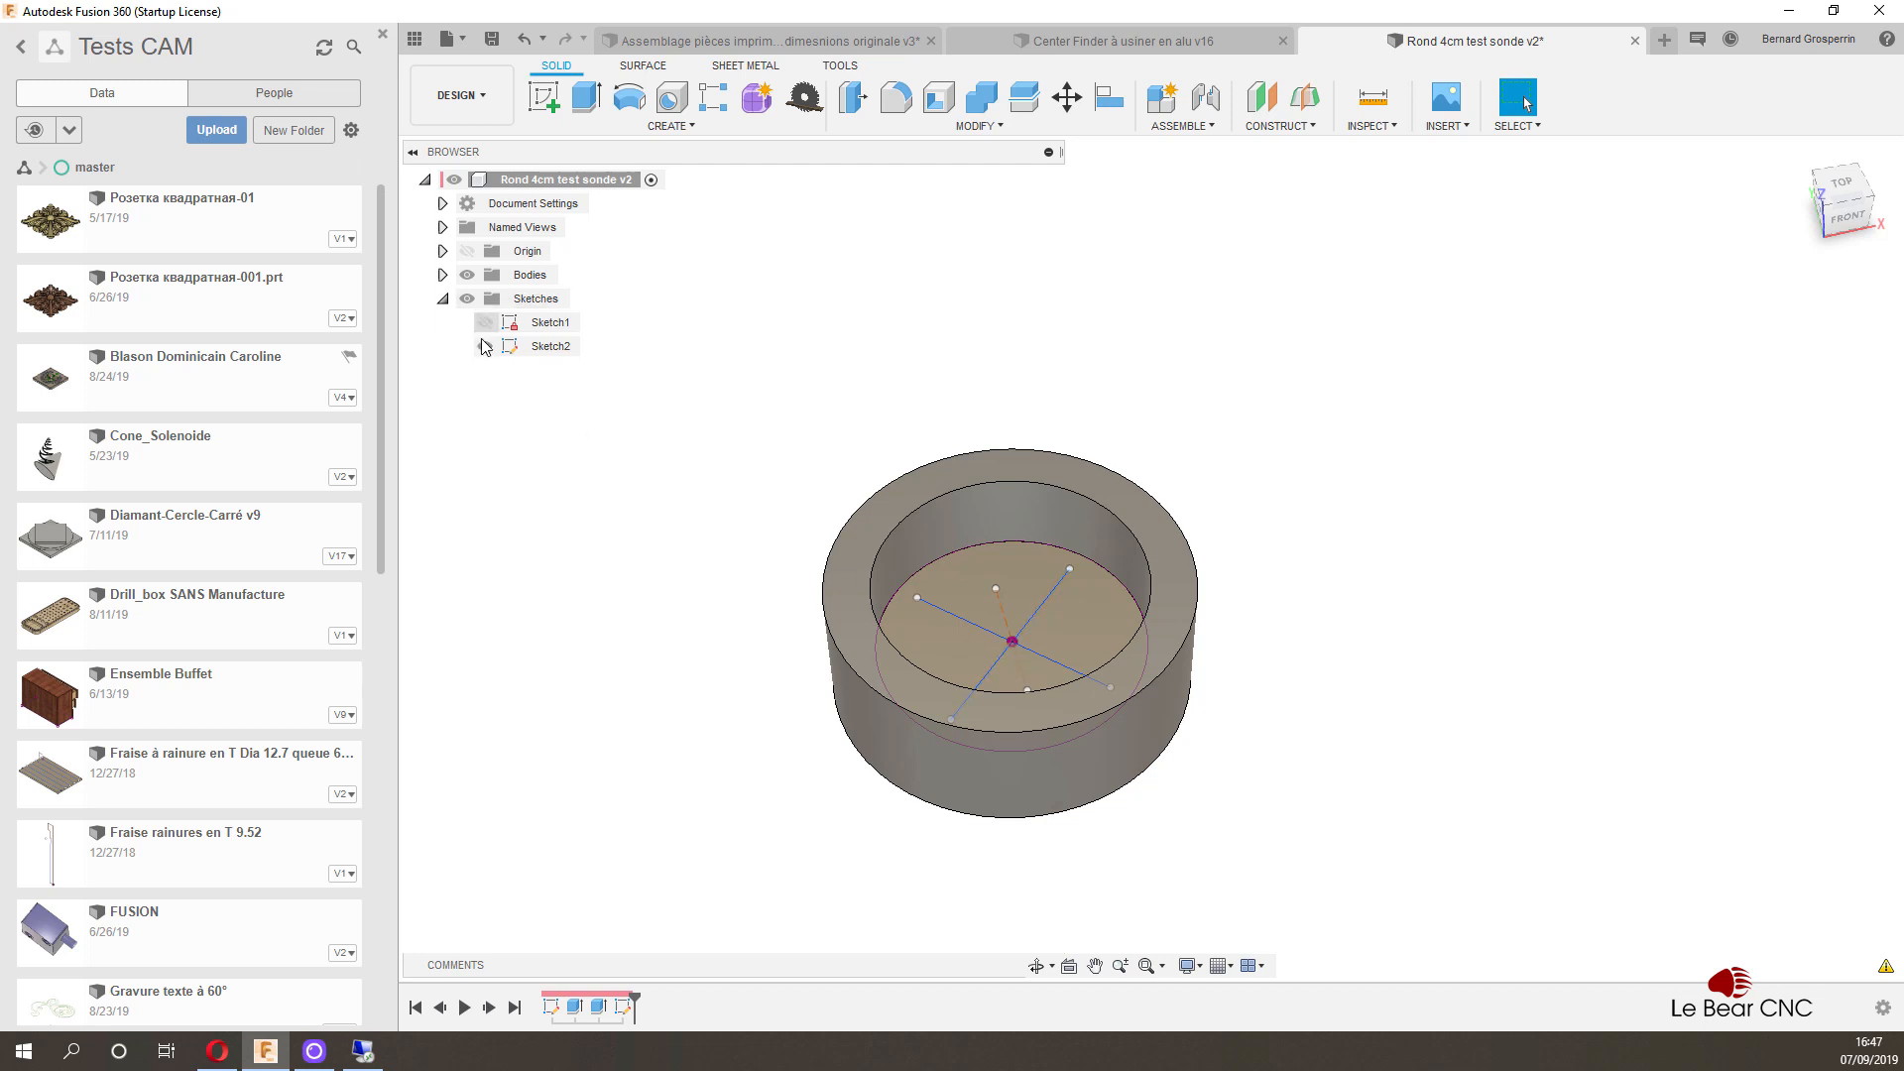
click(479, 96)
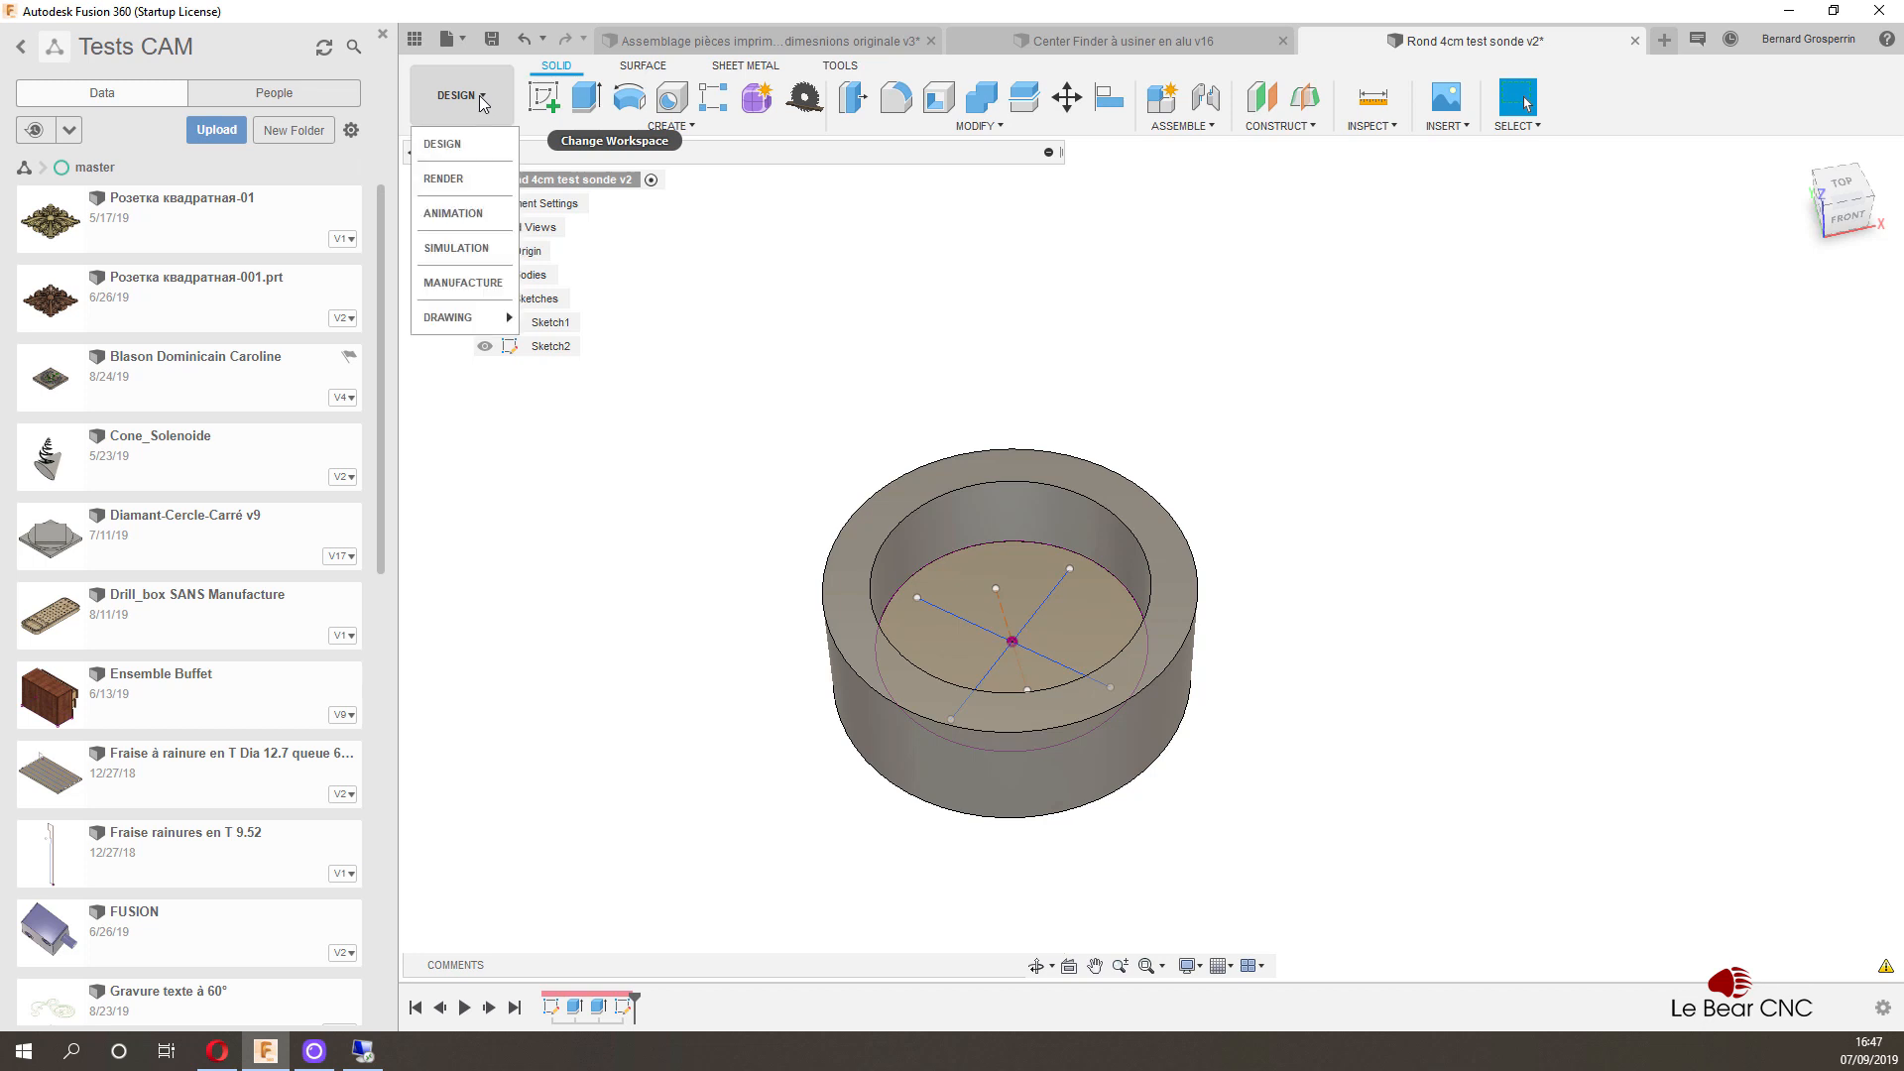
click(479, 286)
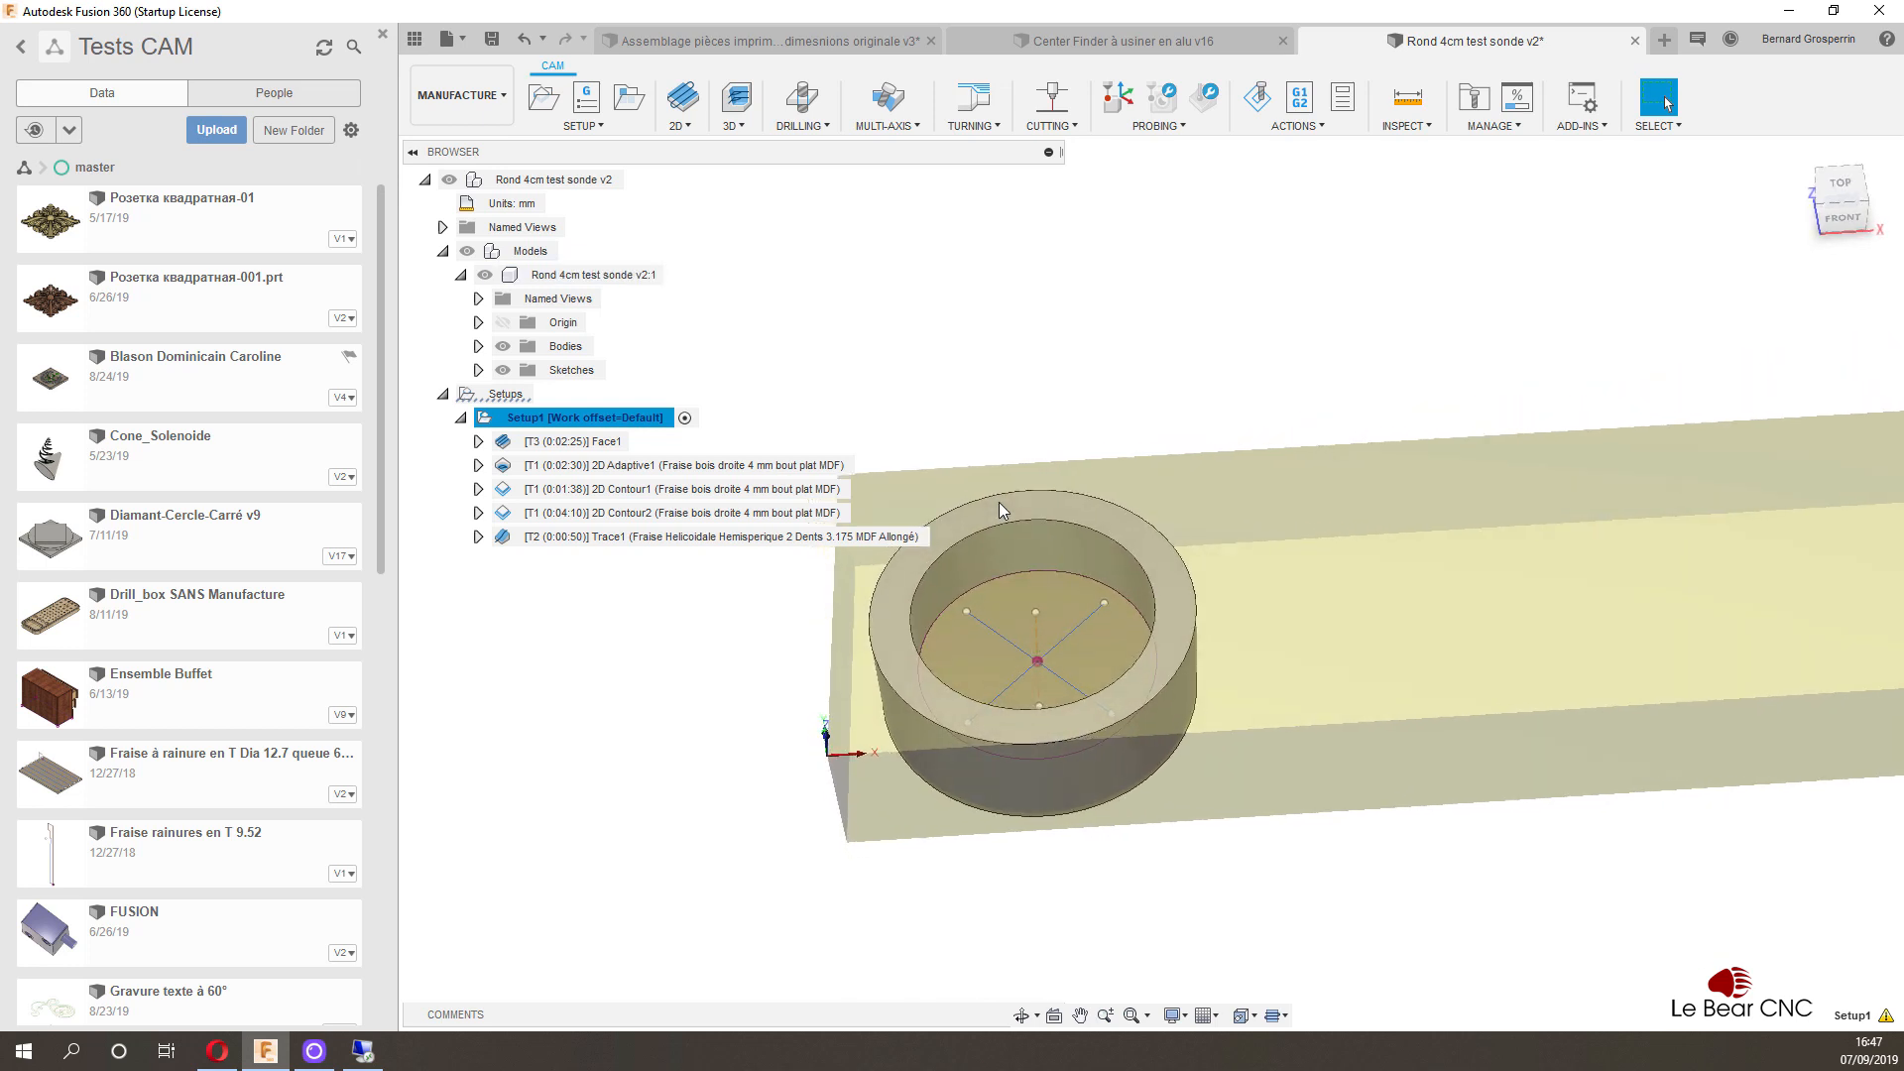
Step: Edit the Trace1 operation and enter a tool_diameter/2 expression for the axial offset in its passes settings
click(700, 538)
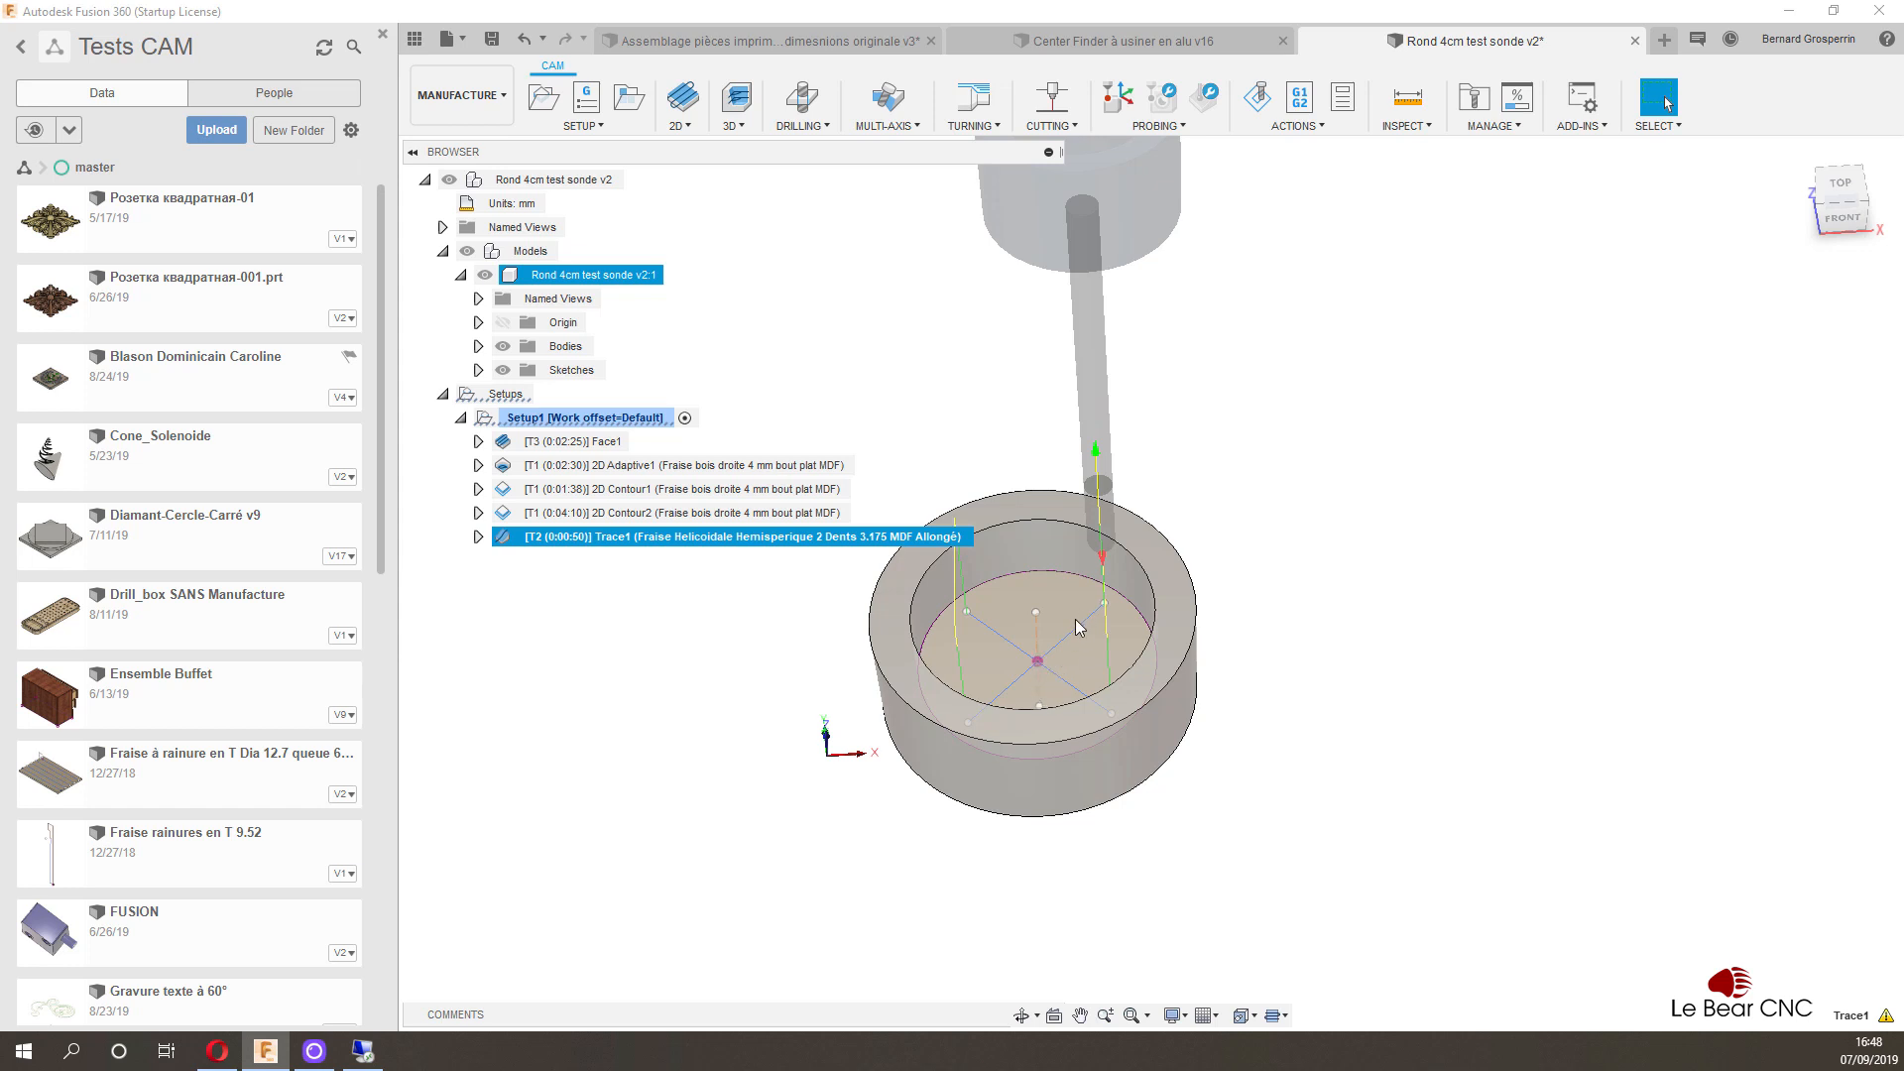
right_click(809, 541)
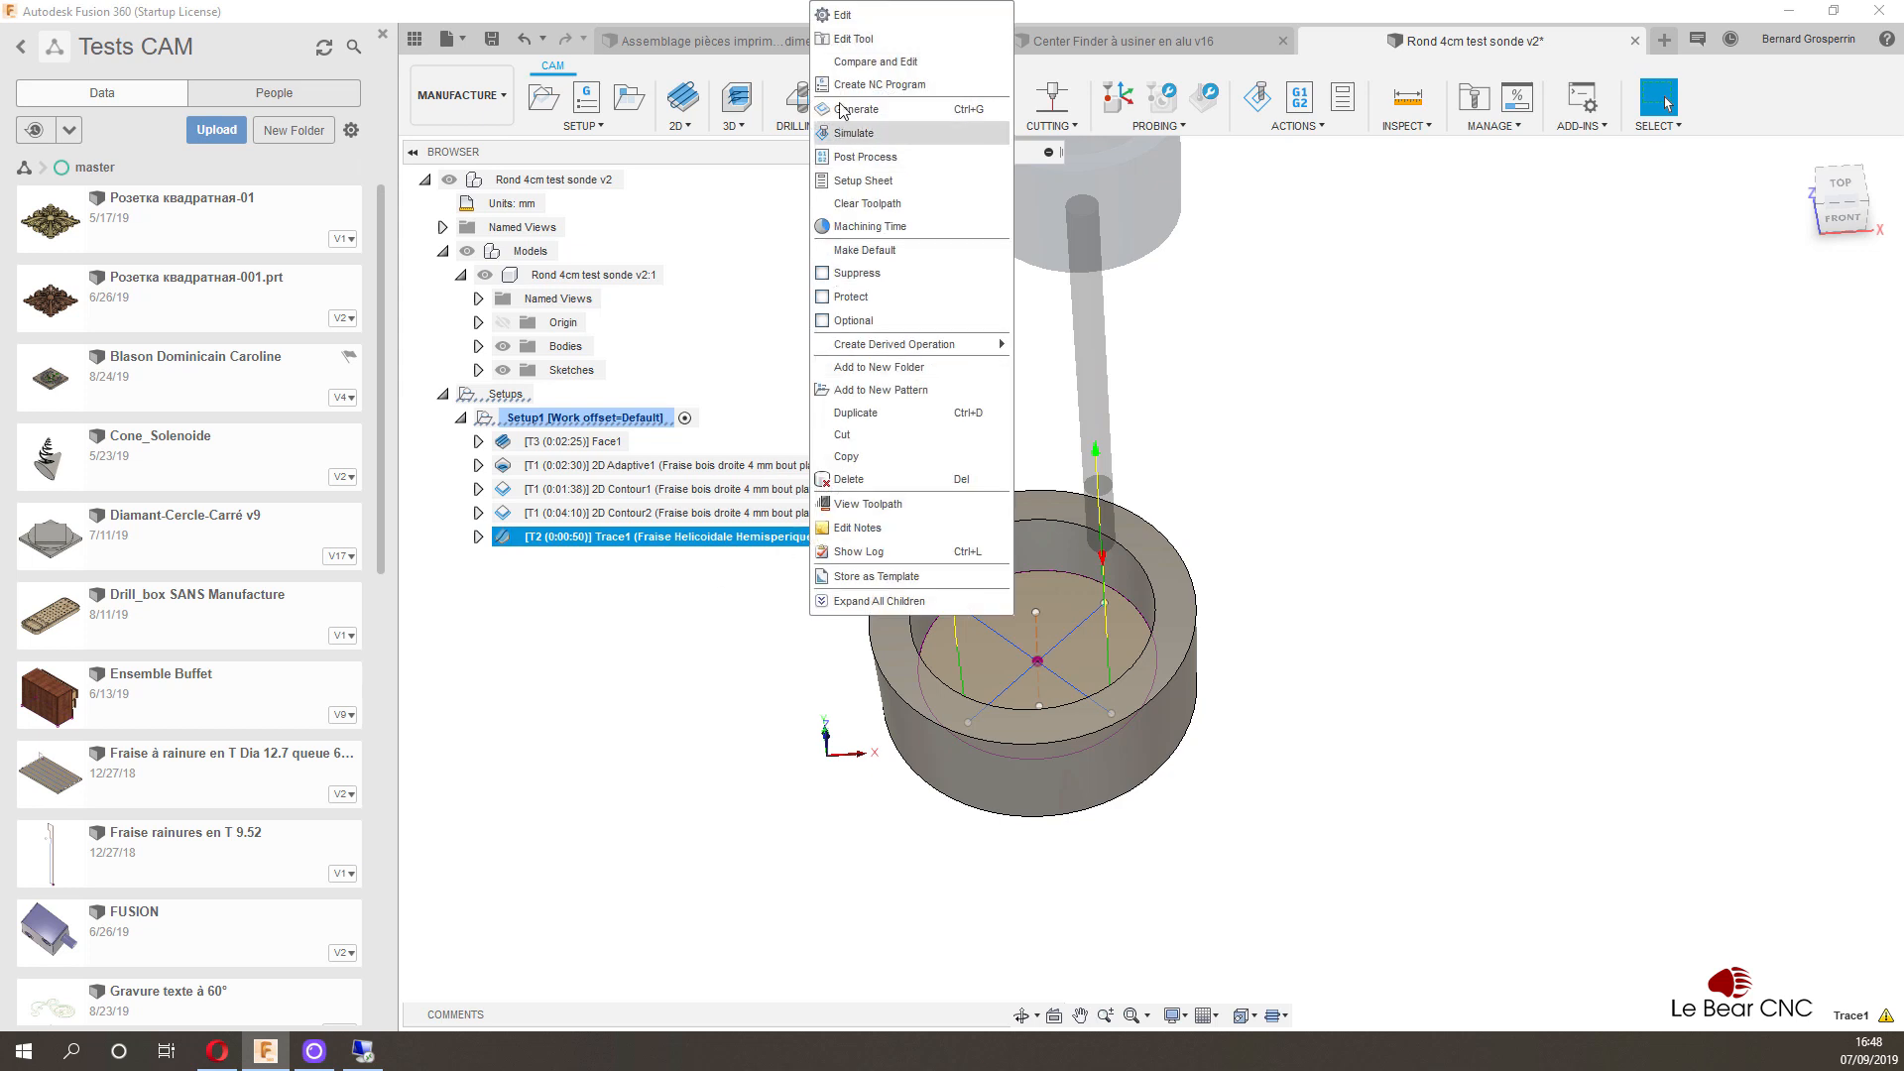
click(839, 15)
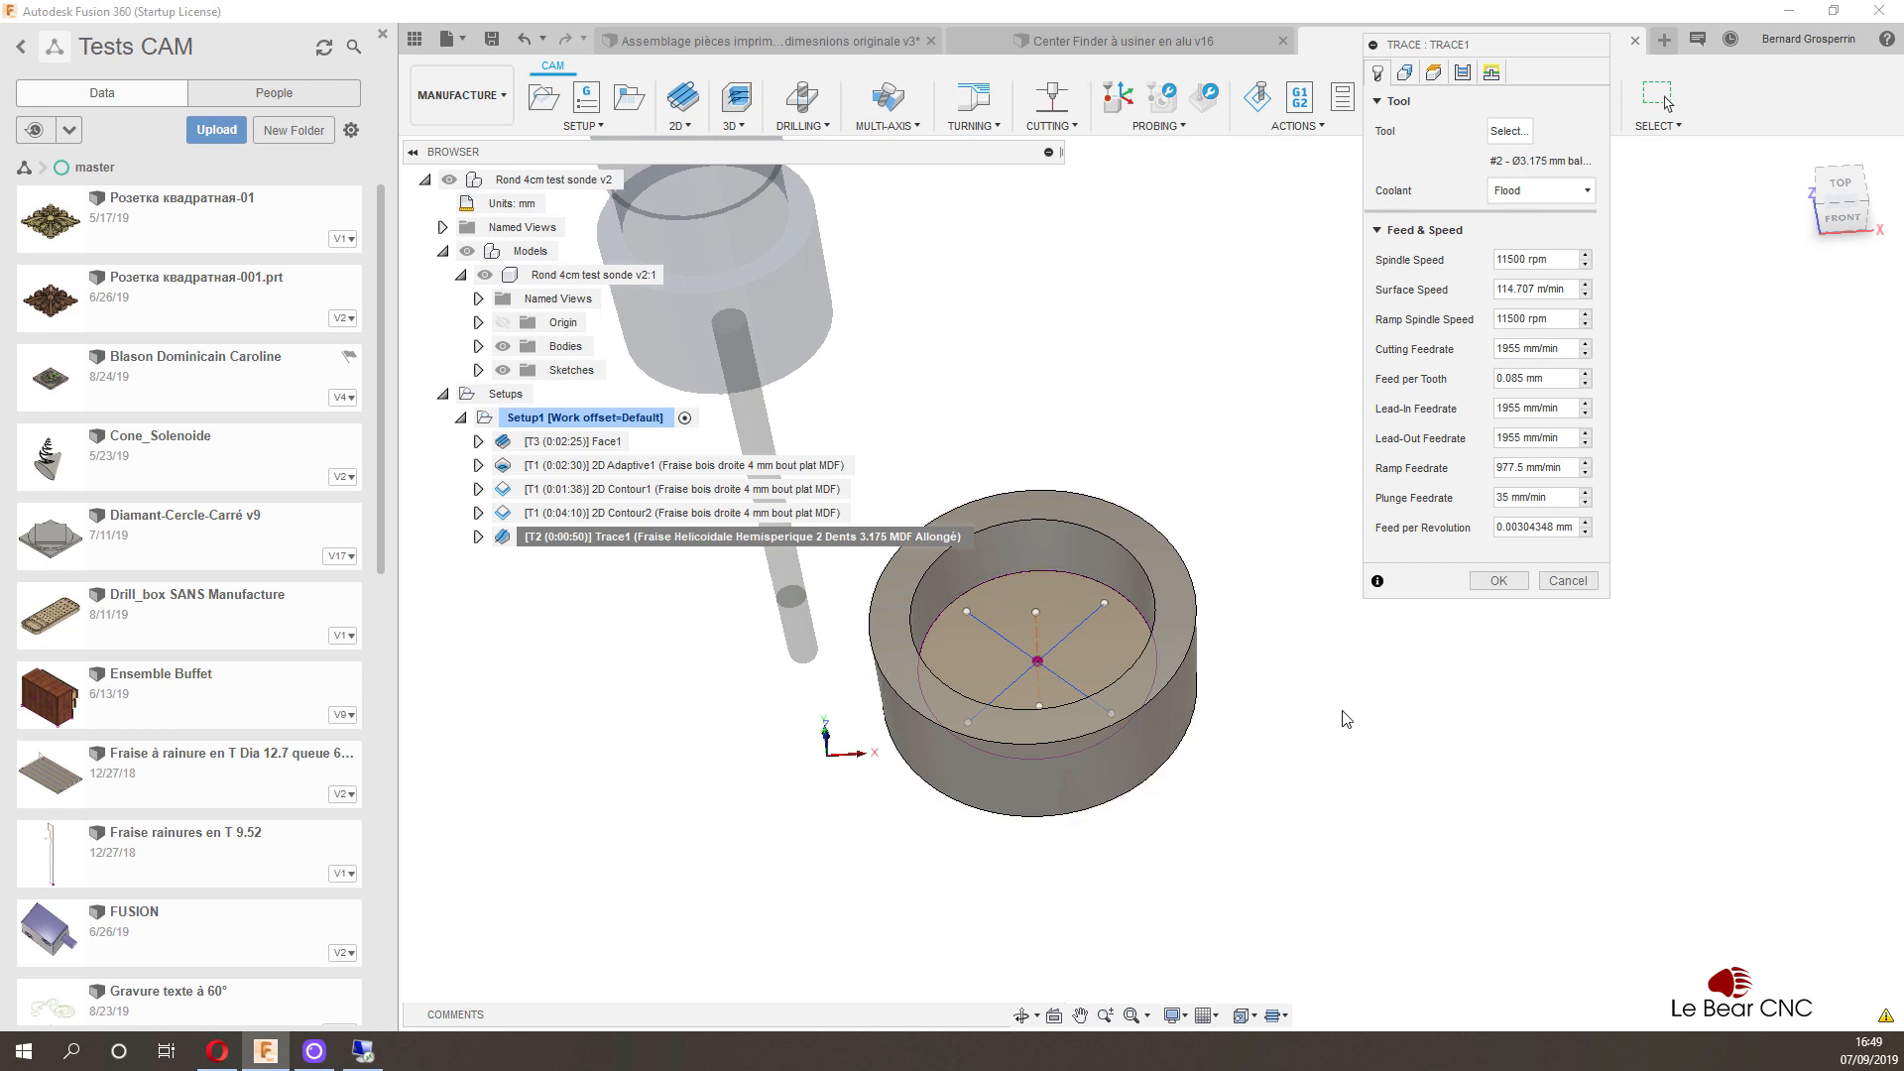
click(1465, 77)
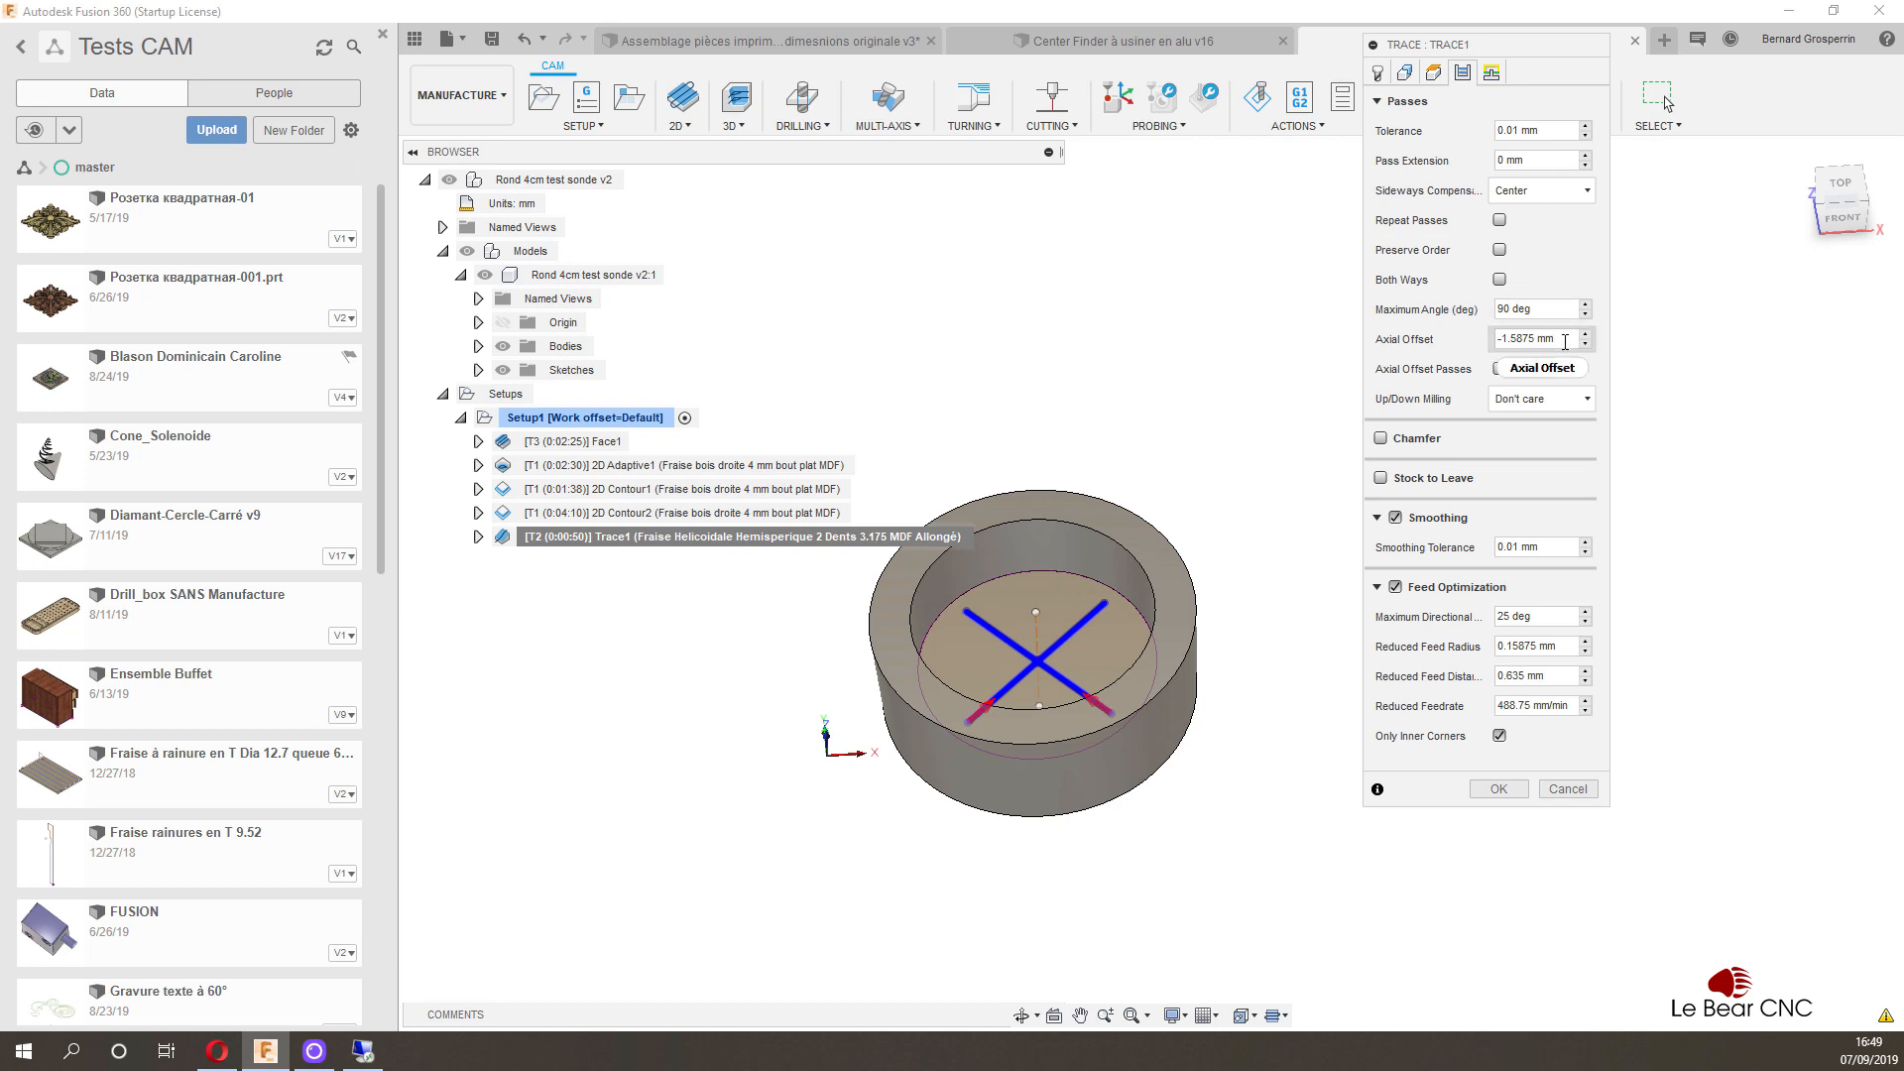
click(1564, 342)
drag(1574, 338, 1499, 336)
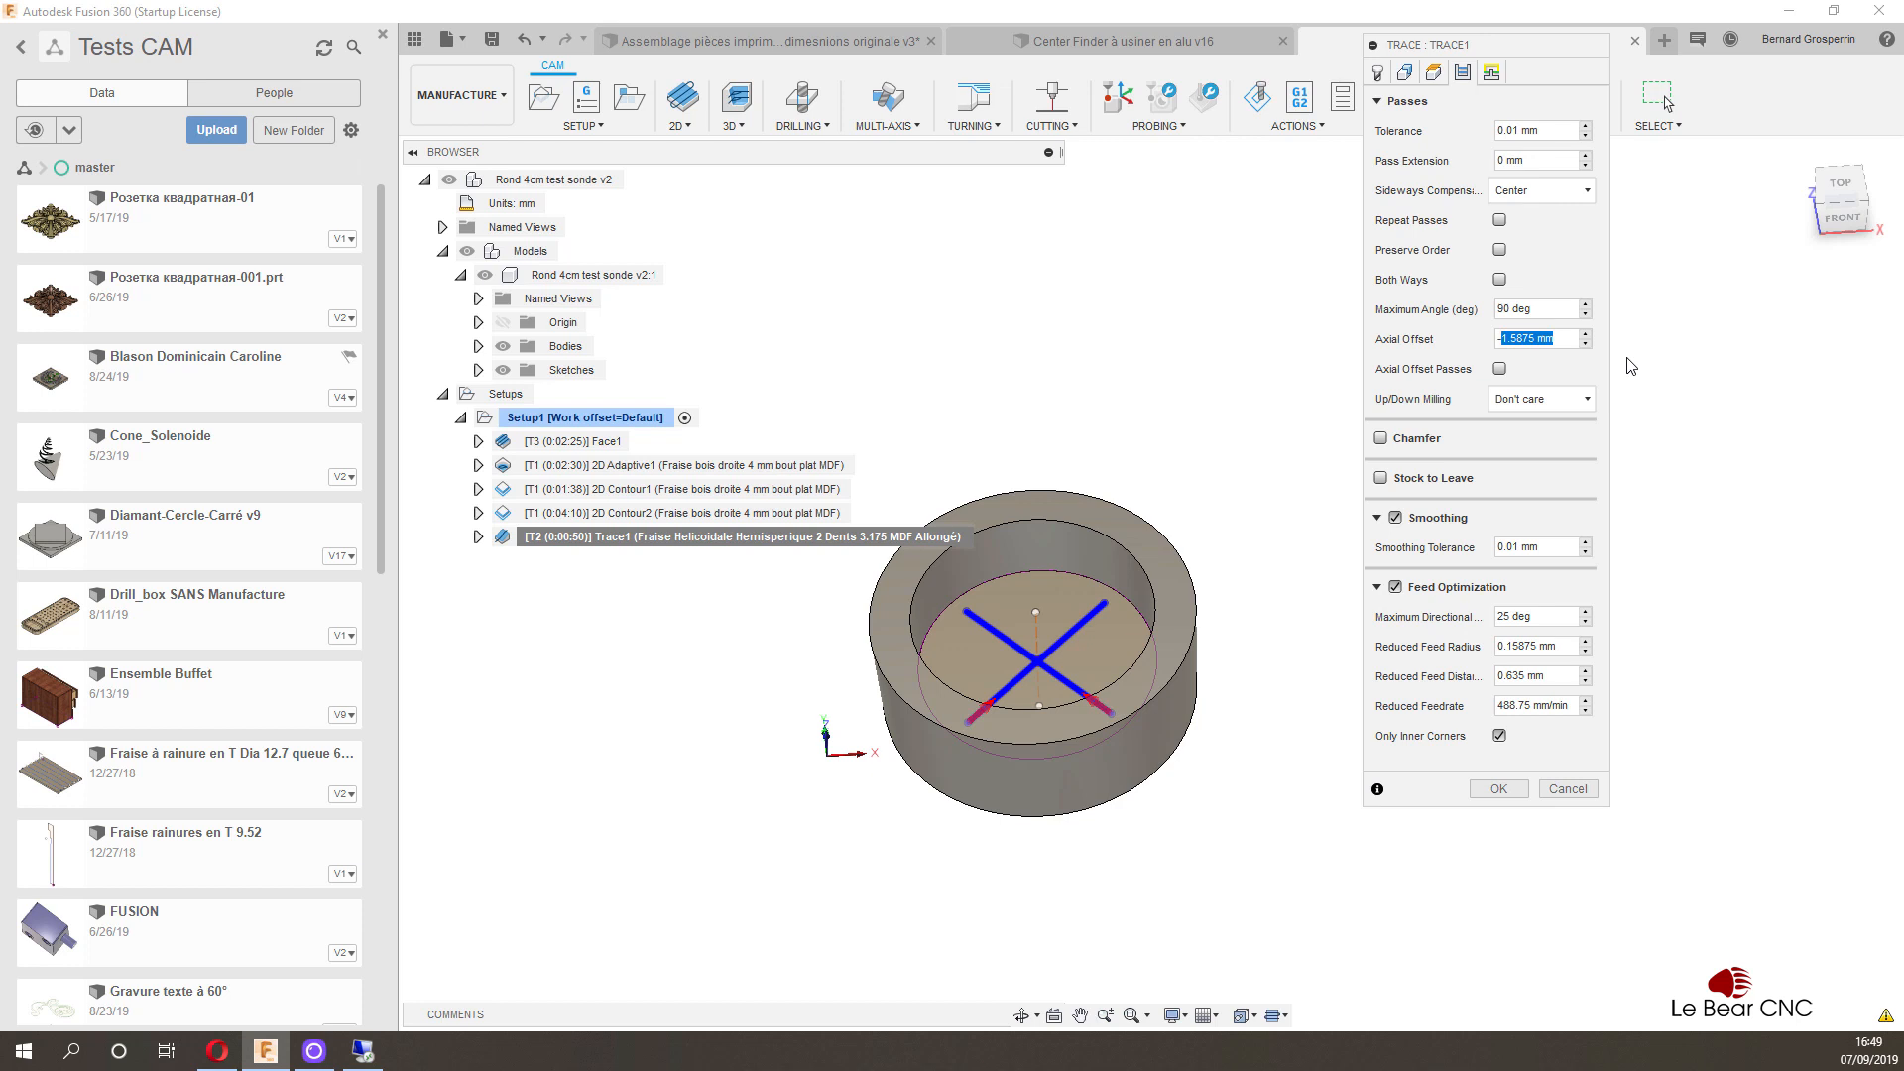
text((tool_diameter/2)
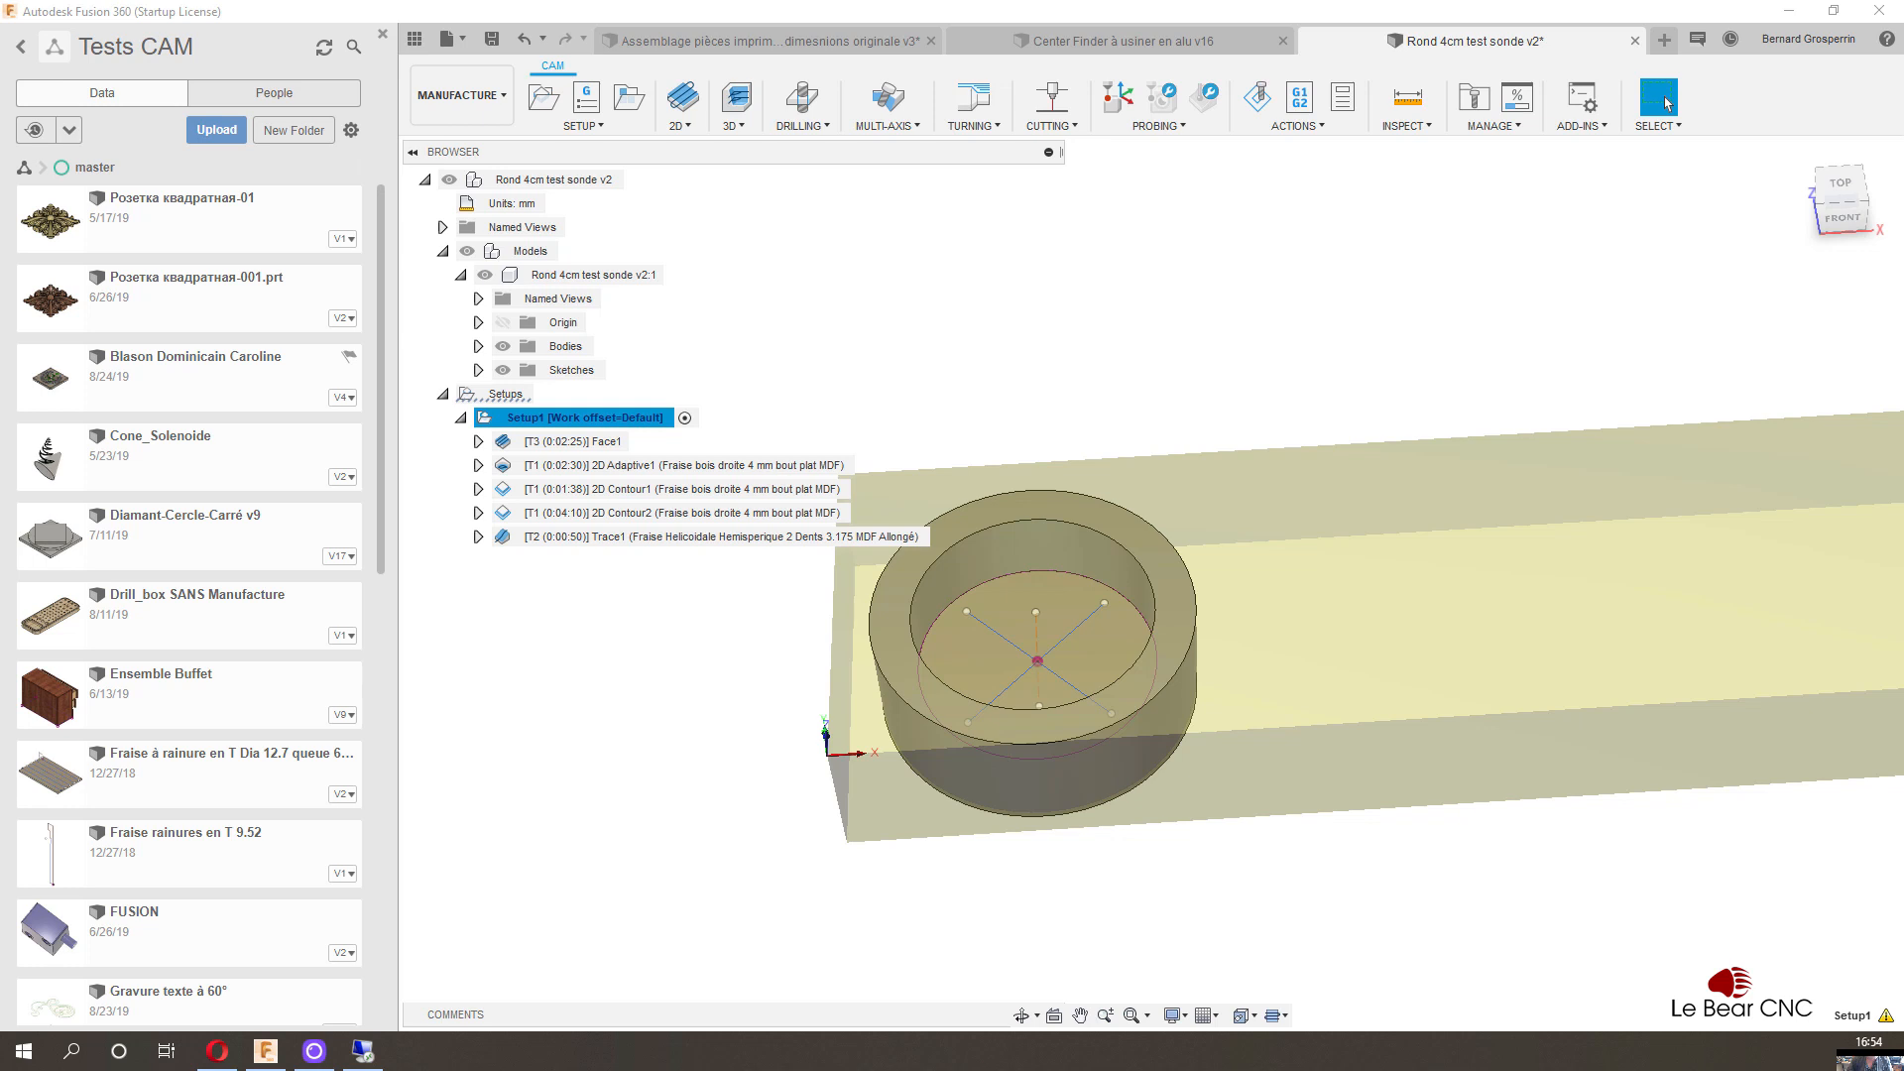
Step: Post-process Setup1 to Rond 40mm Test Sonde 3D.nc in the GCode folder and close the generated code file
click(1299, 105)
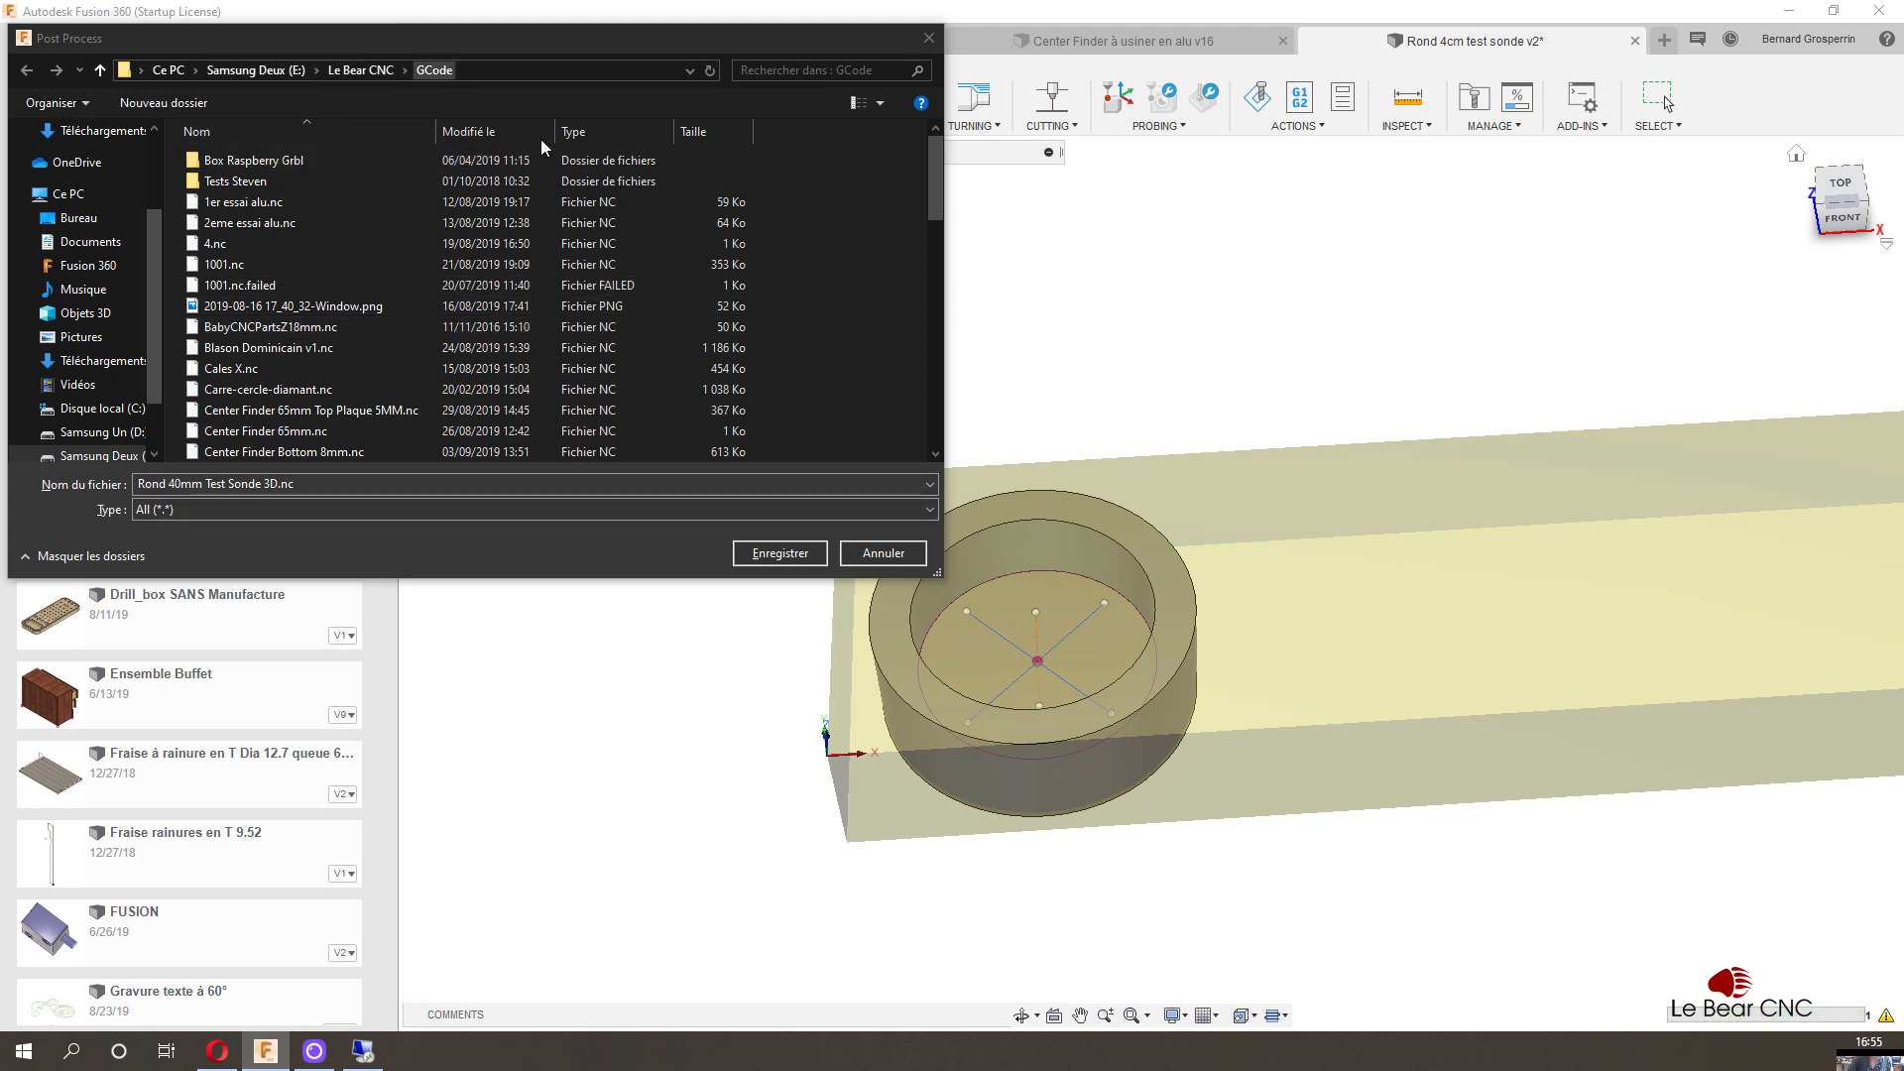
click(792, 555)
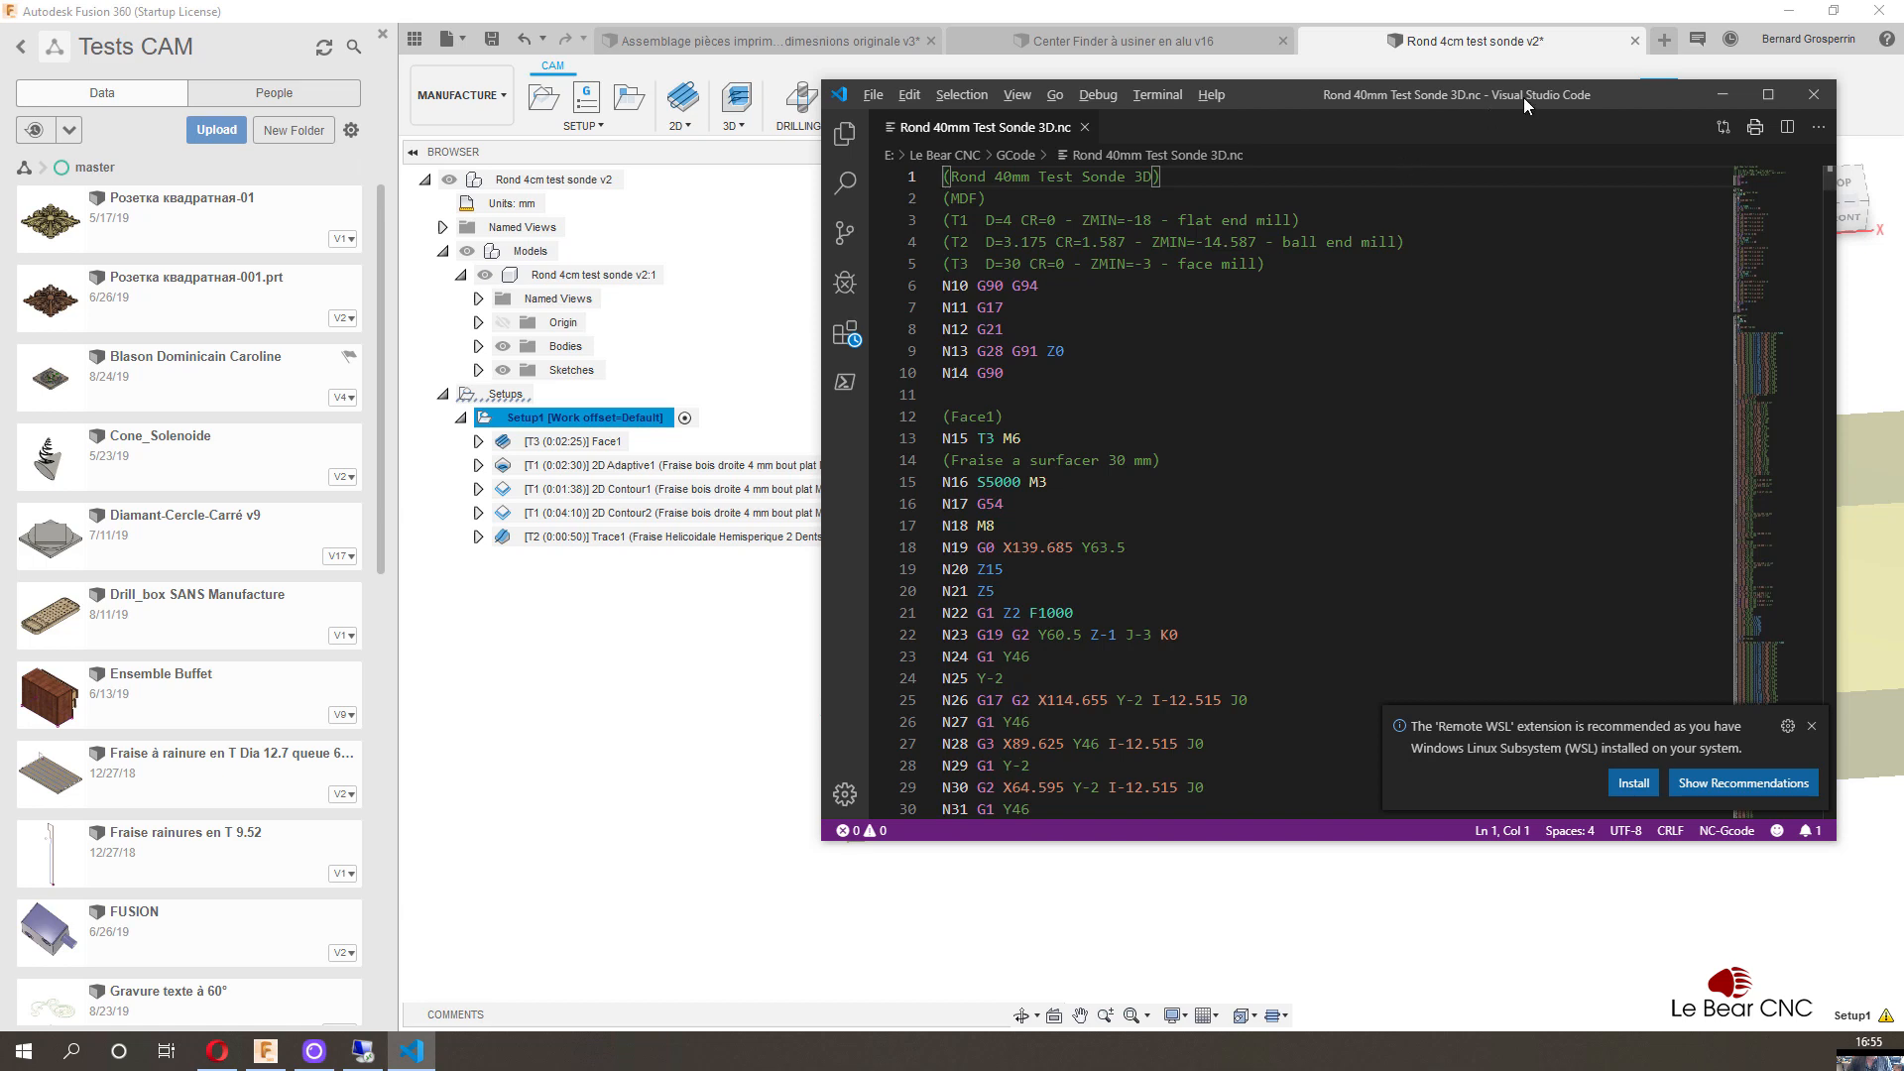
click(1815, 96)
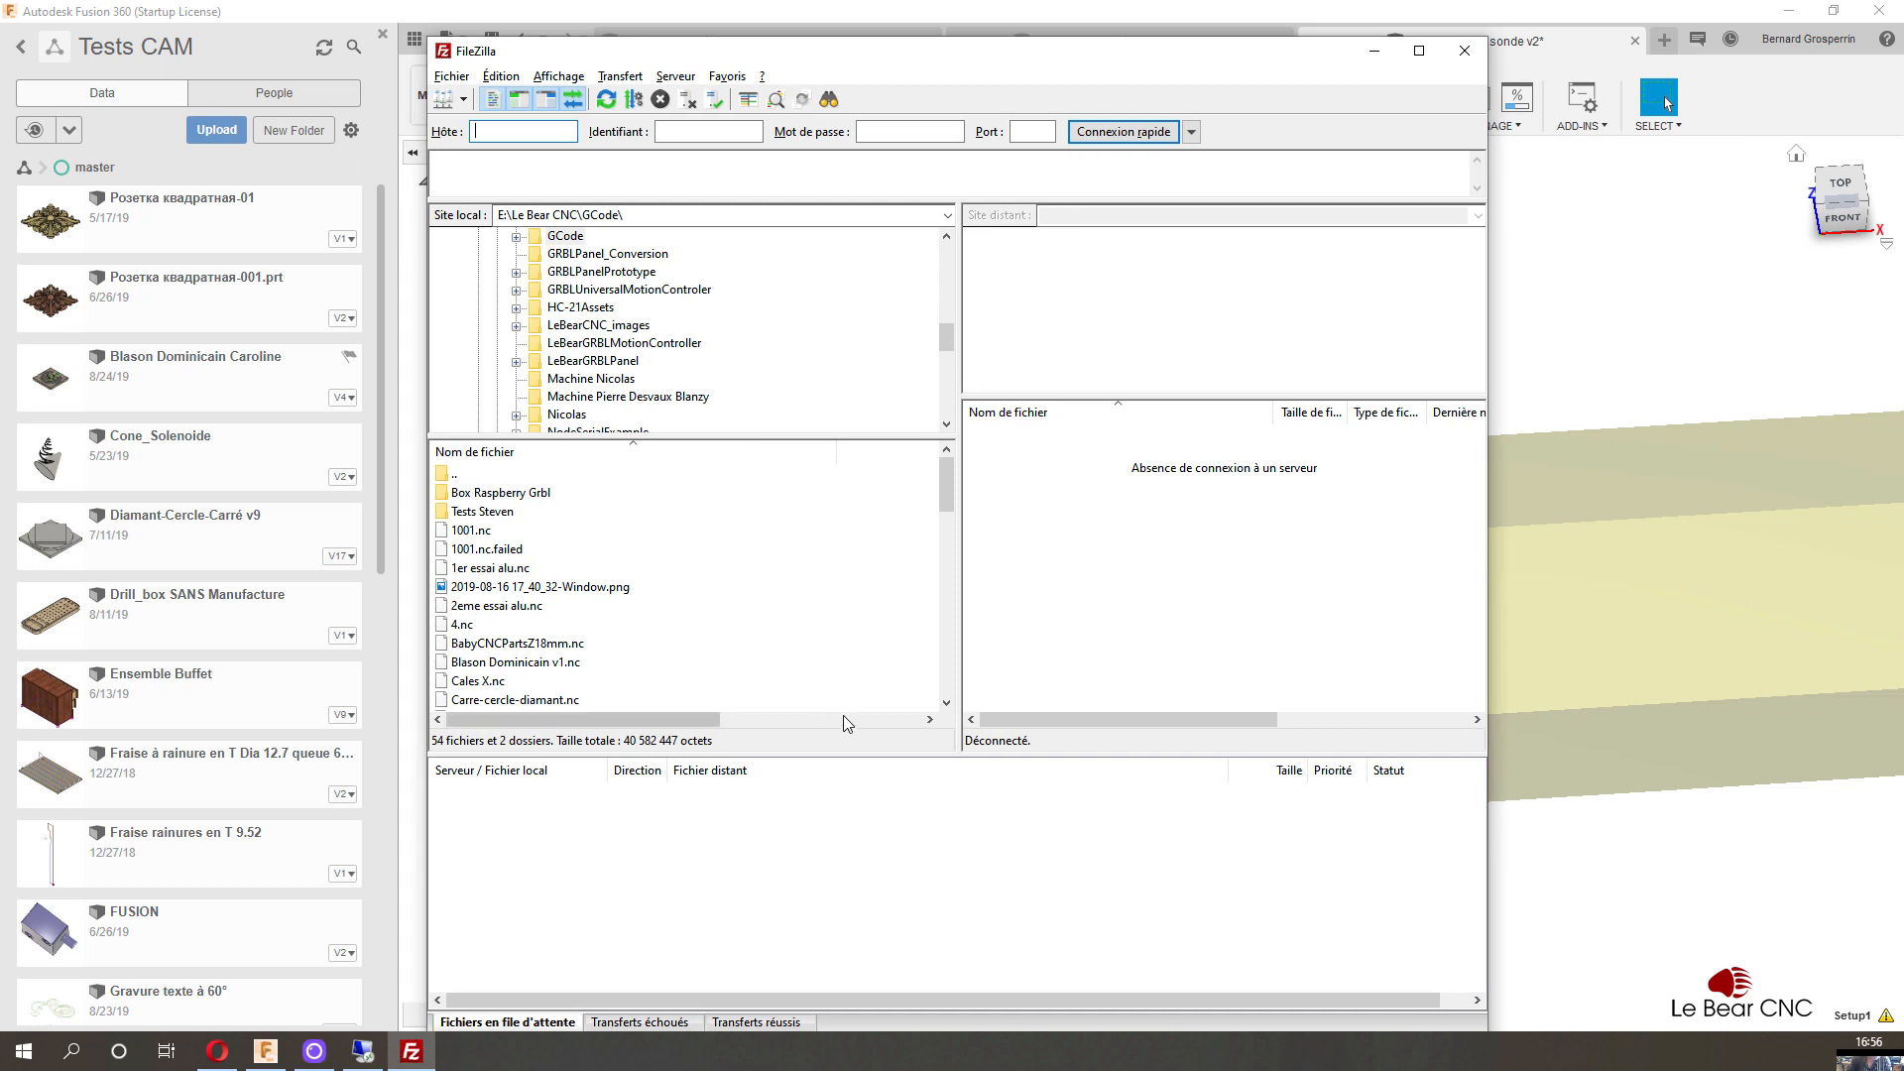
Step: Switch to FileZilla, connect to the saved site LinuxBox and open the remote folder /Documents/GCode
click(463, 99)
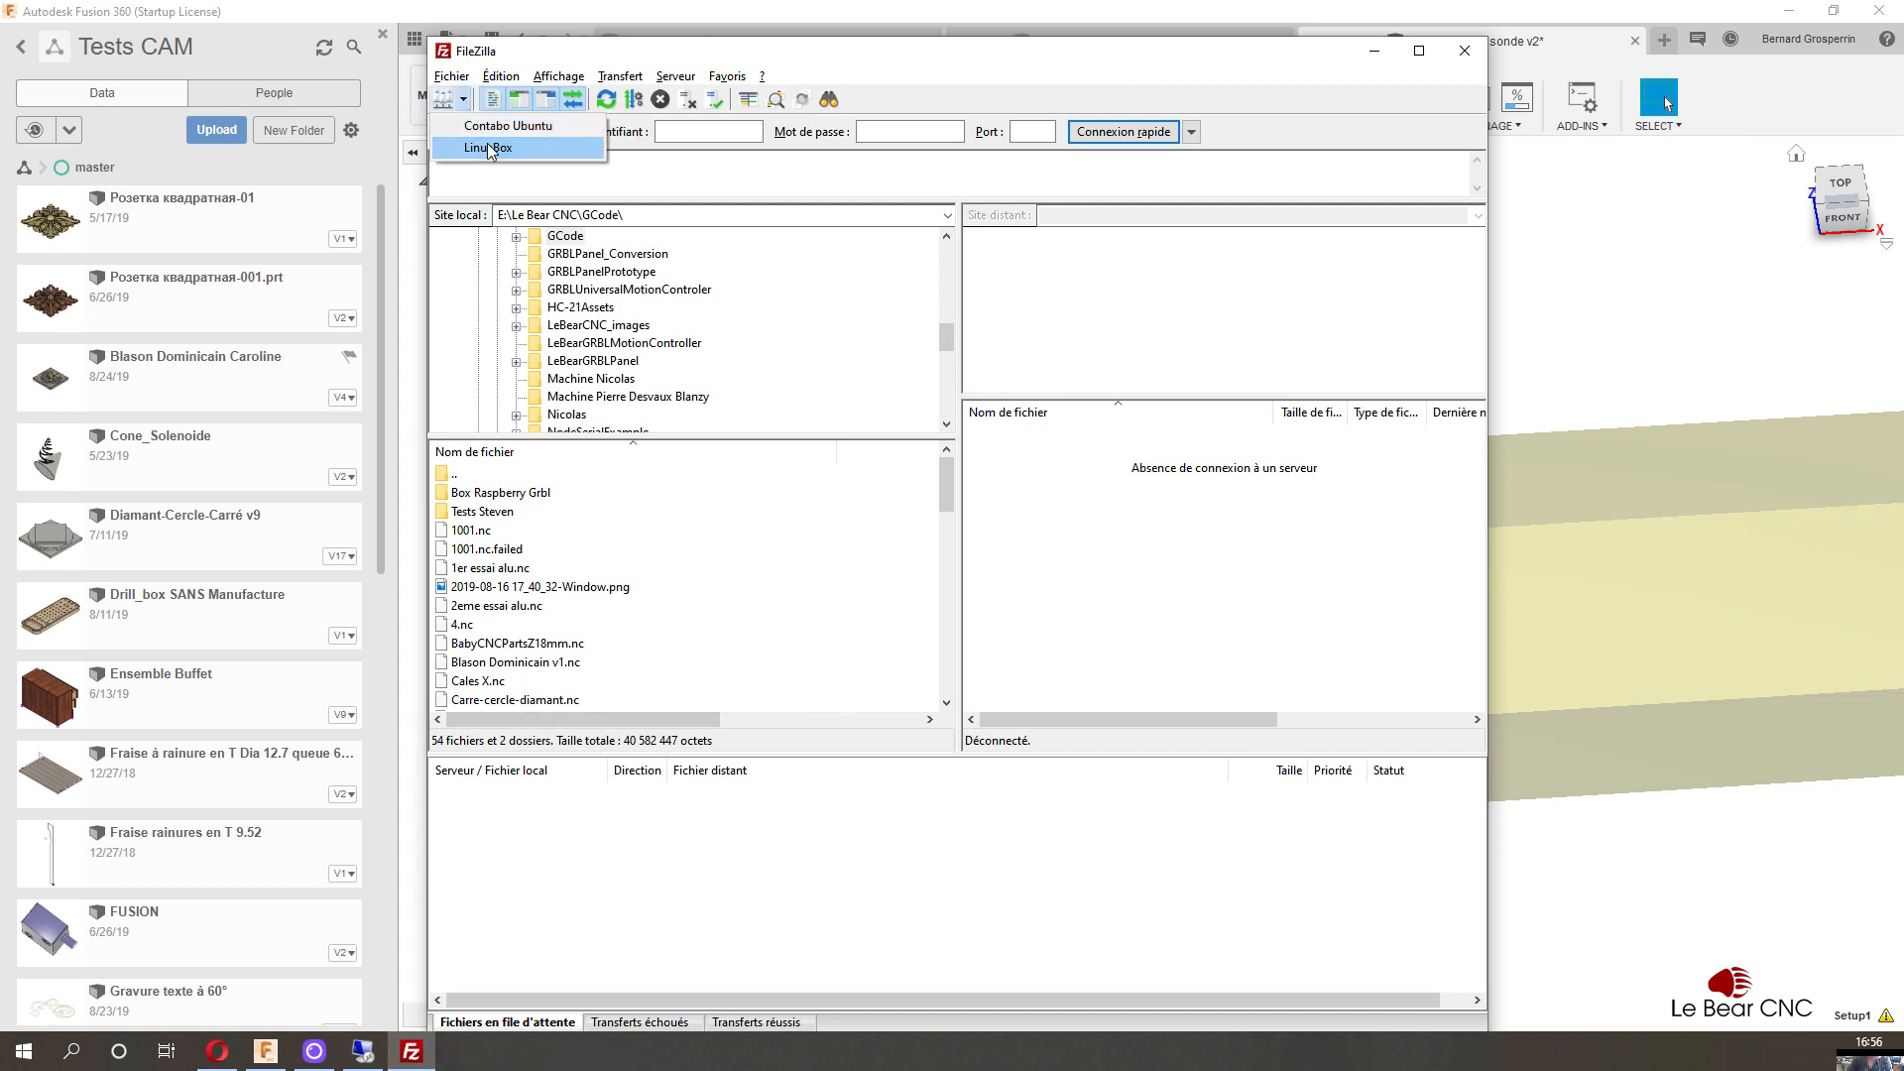
click(488, 148)
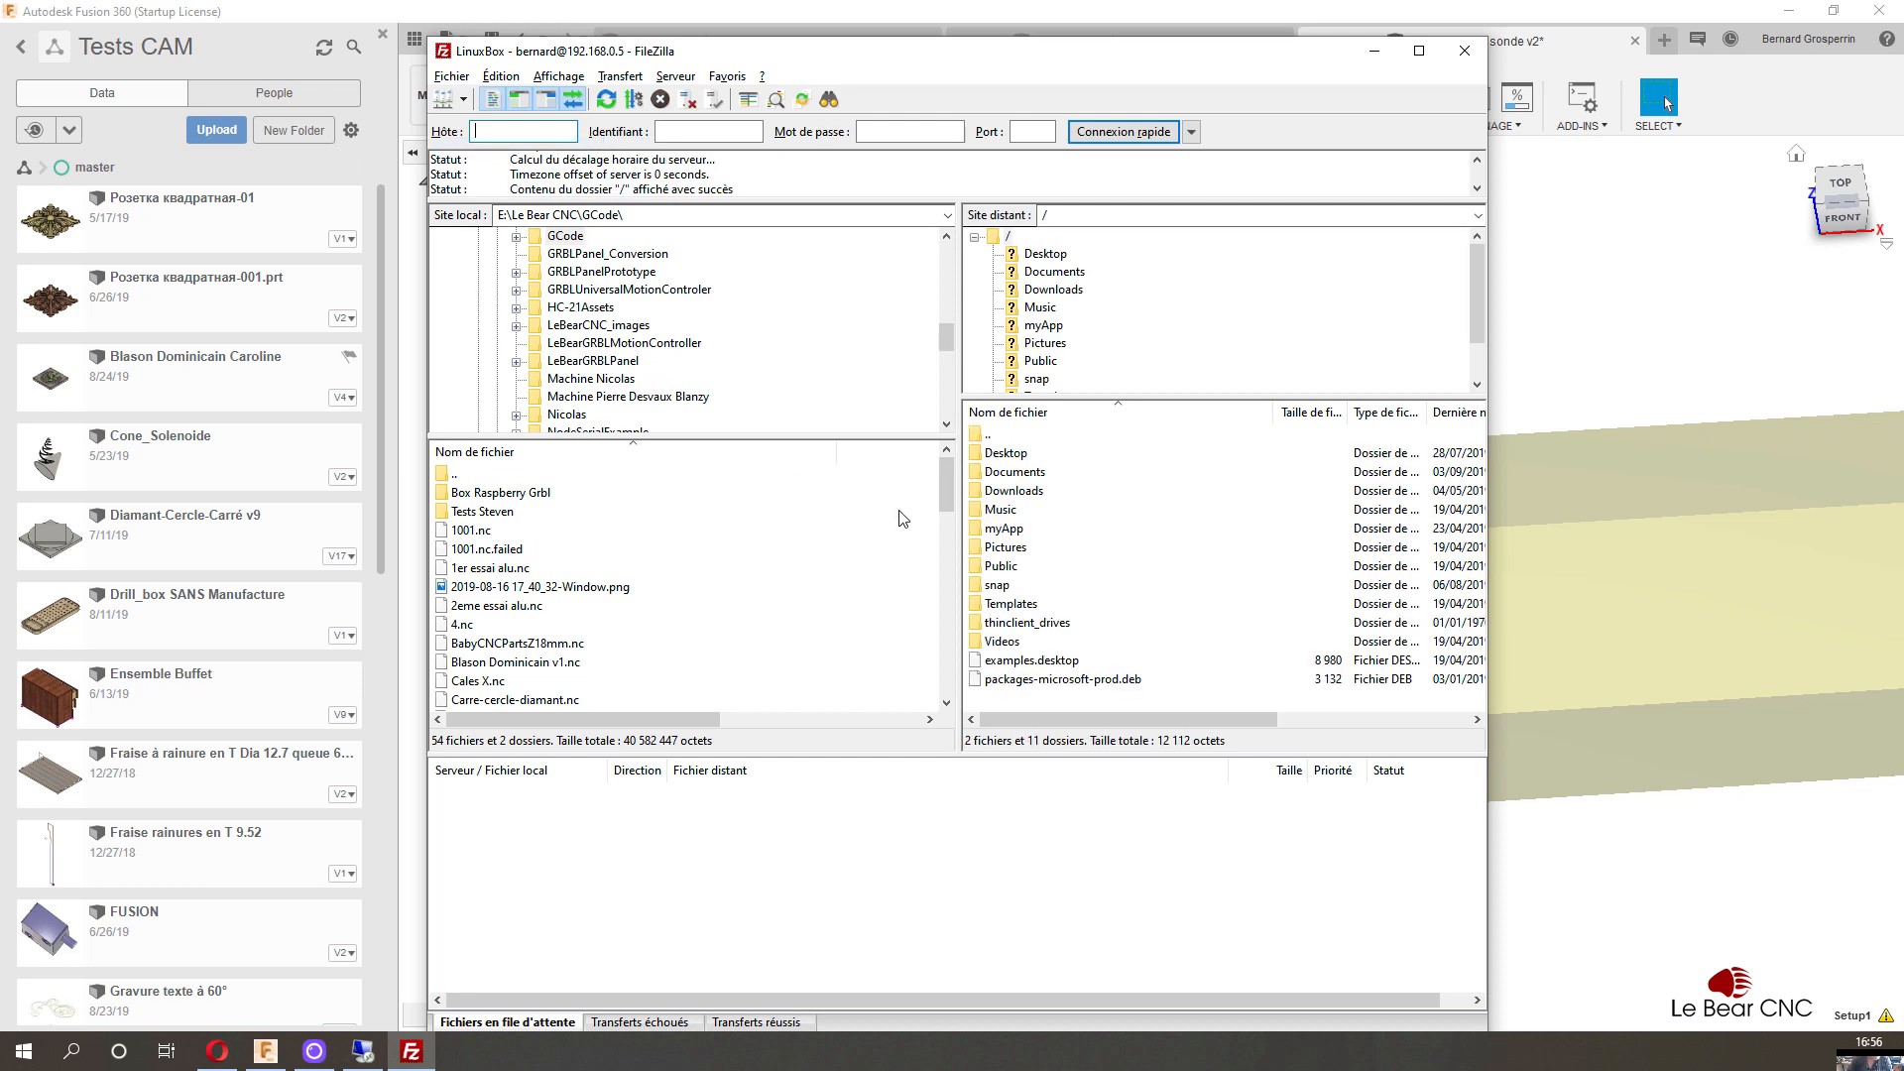
double_click(1013, 480)
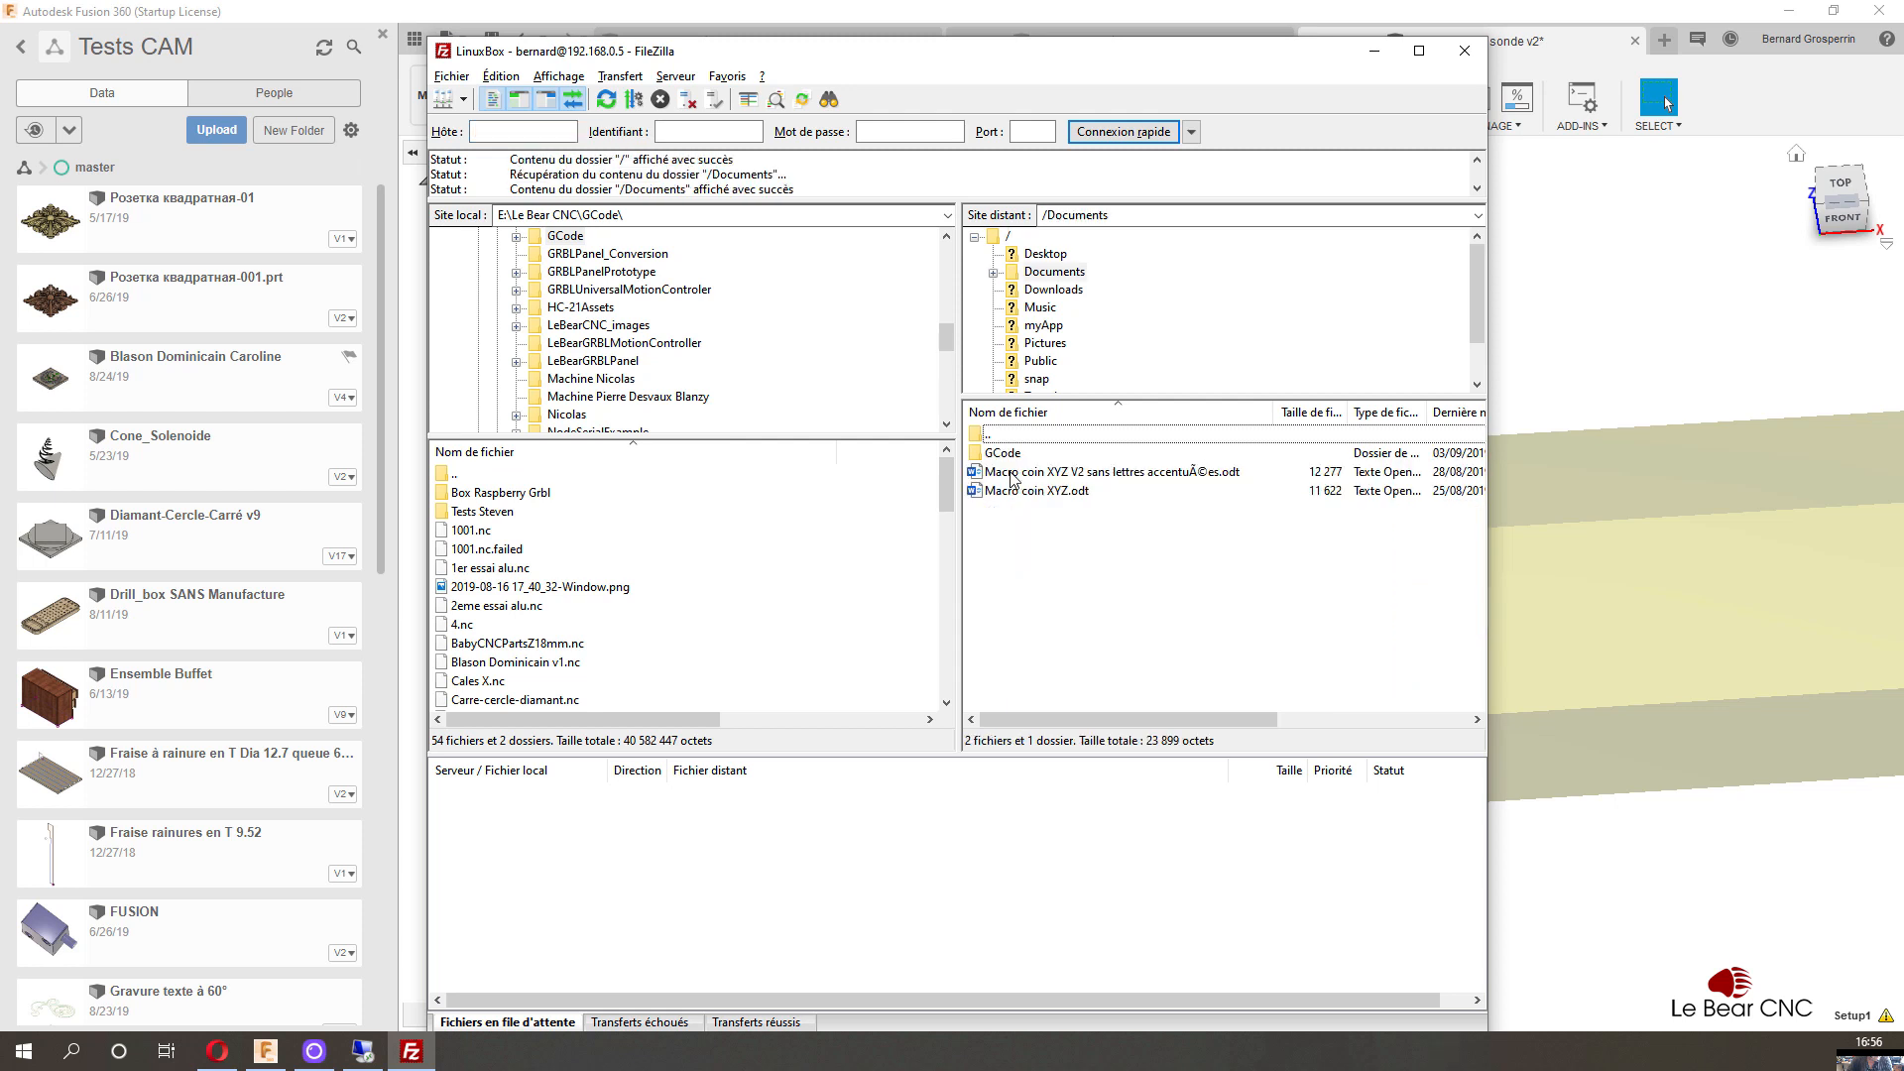
double_click(1006, 453)
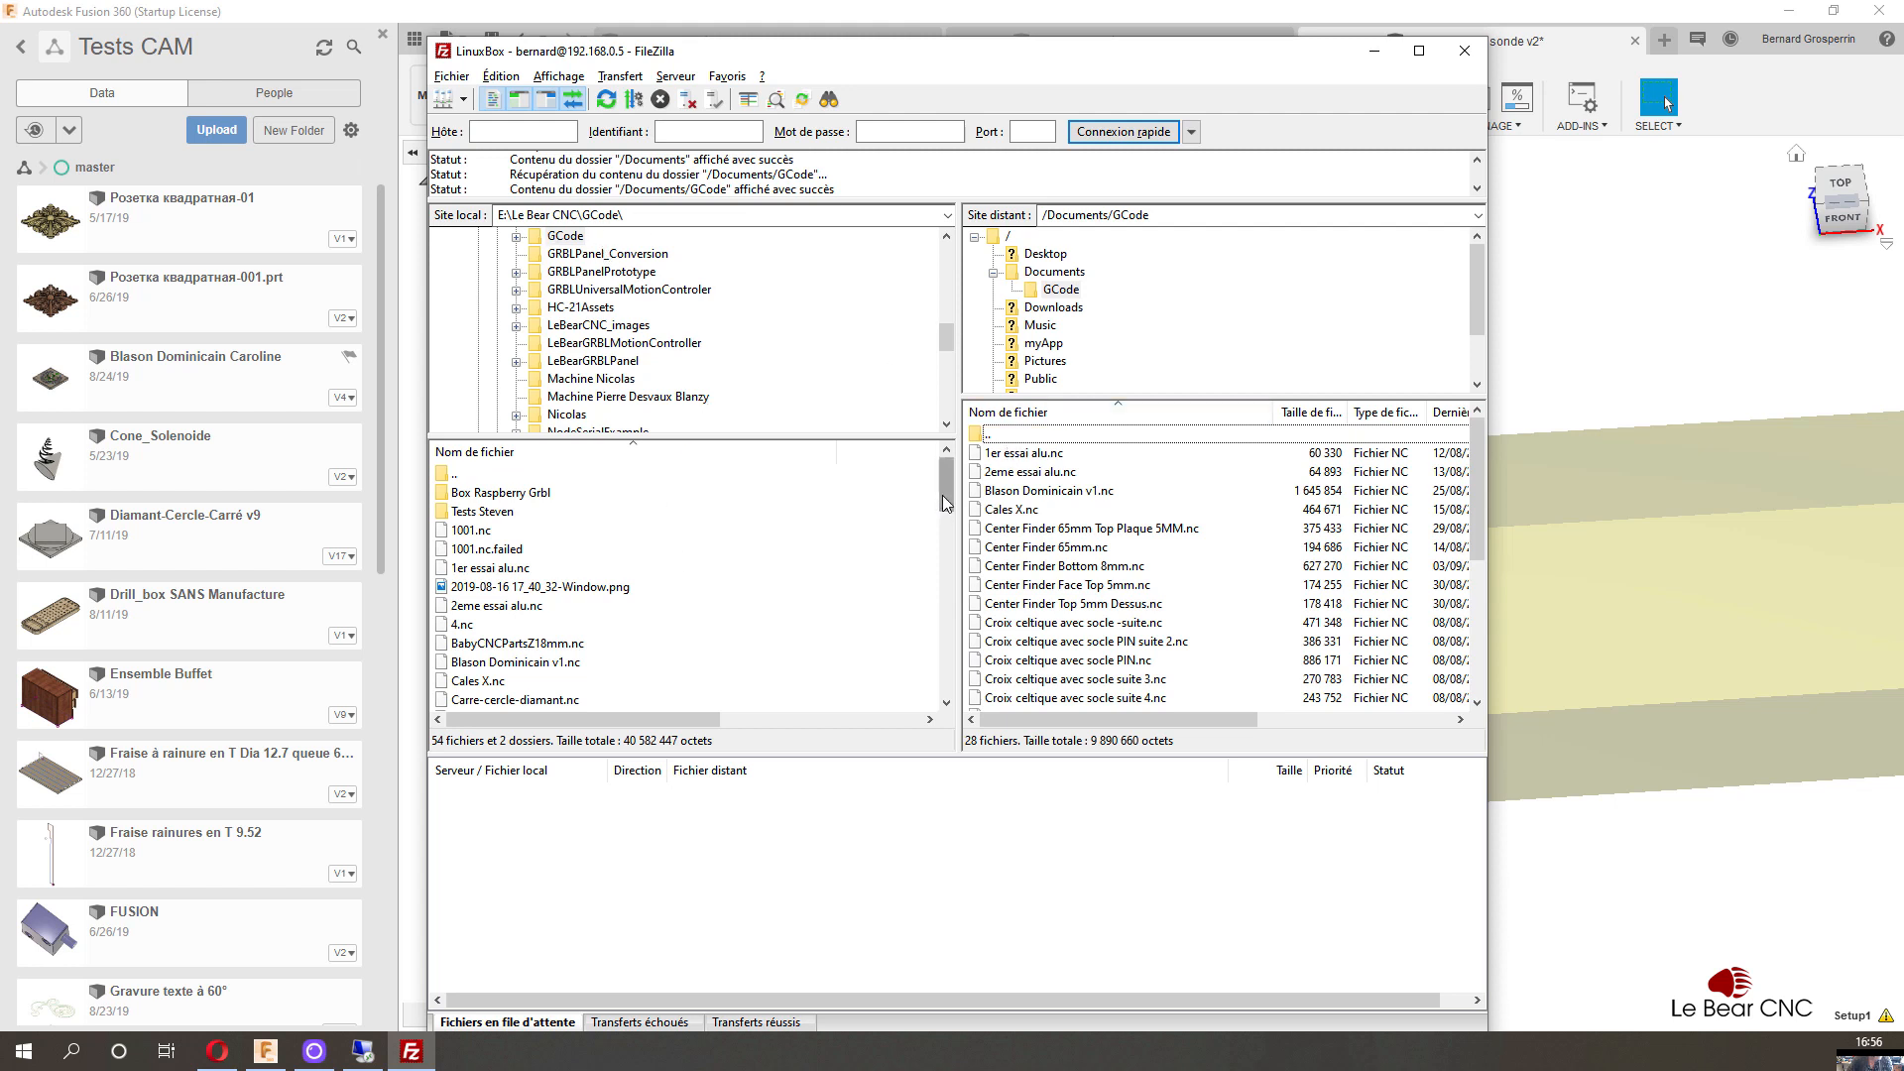
Step: Upload Rond 40mm Test Sonde 3D.nc from the local GCode folder to the remote GCode folder and close FileZilla
drag(944, 504, 947, 507)
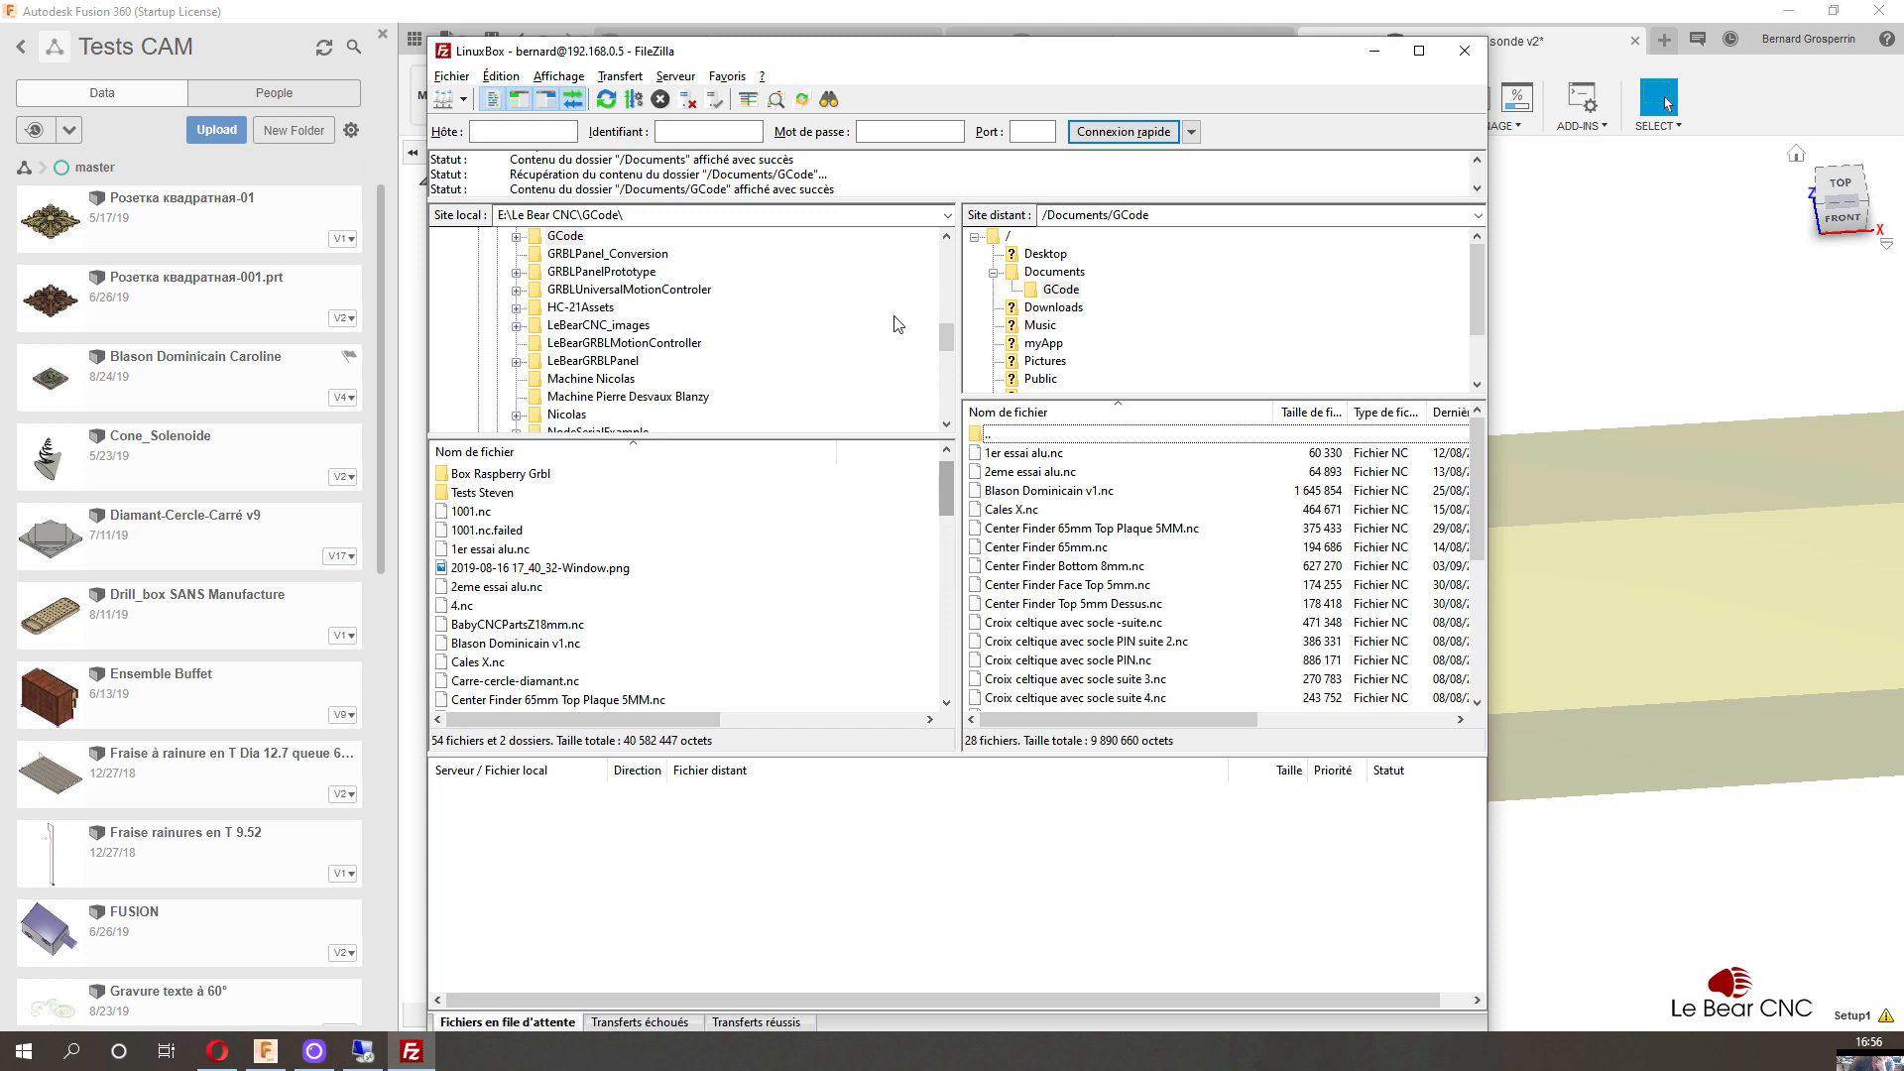
mouse_move(919, 40)
mouse_down()
mouse_move(932, 402)
mouse_move(946, 30)
mouse_up()
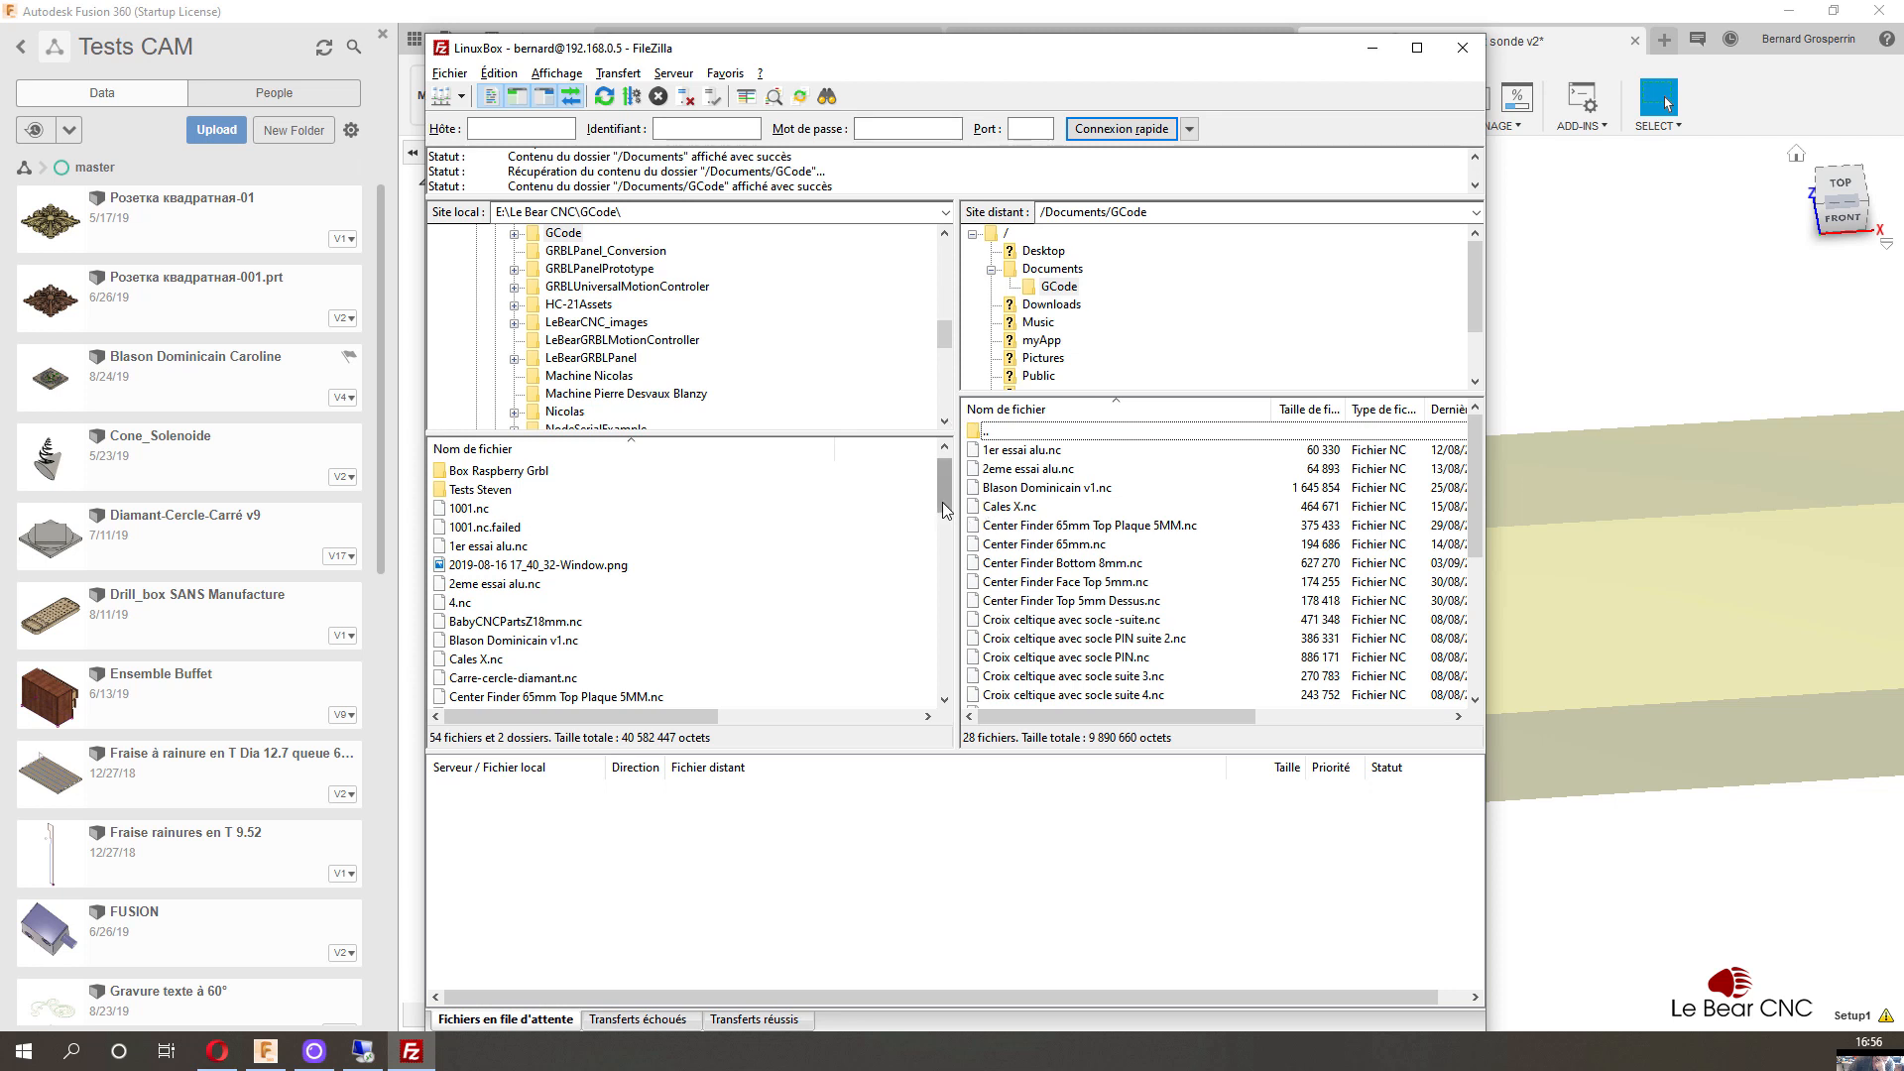
drag(946, 510, 949, 666)
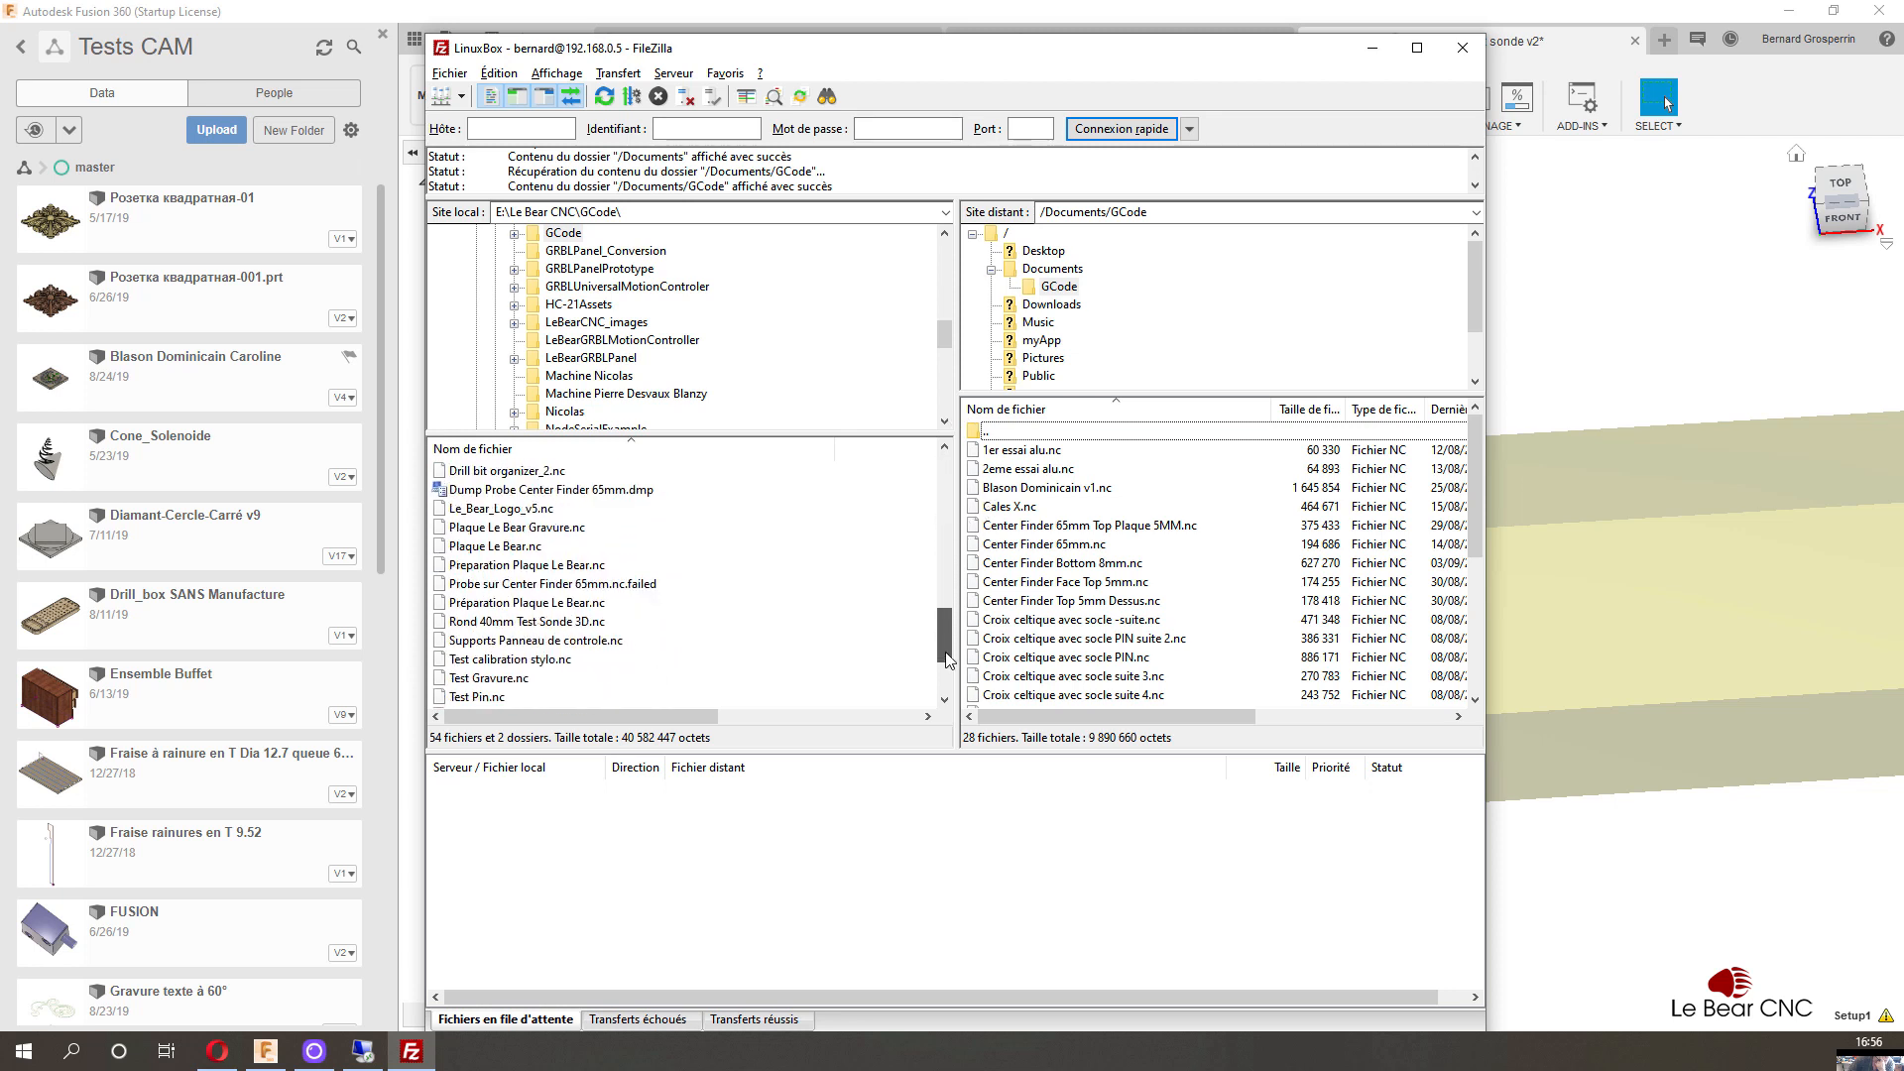
click(534, 621)
drag(532, 625, 1252, 681)
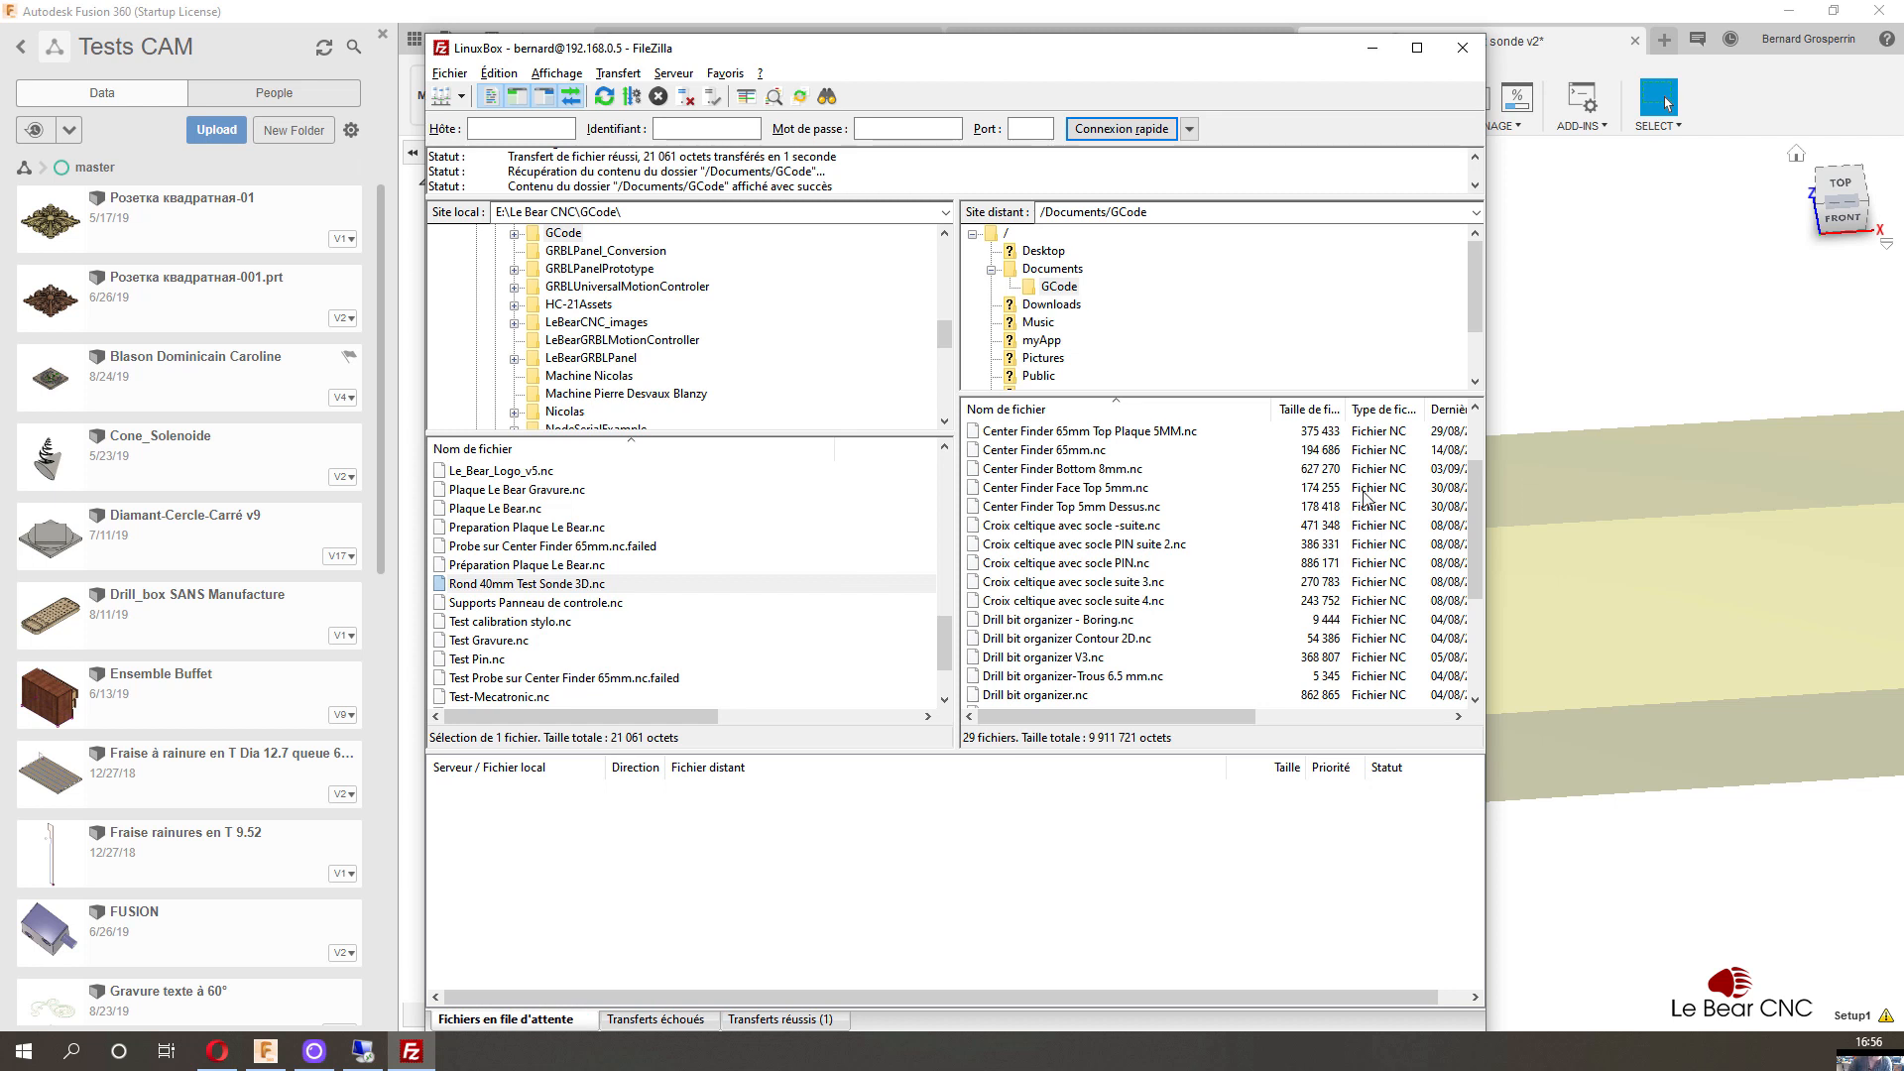
click(1463, 47)
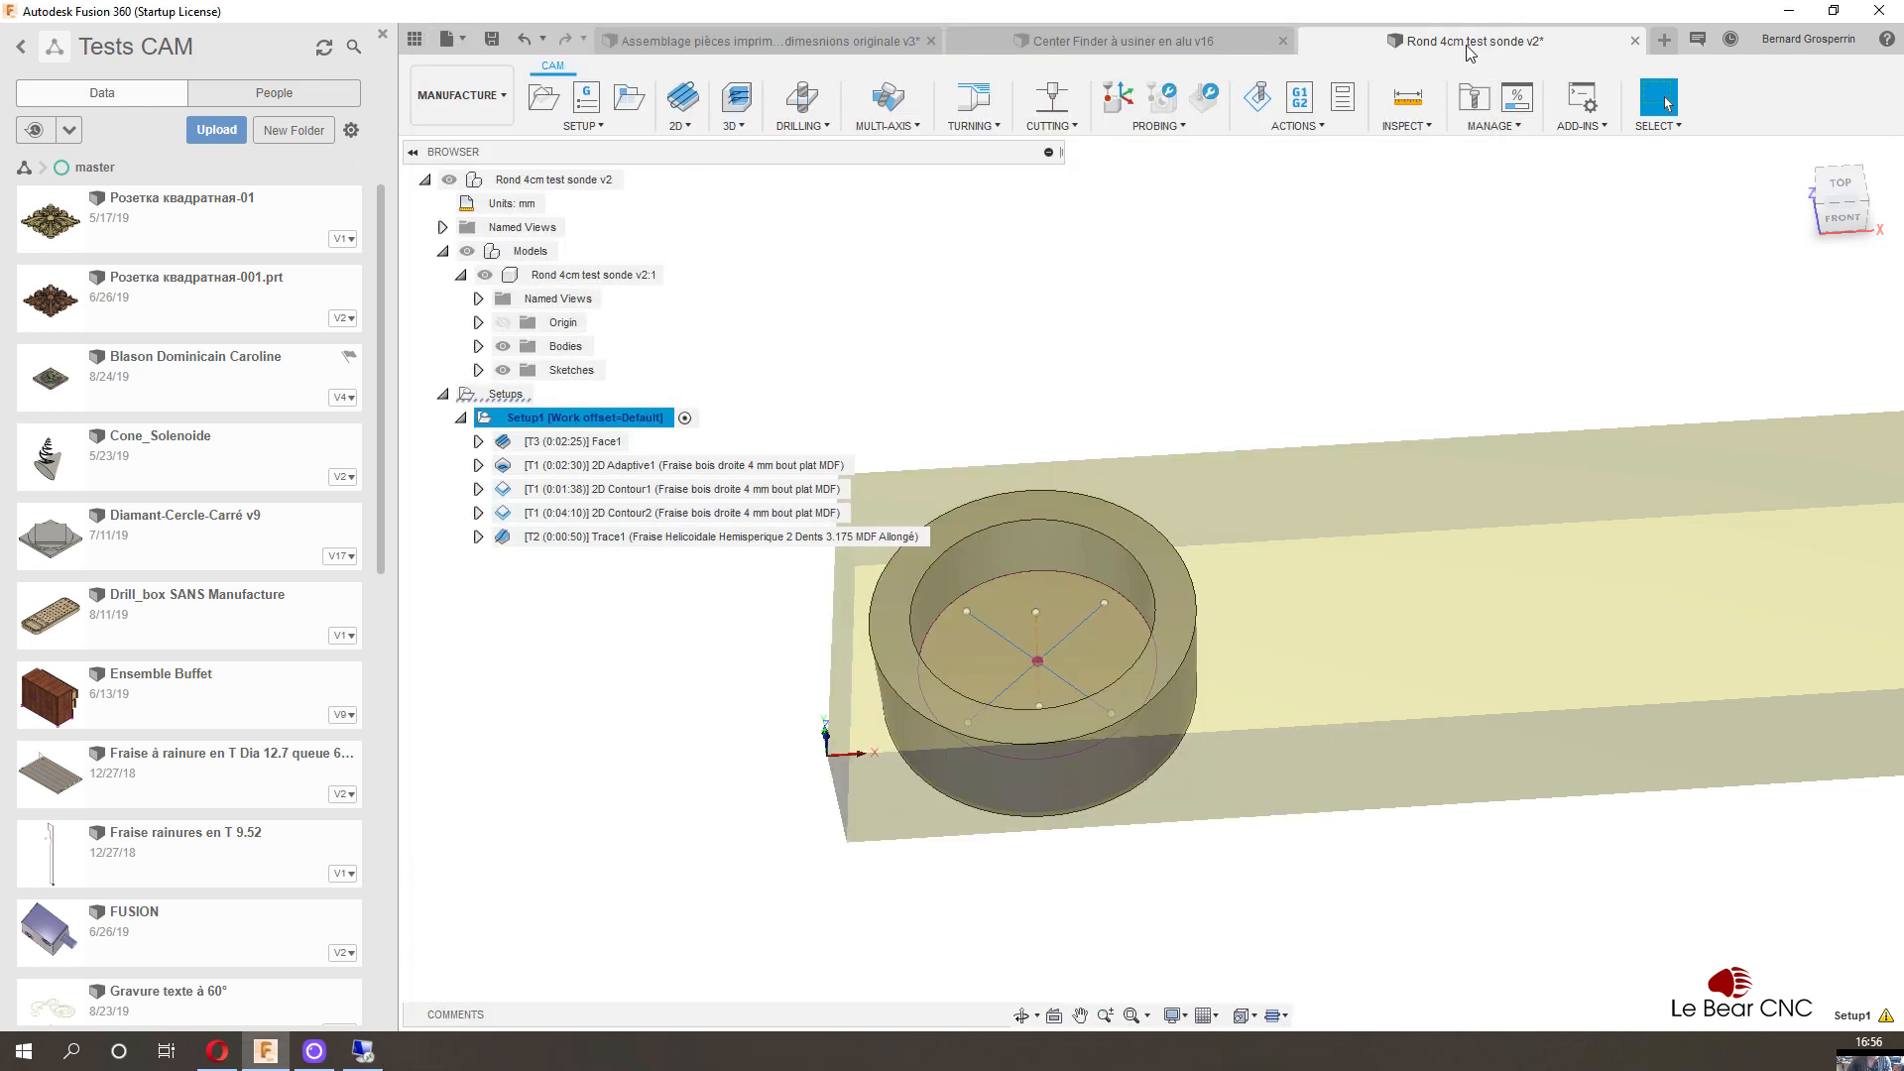
Step: Switch to the remote bCNC session and open Rond 40mm Test Sonde 3D.nc without saving the modified G-code
click(1791, 12)
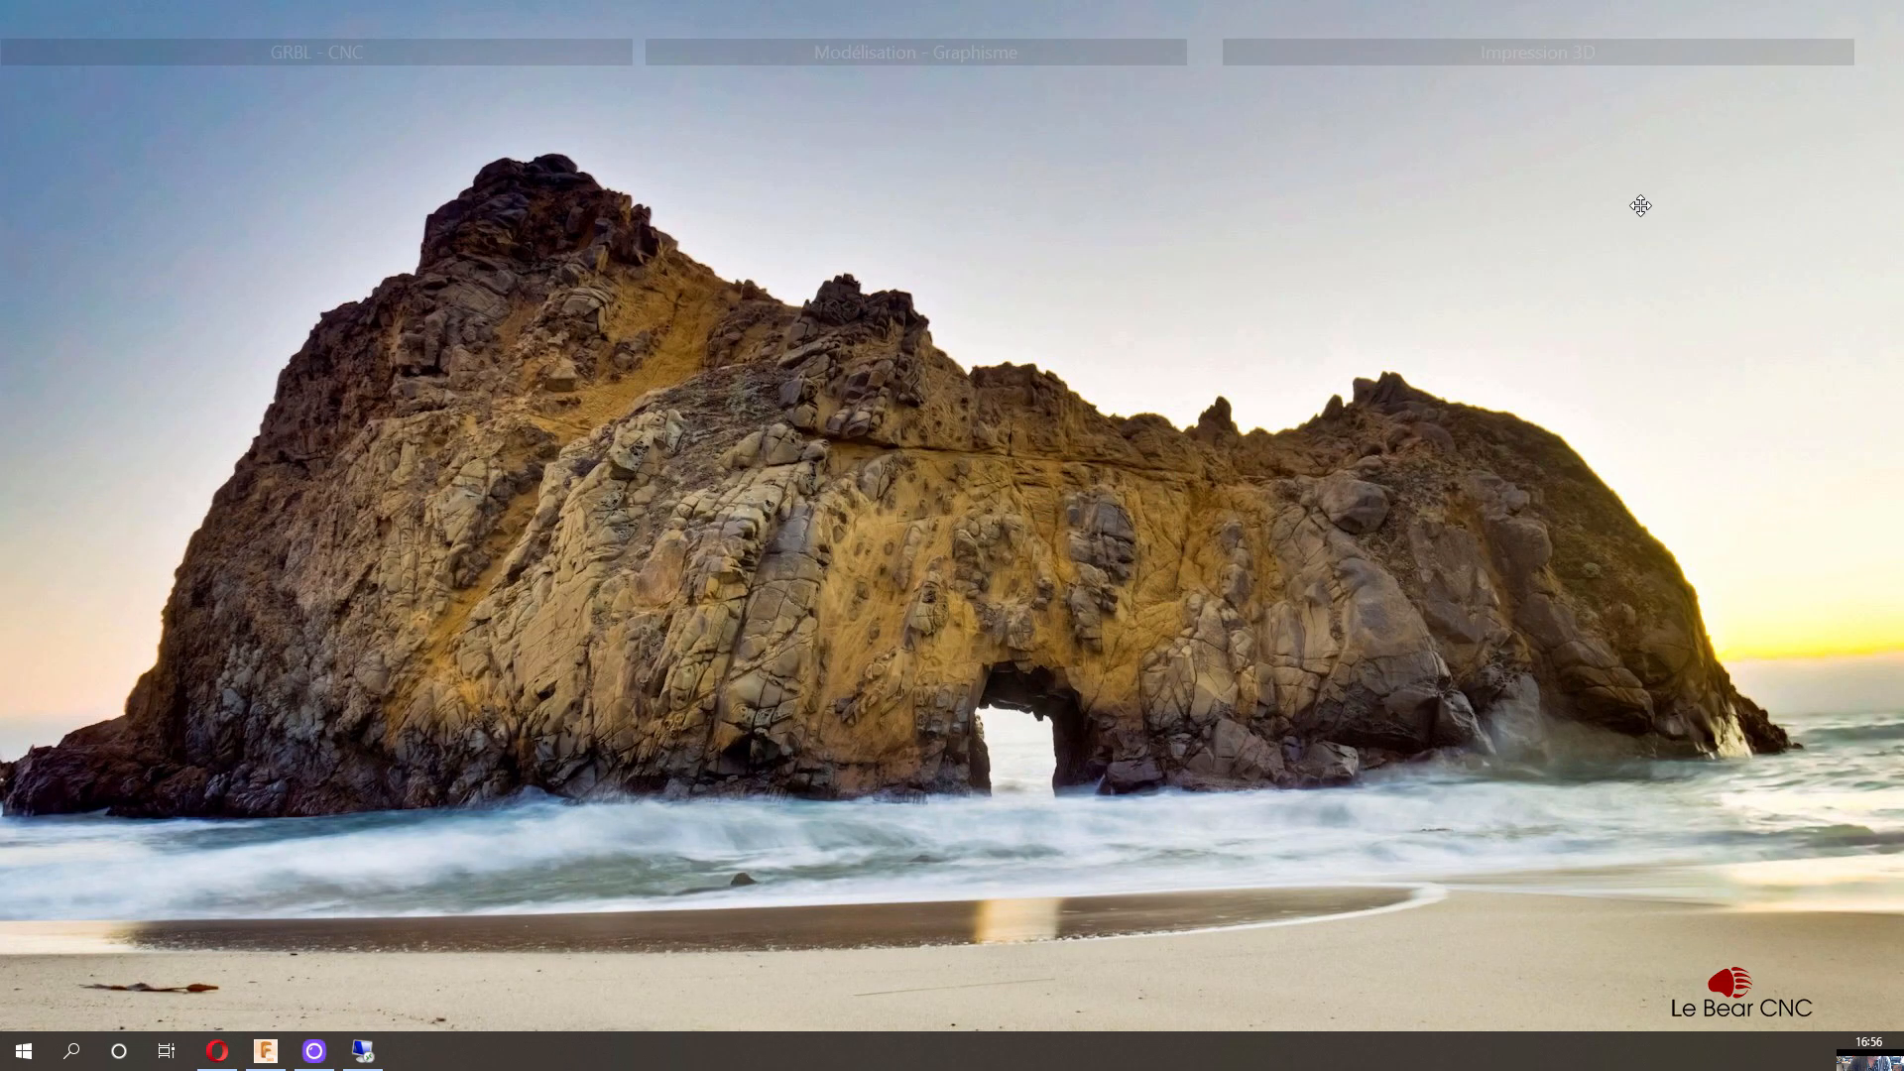
click(362, 1051)
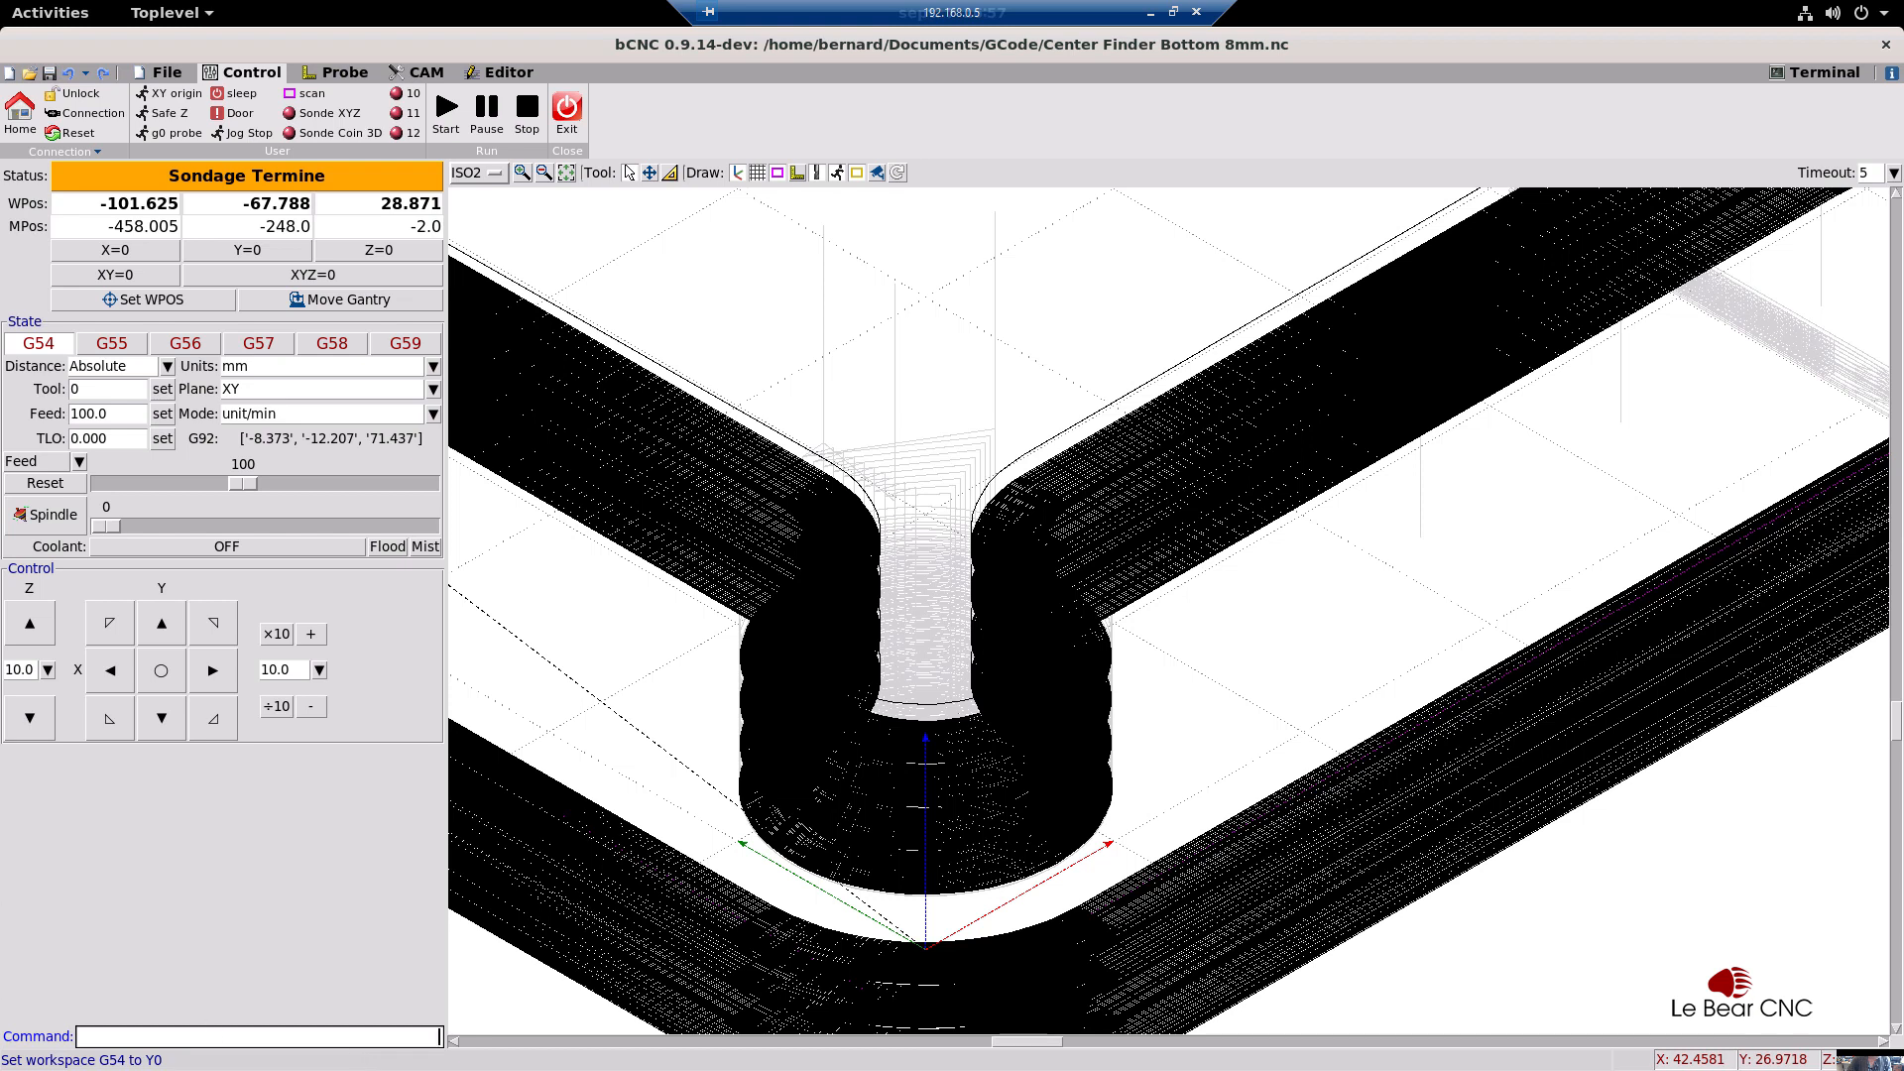
click(174, 75)
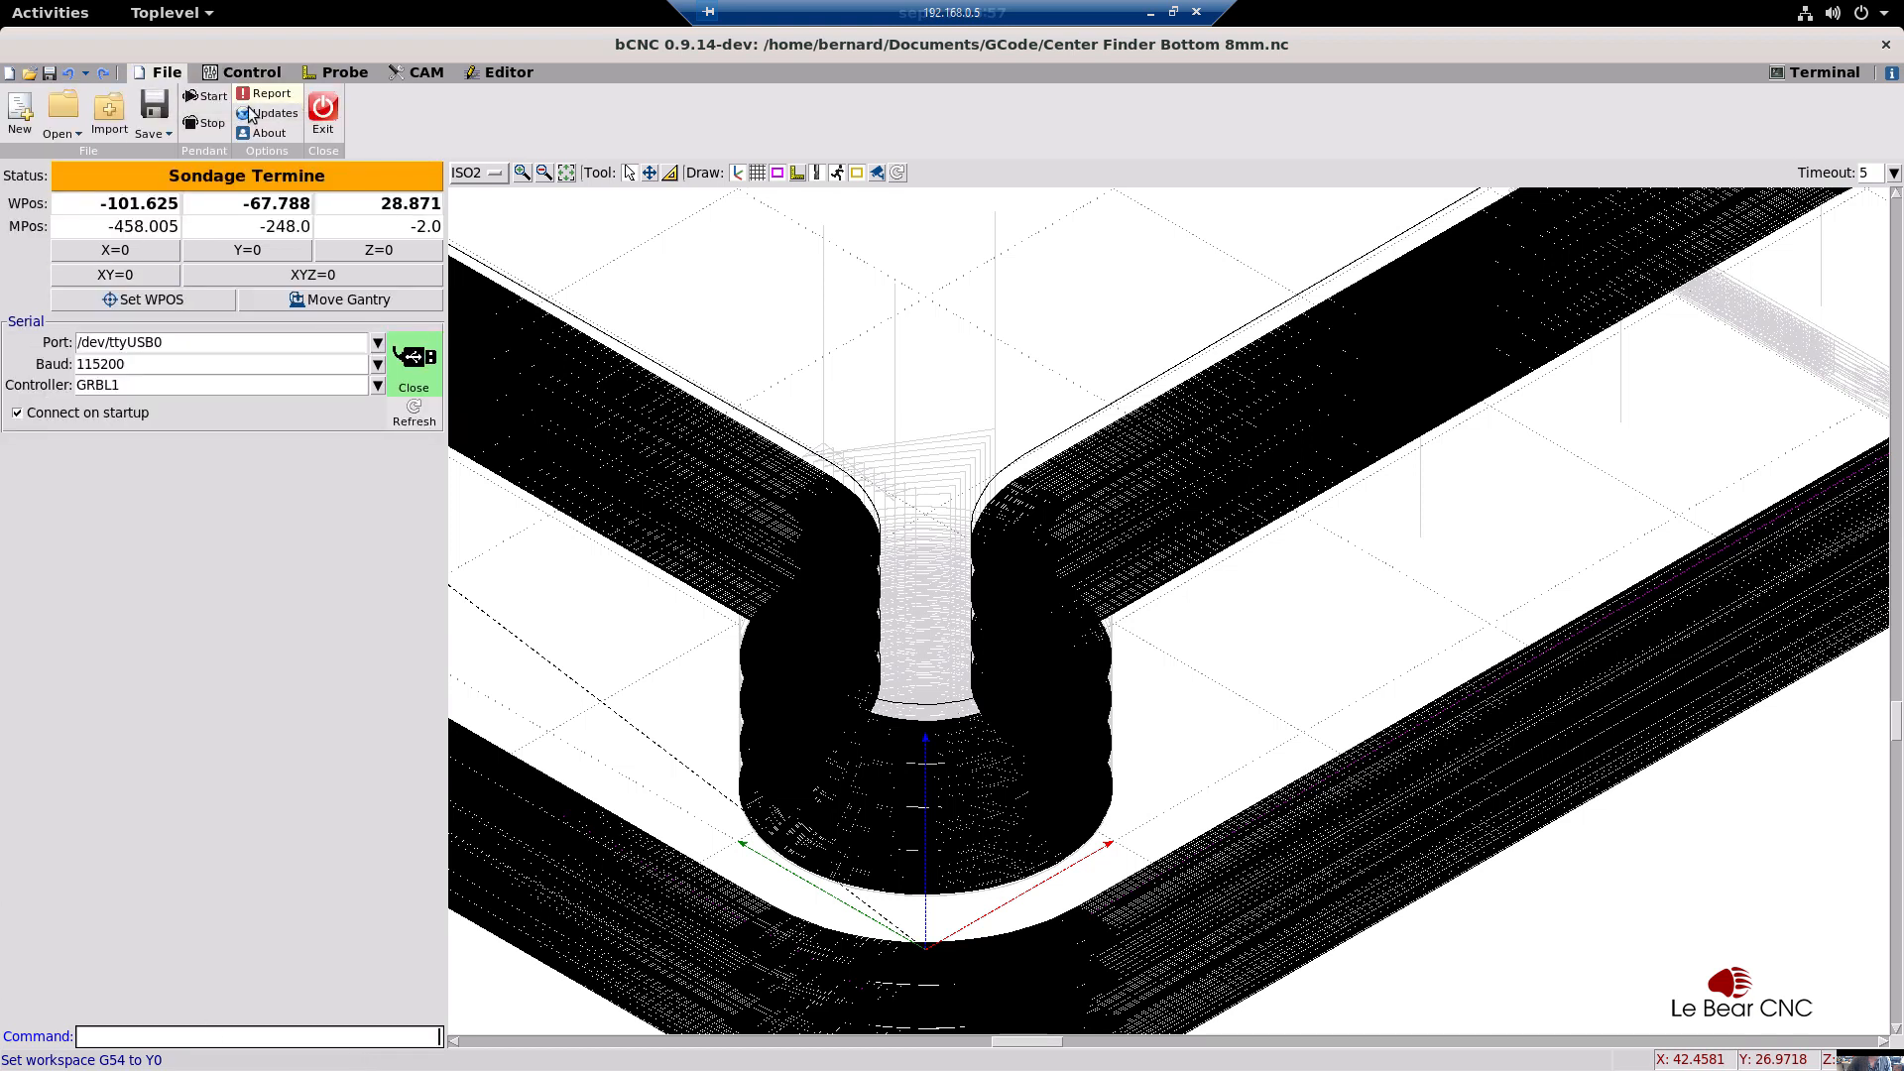
click(66, 111)
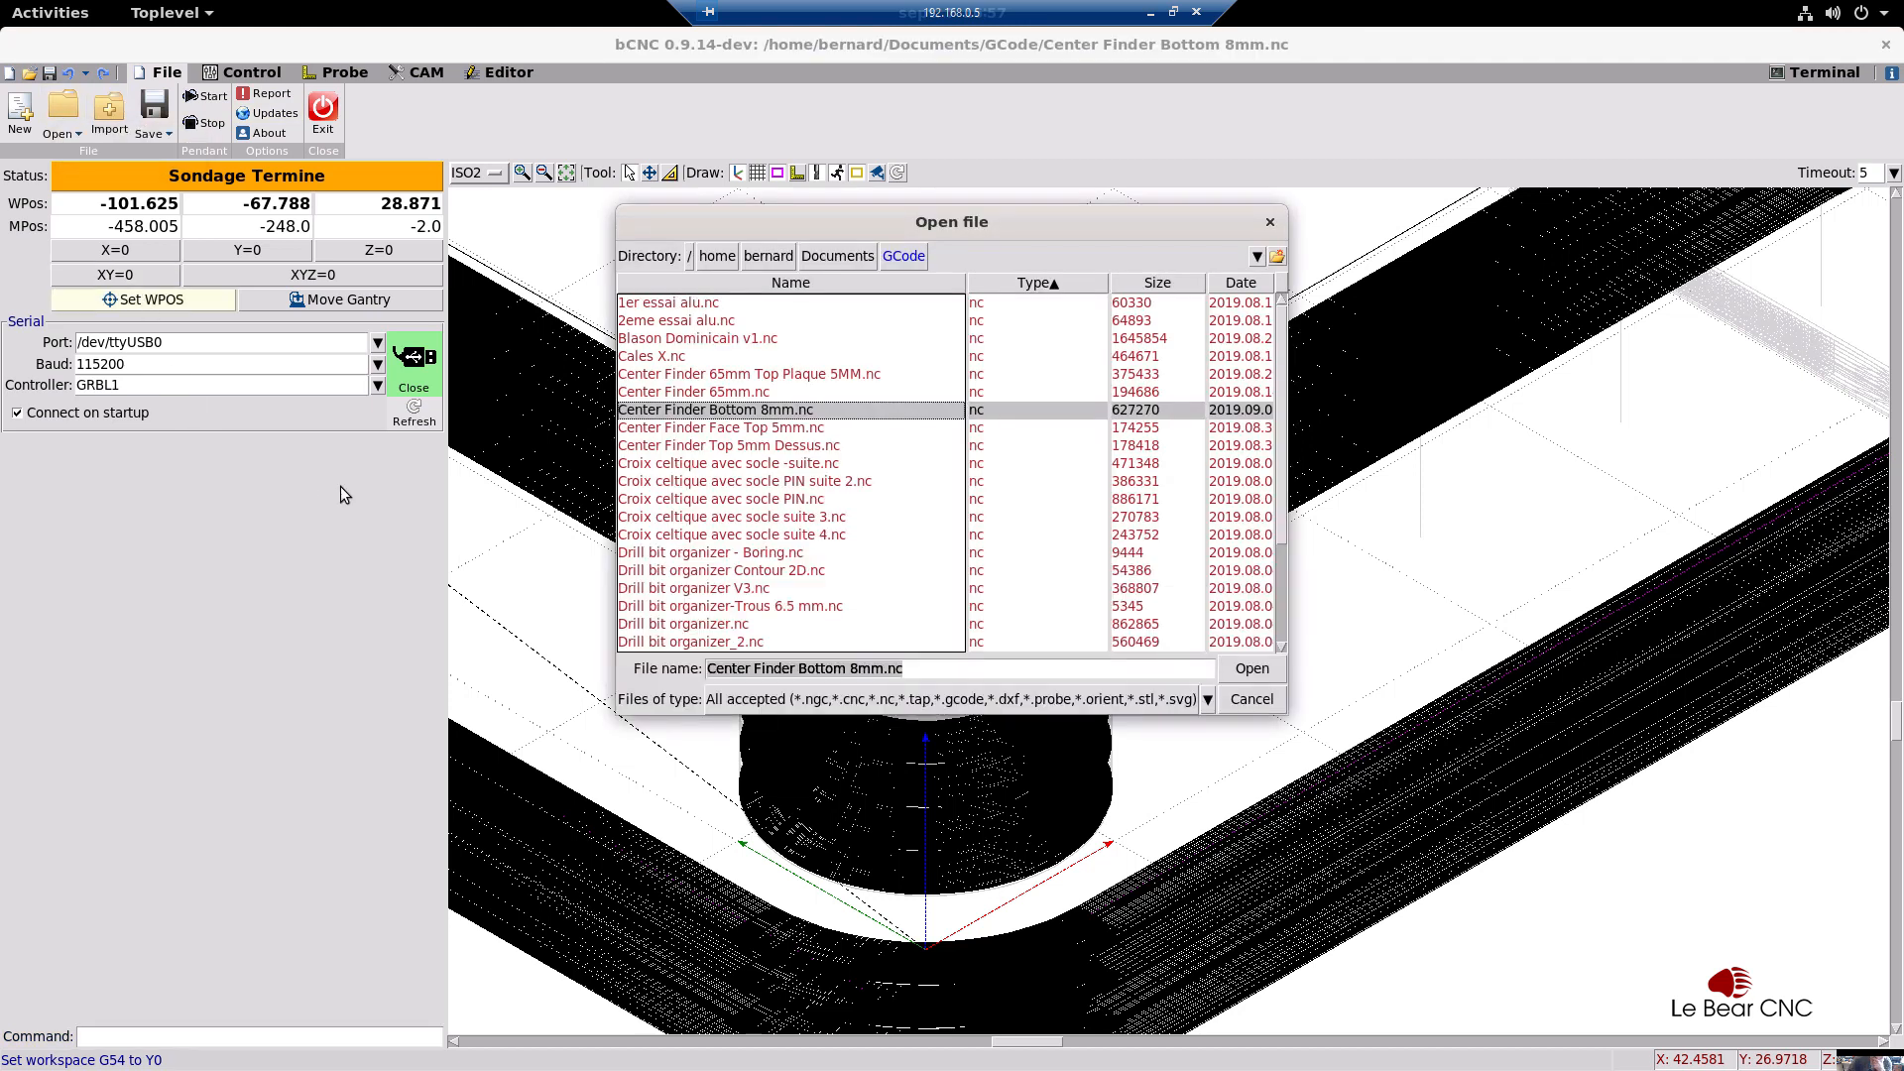
click(794, 555)
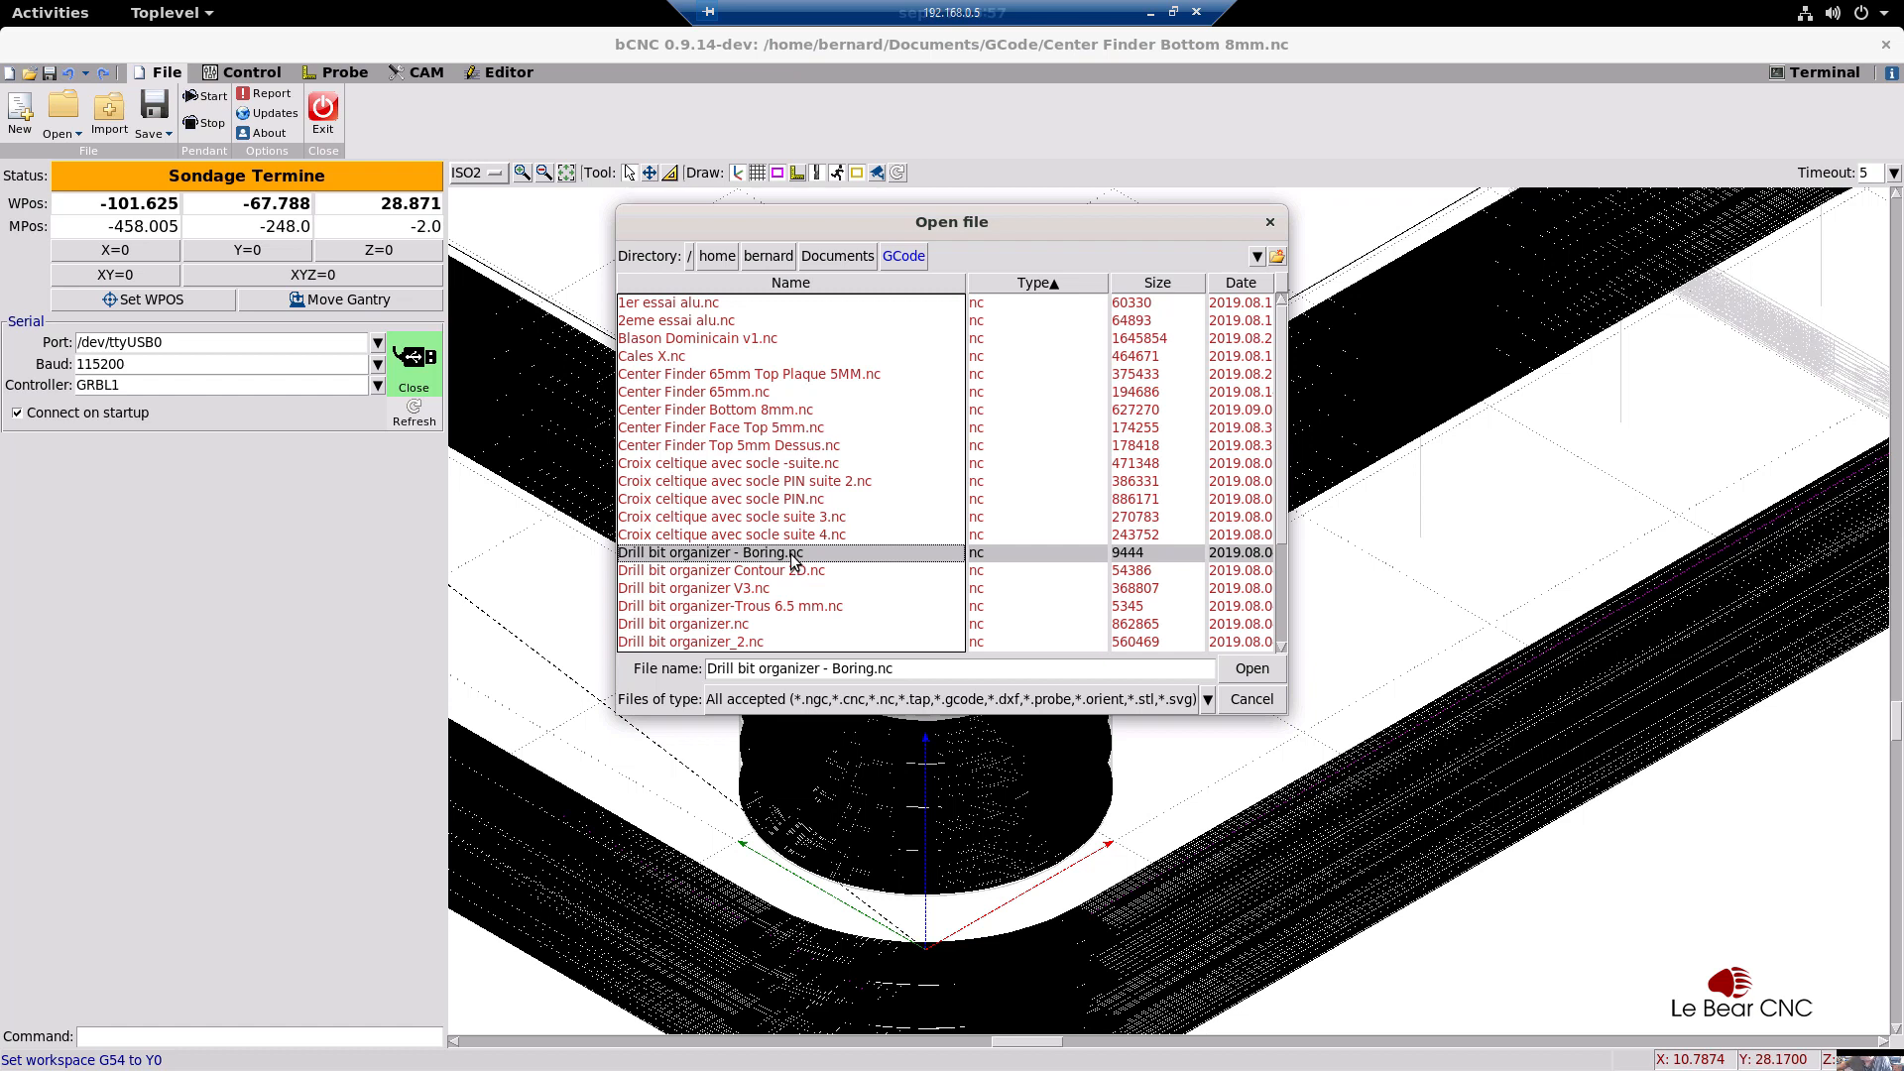
scroll(793, 560, down, 1)
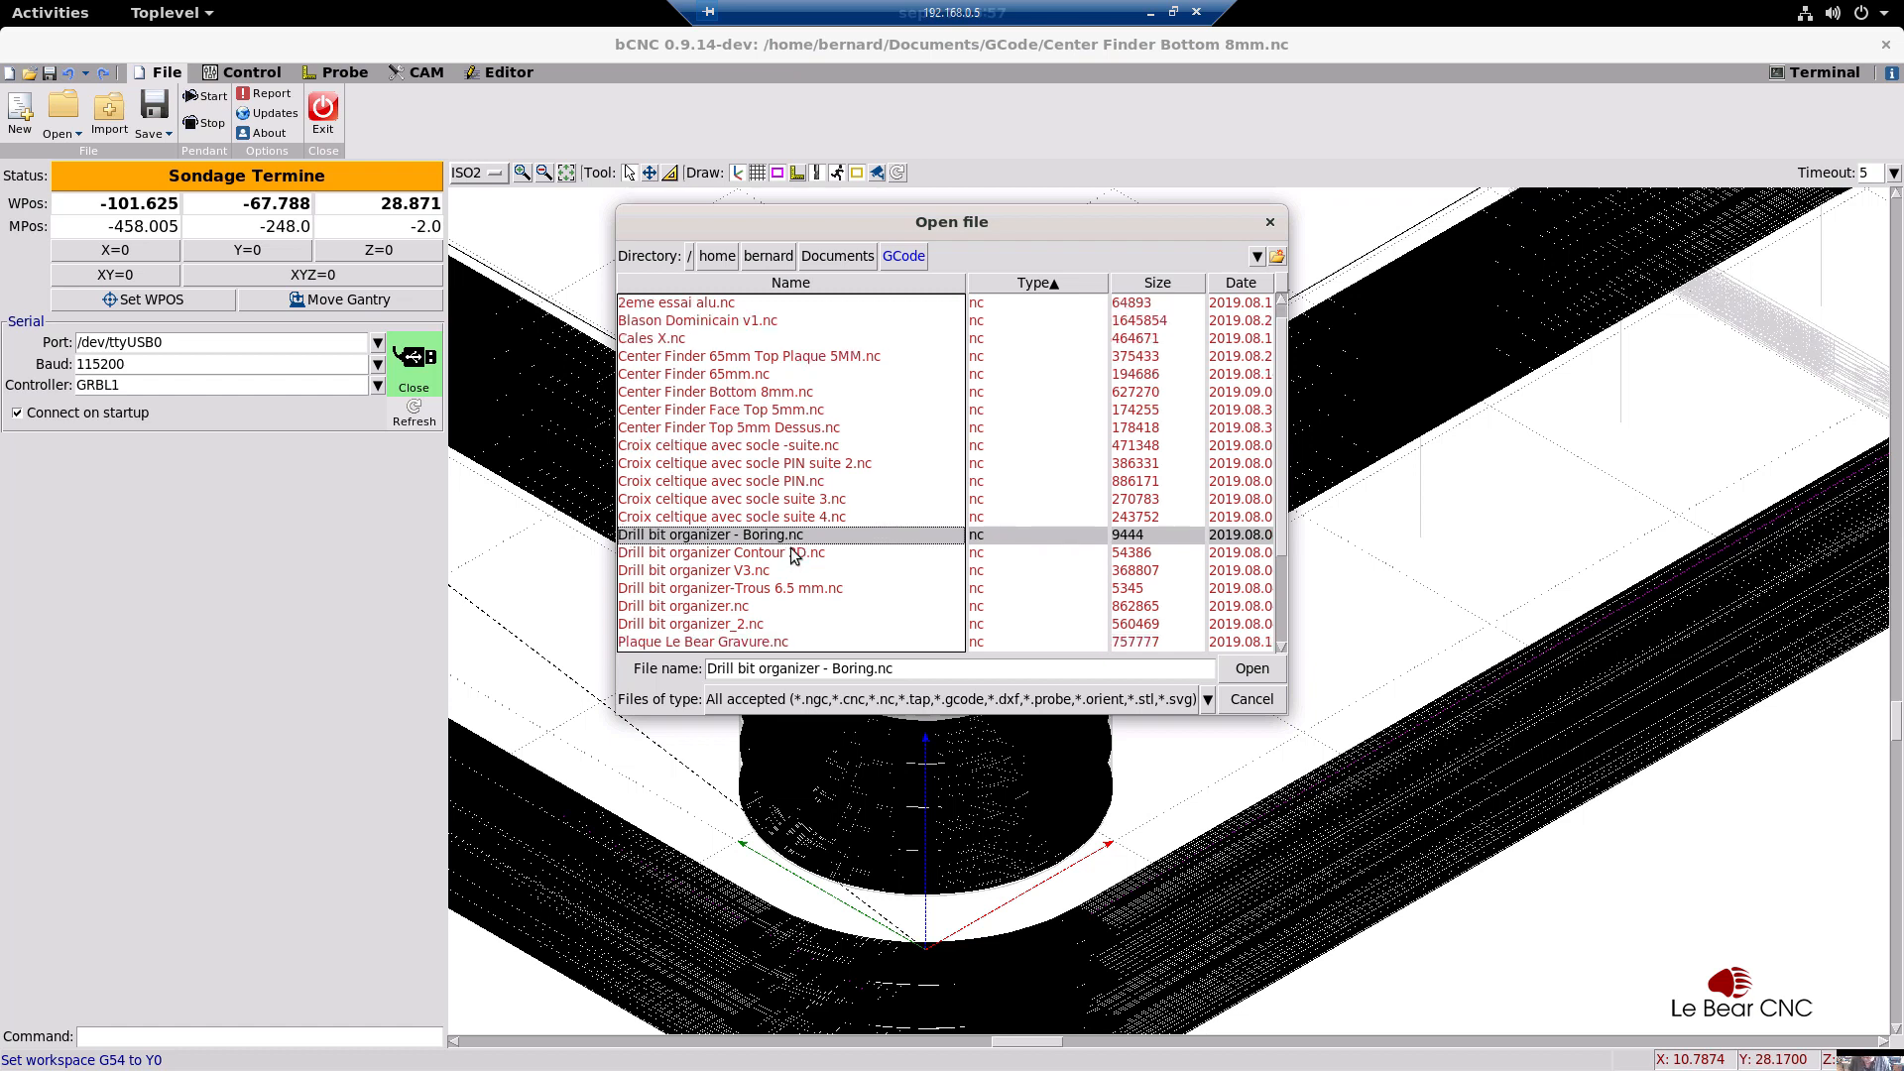
key(Down)
key(Down)
key(Down)
key(Down)
key(Down)
key(Down)
key(Down)
key(Down)
key(Down)
key(Down)
key(Down)
key(Down)
key(Down)
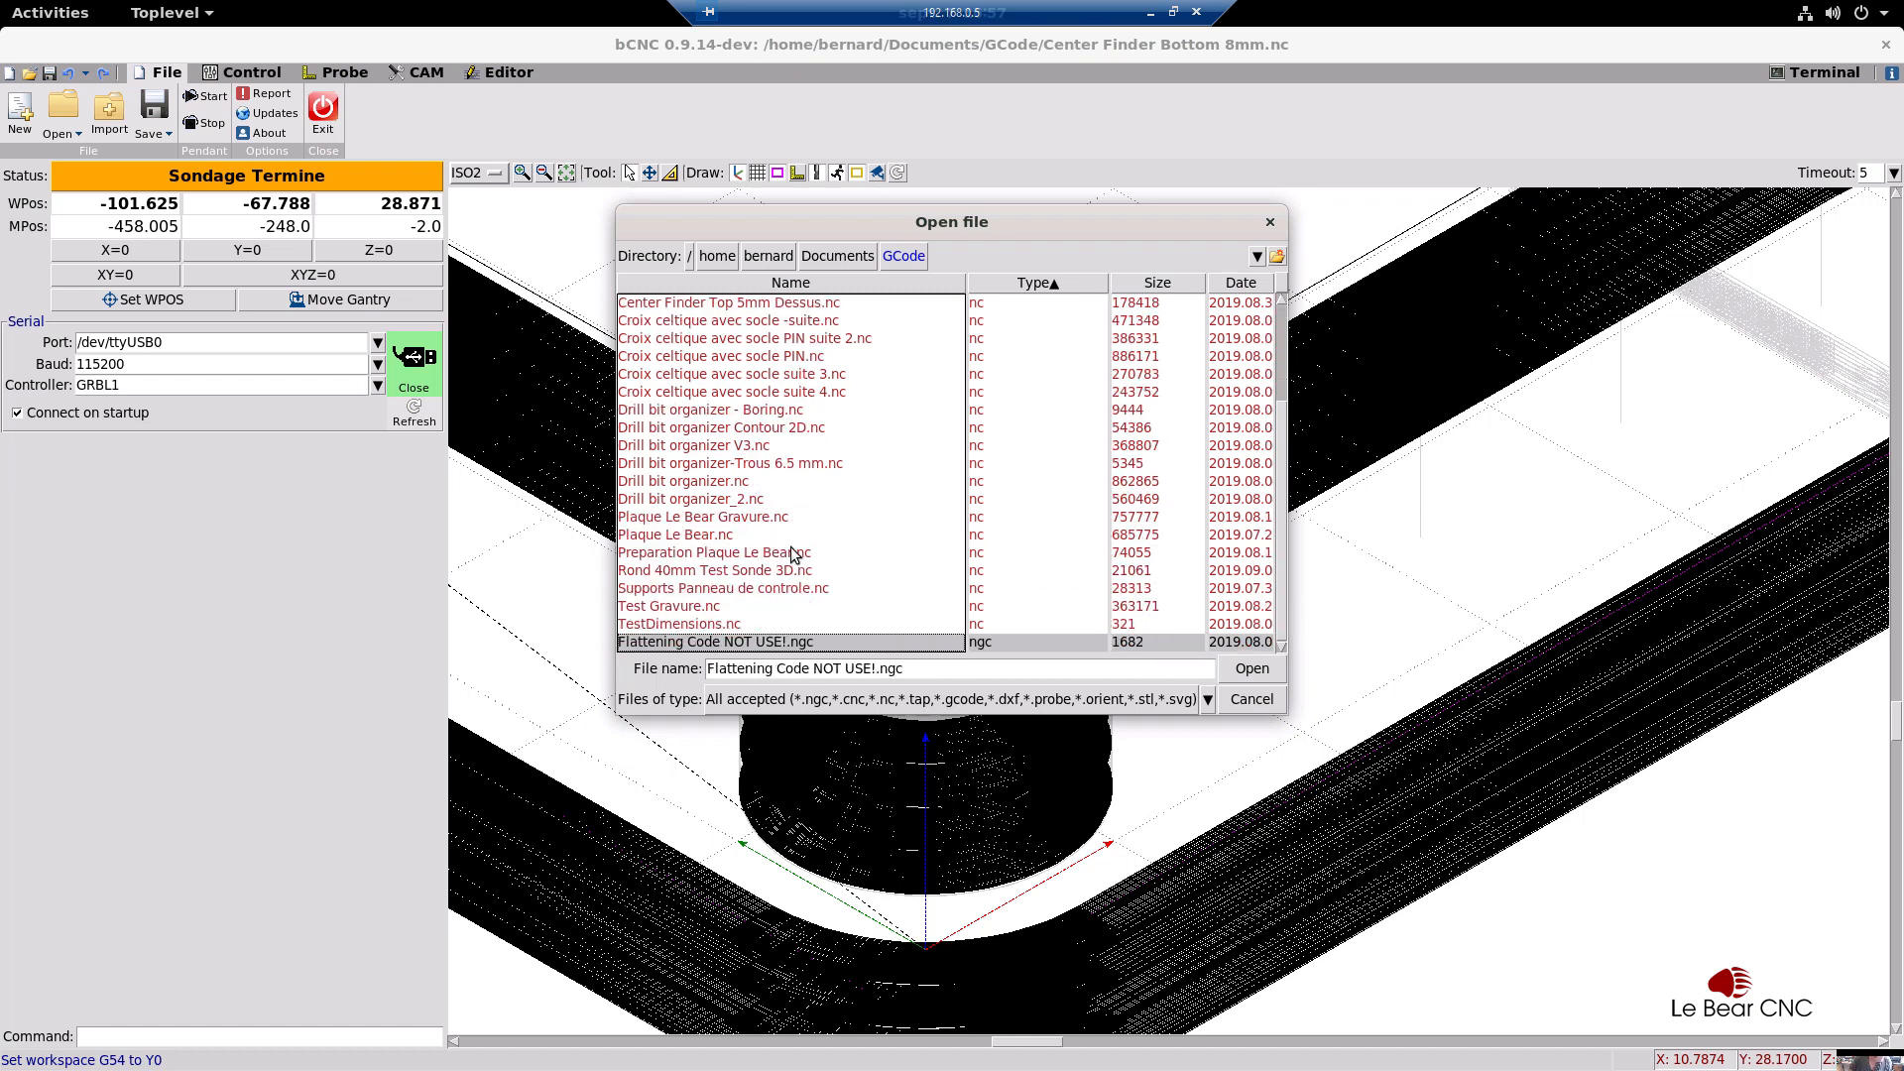
key(Up)
key(Up)
key(Up)
key(Up)
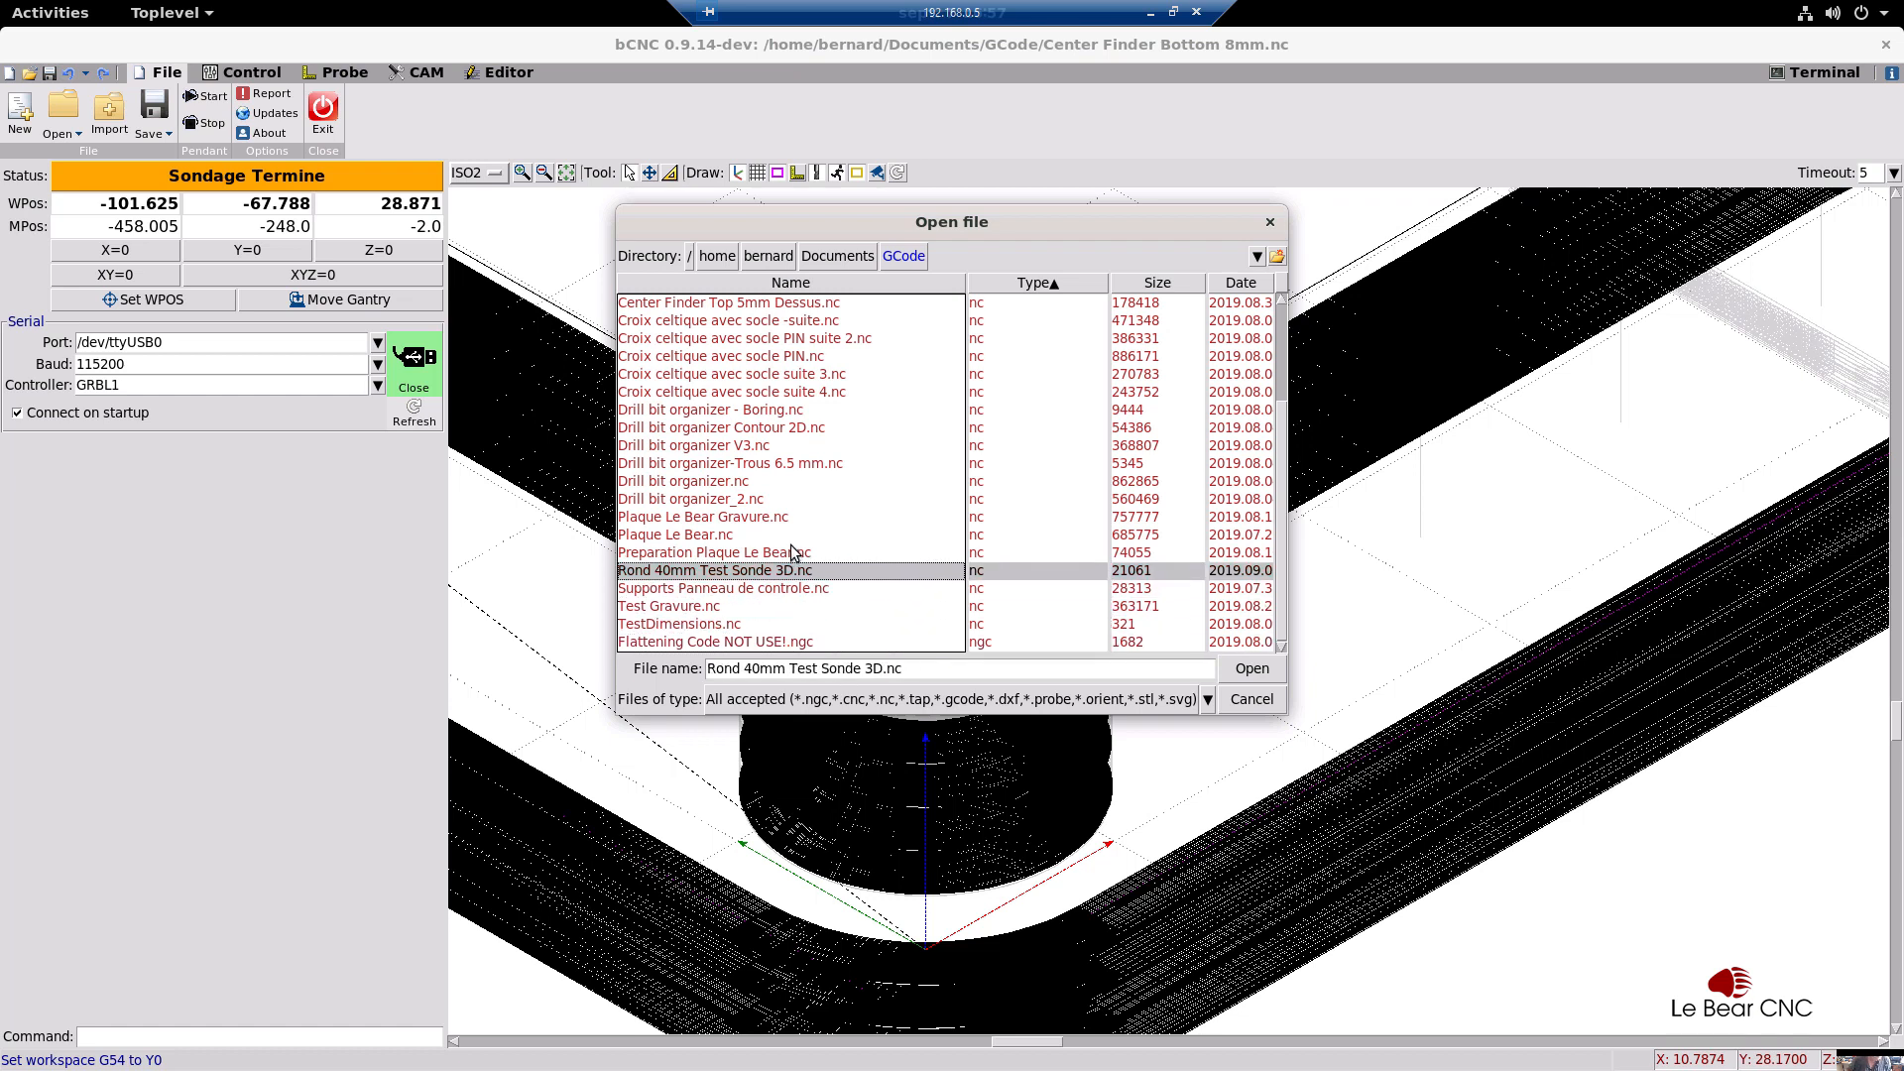
click(1253, 670)
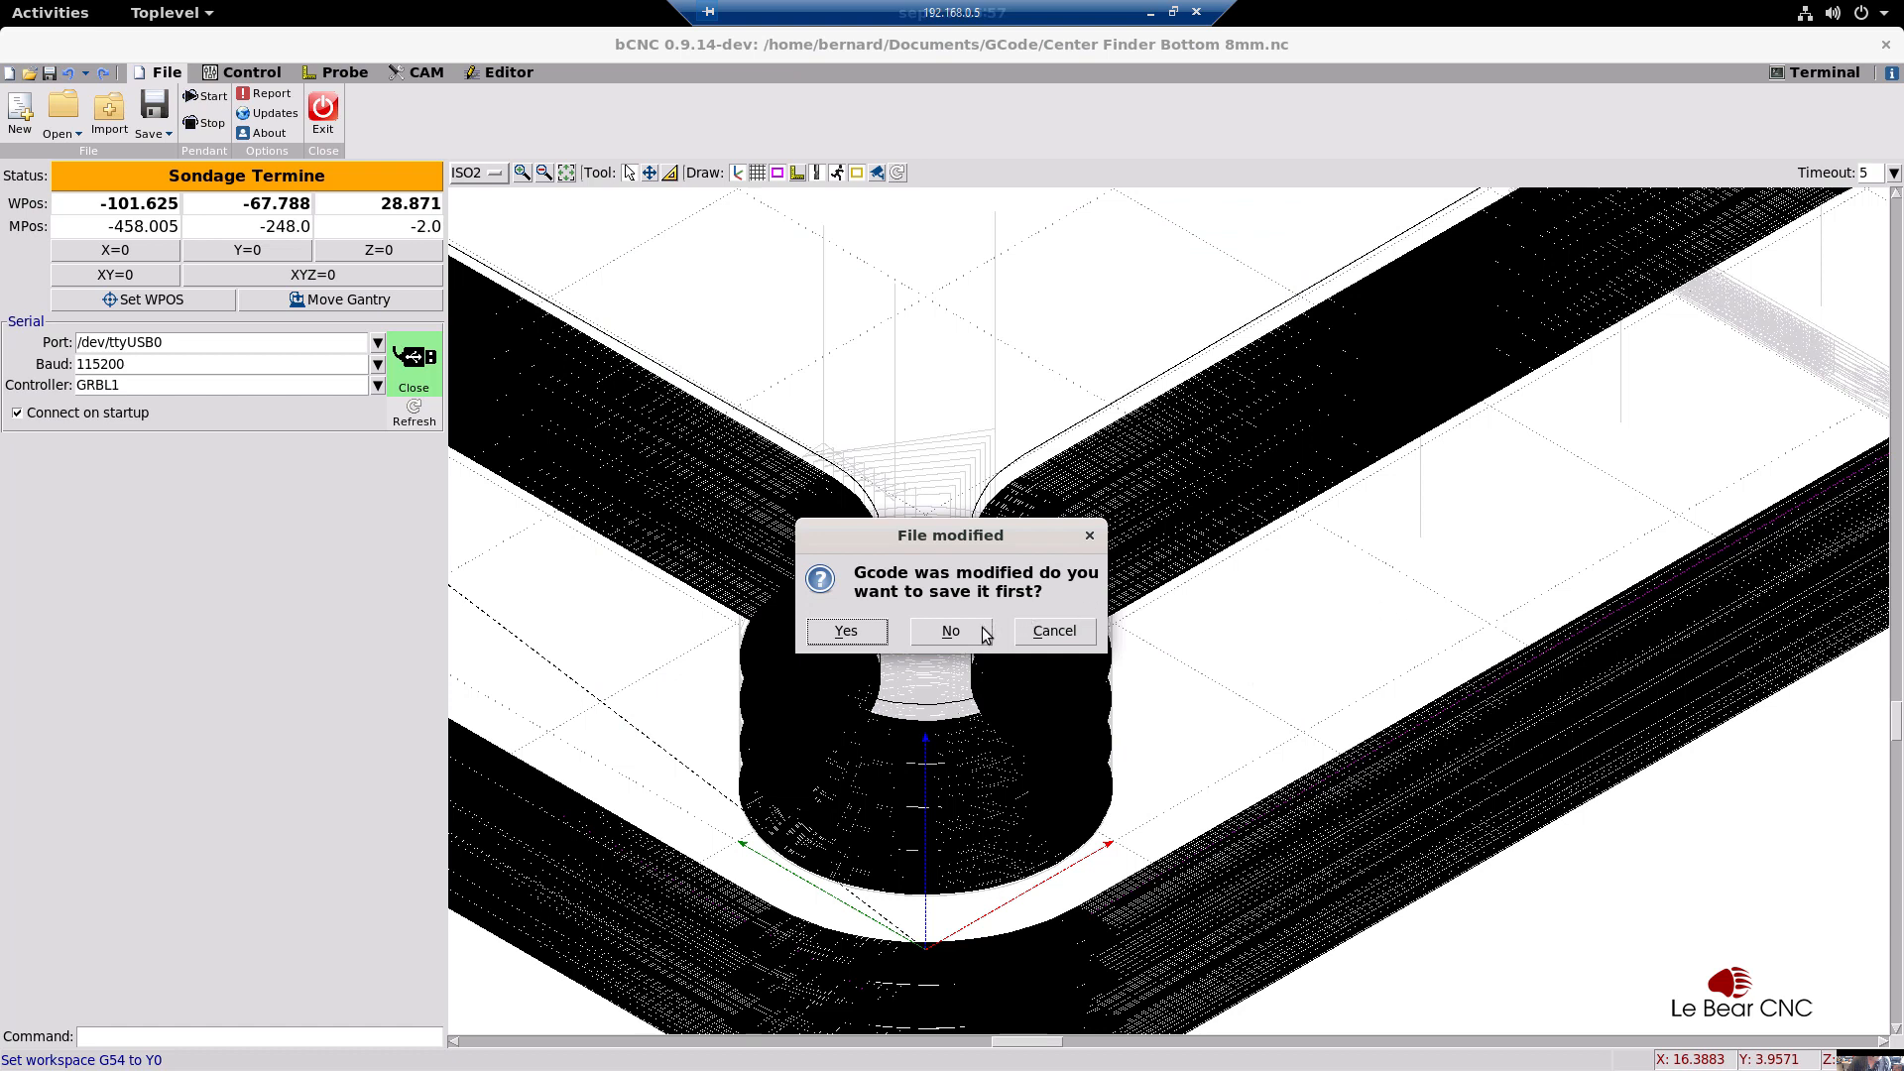
click(950, 631)
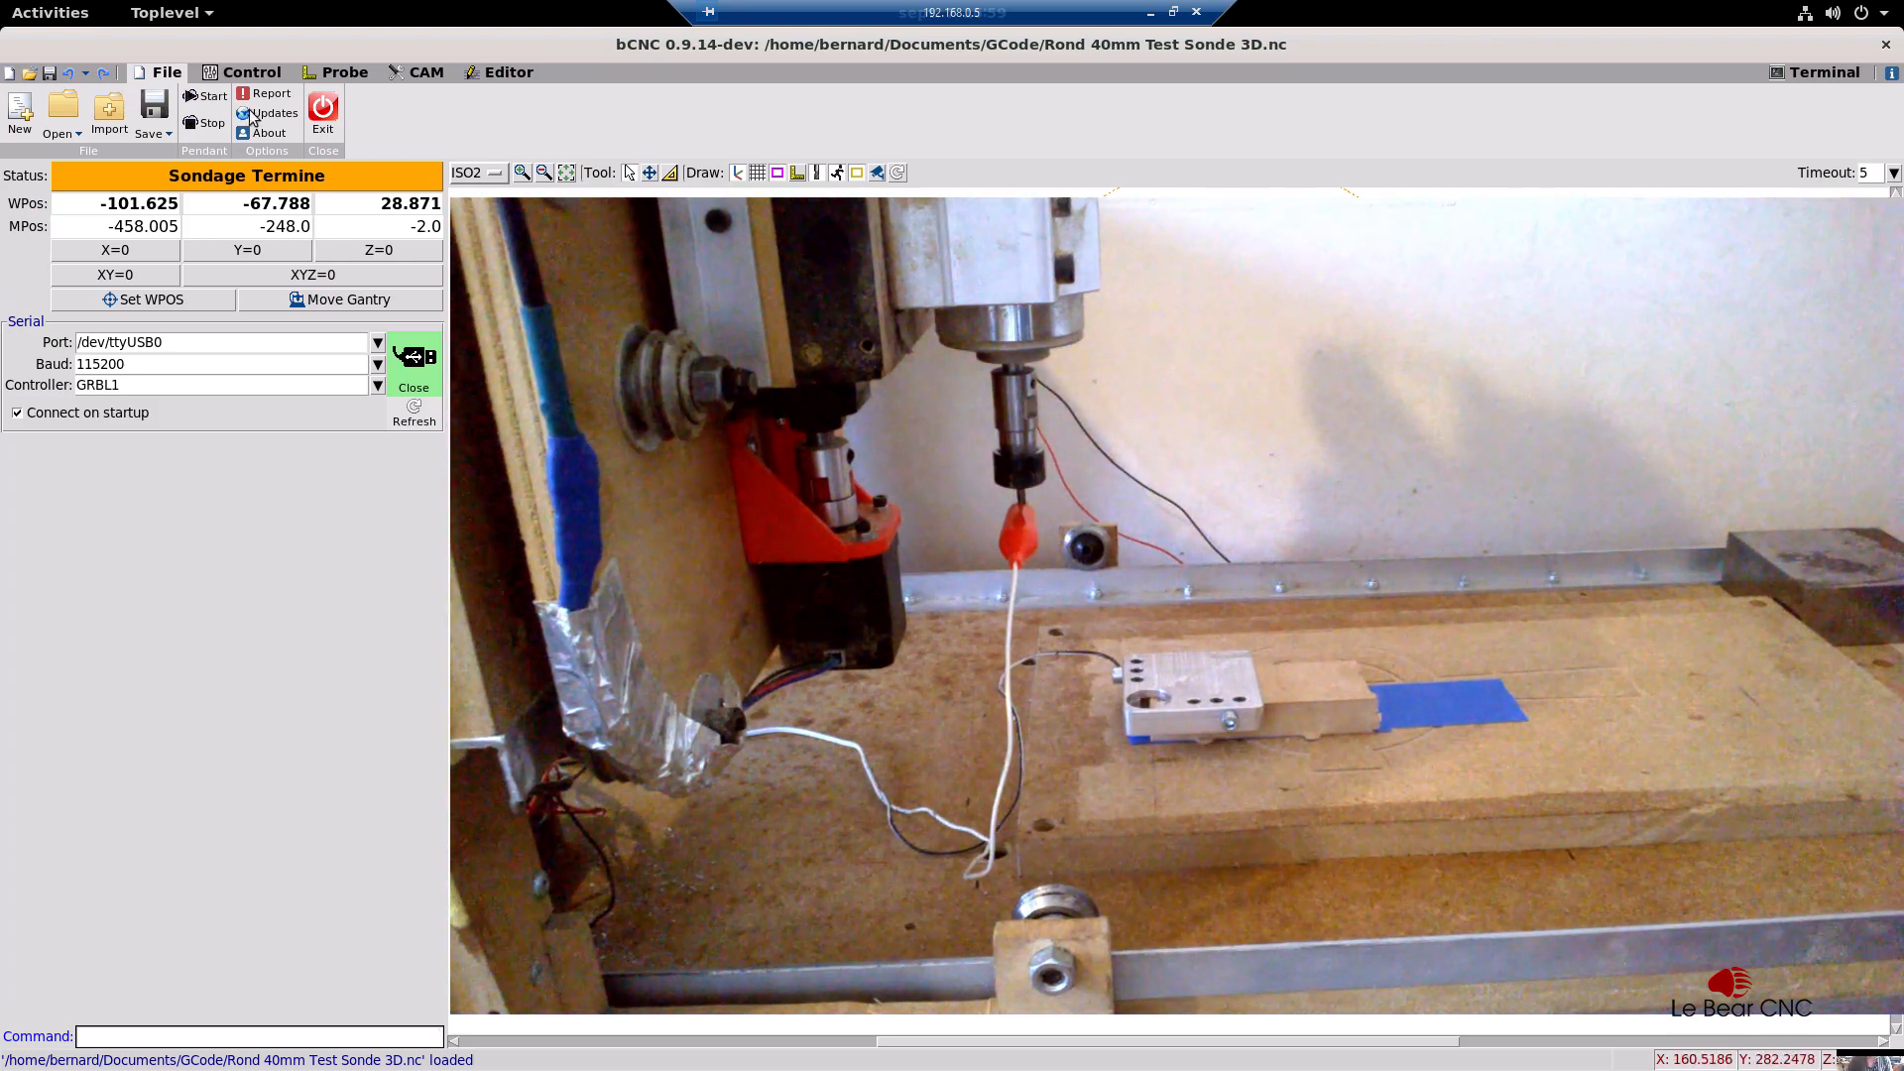
Step: Send the machine command X0 Y0 and perform a homing cycle
click(245, 72)
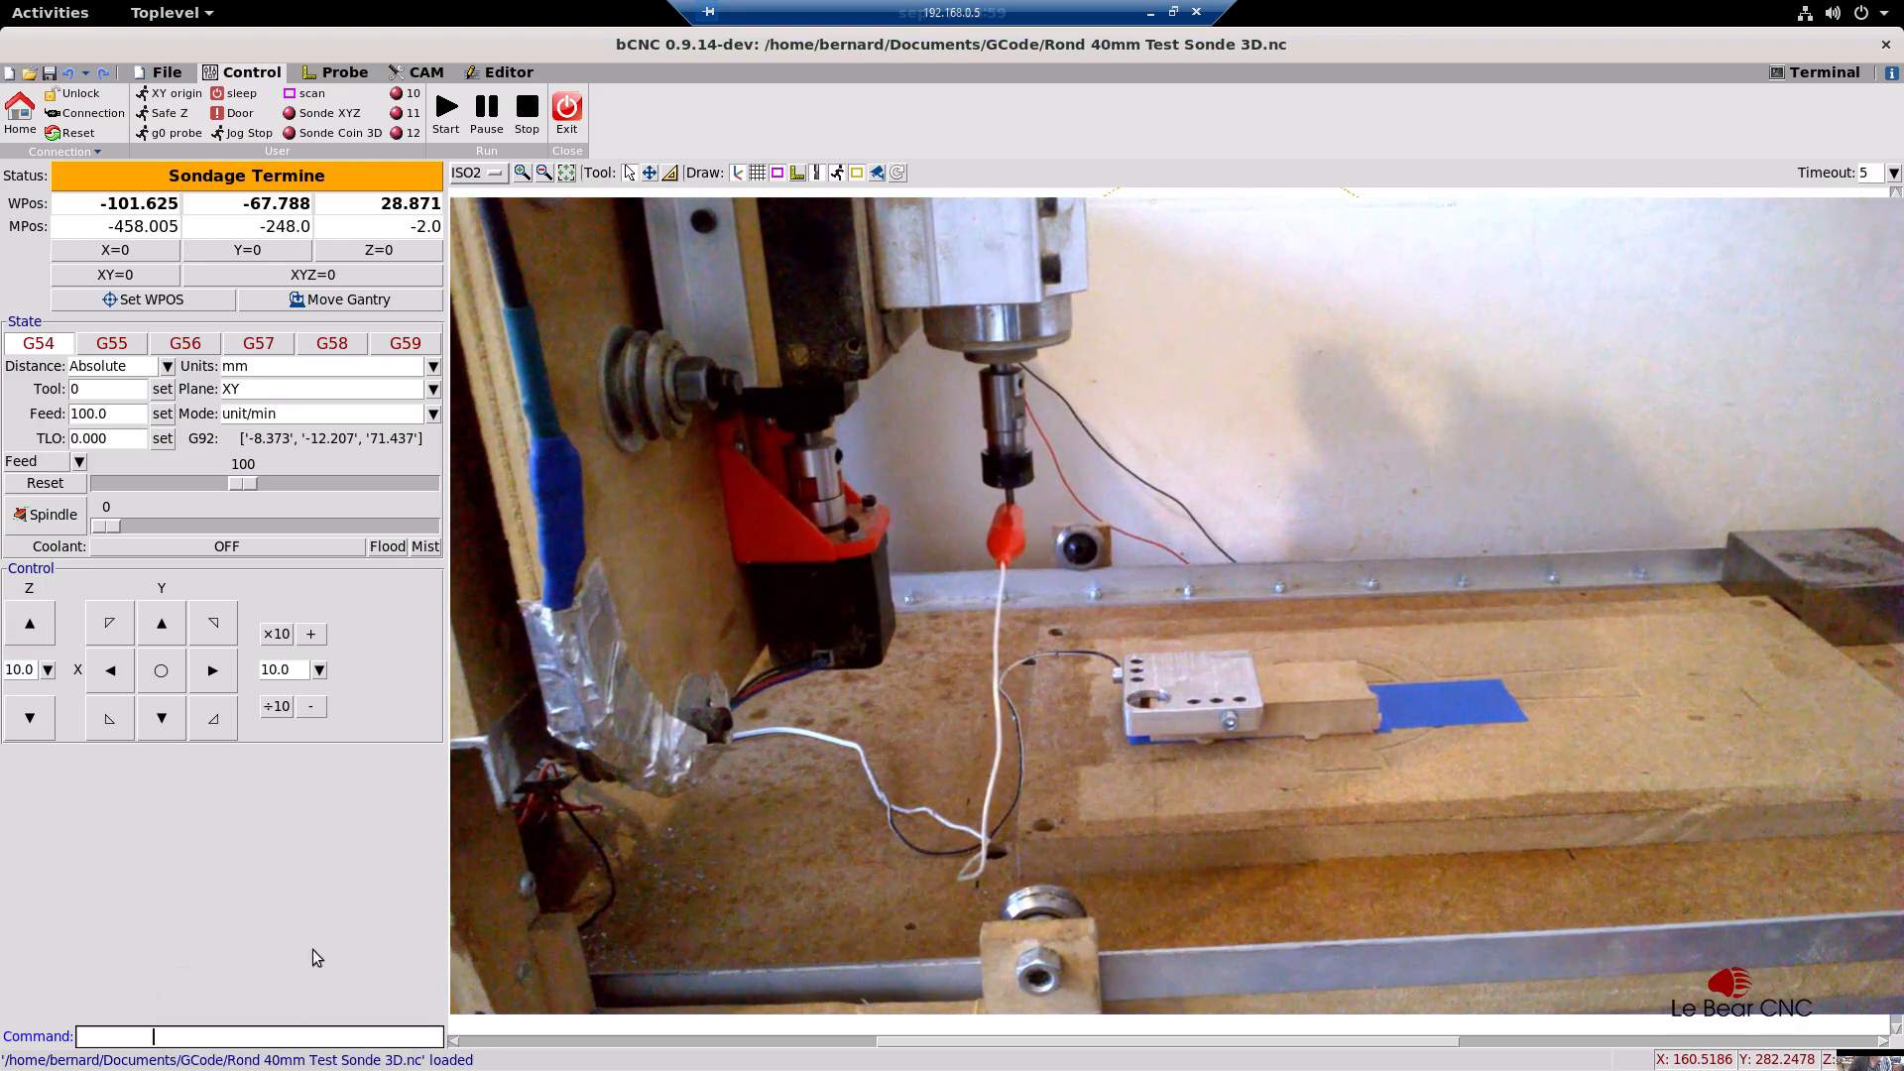
text(X0 Y0)
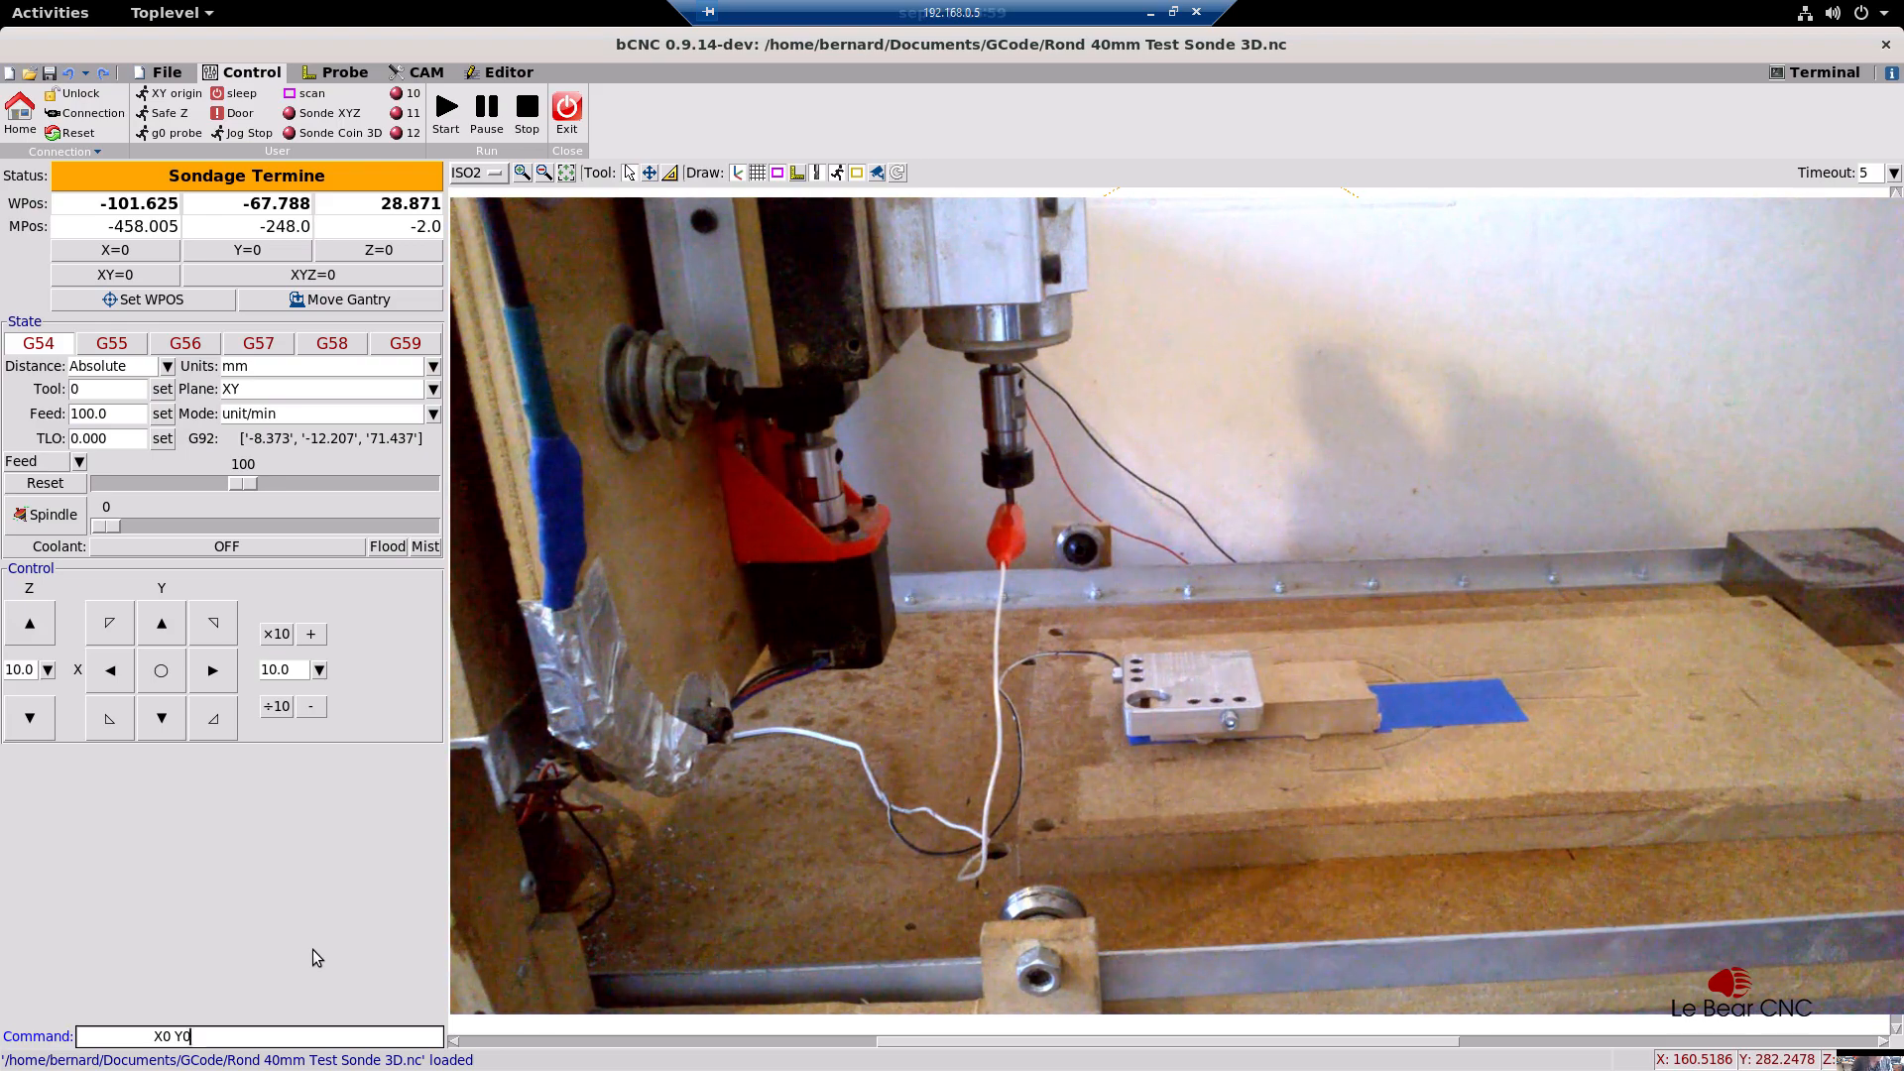
key(Return)
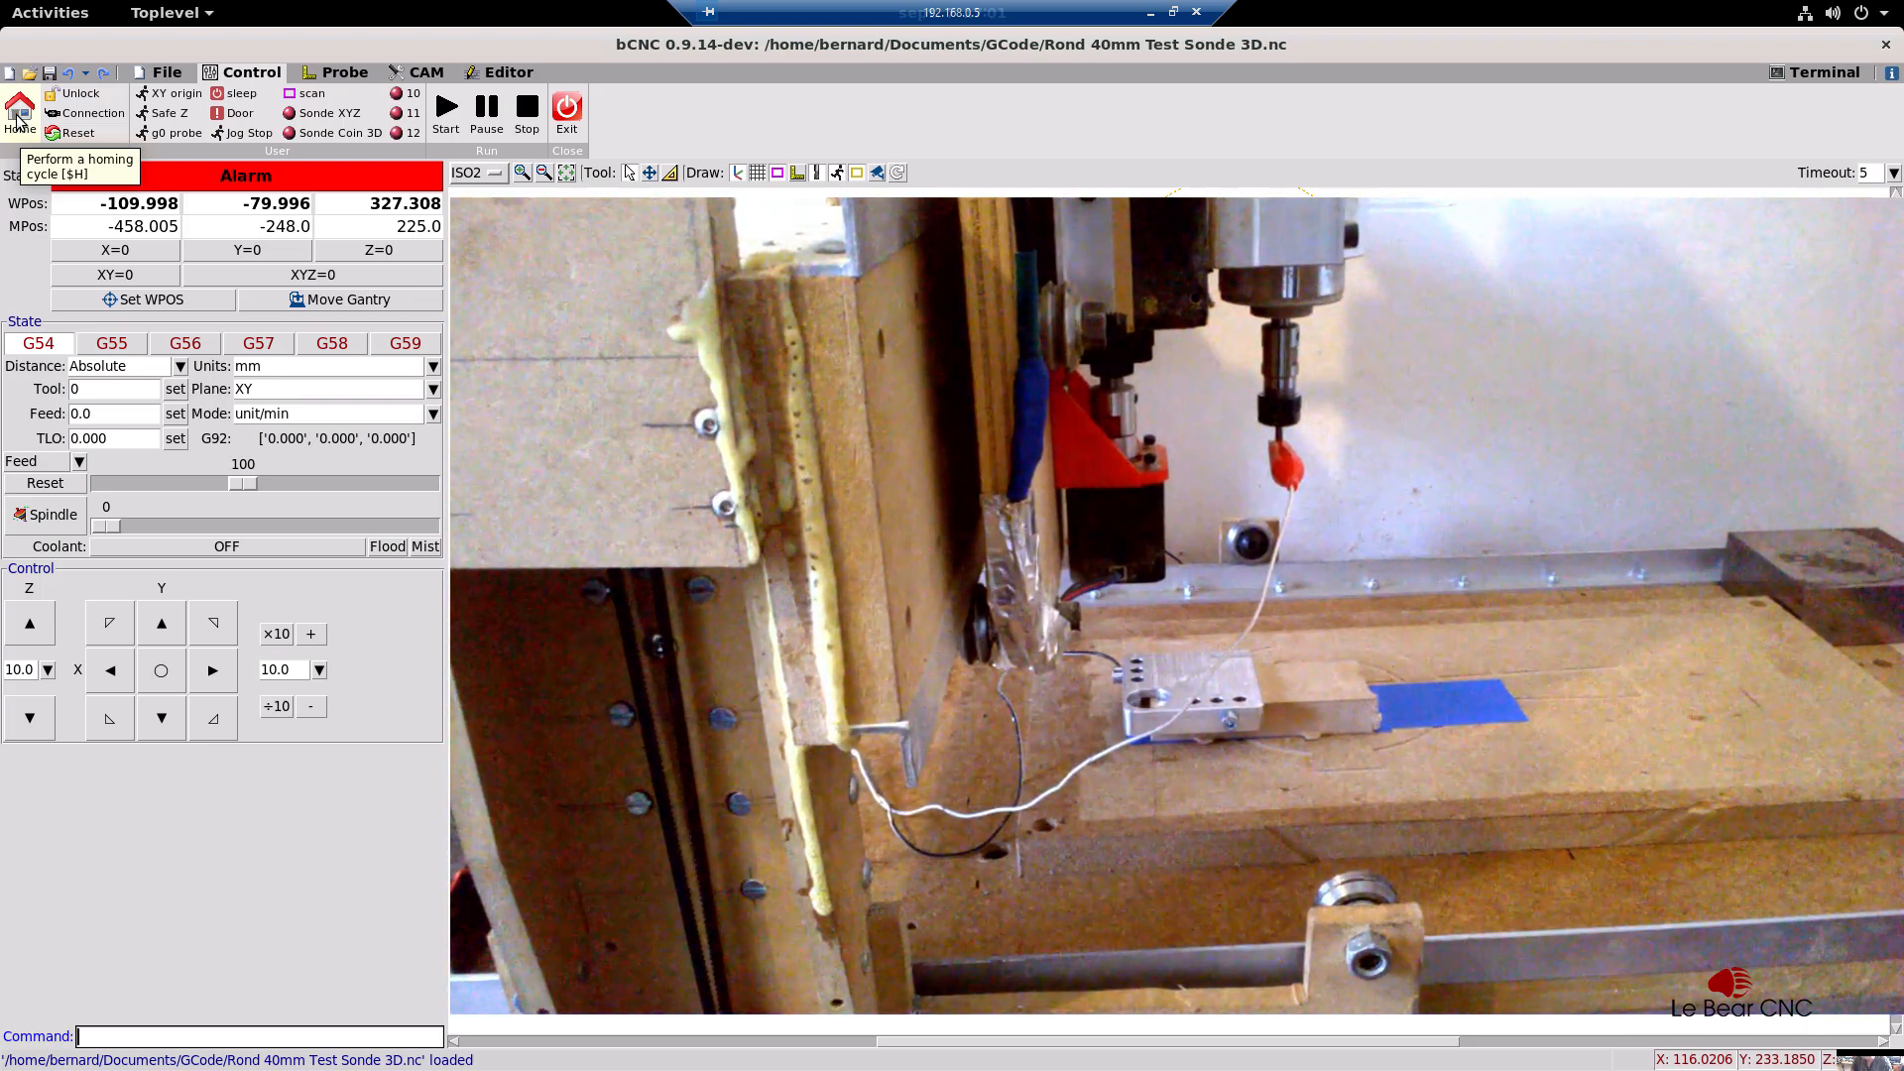
click(17, 120)
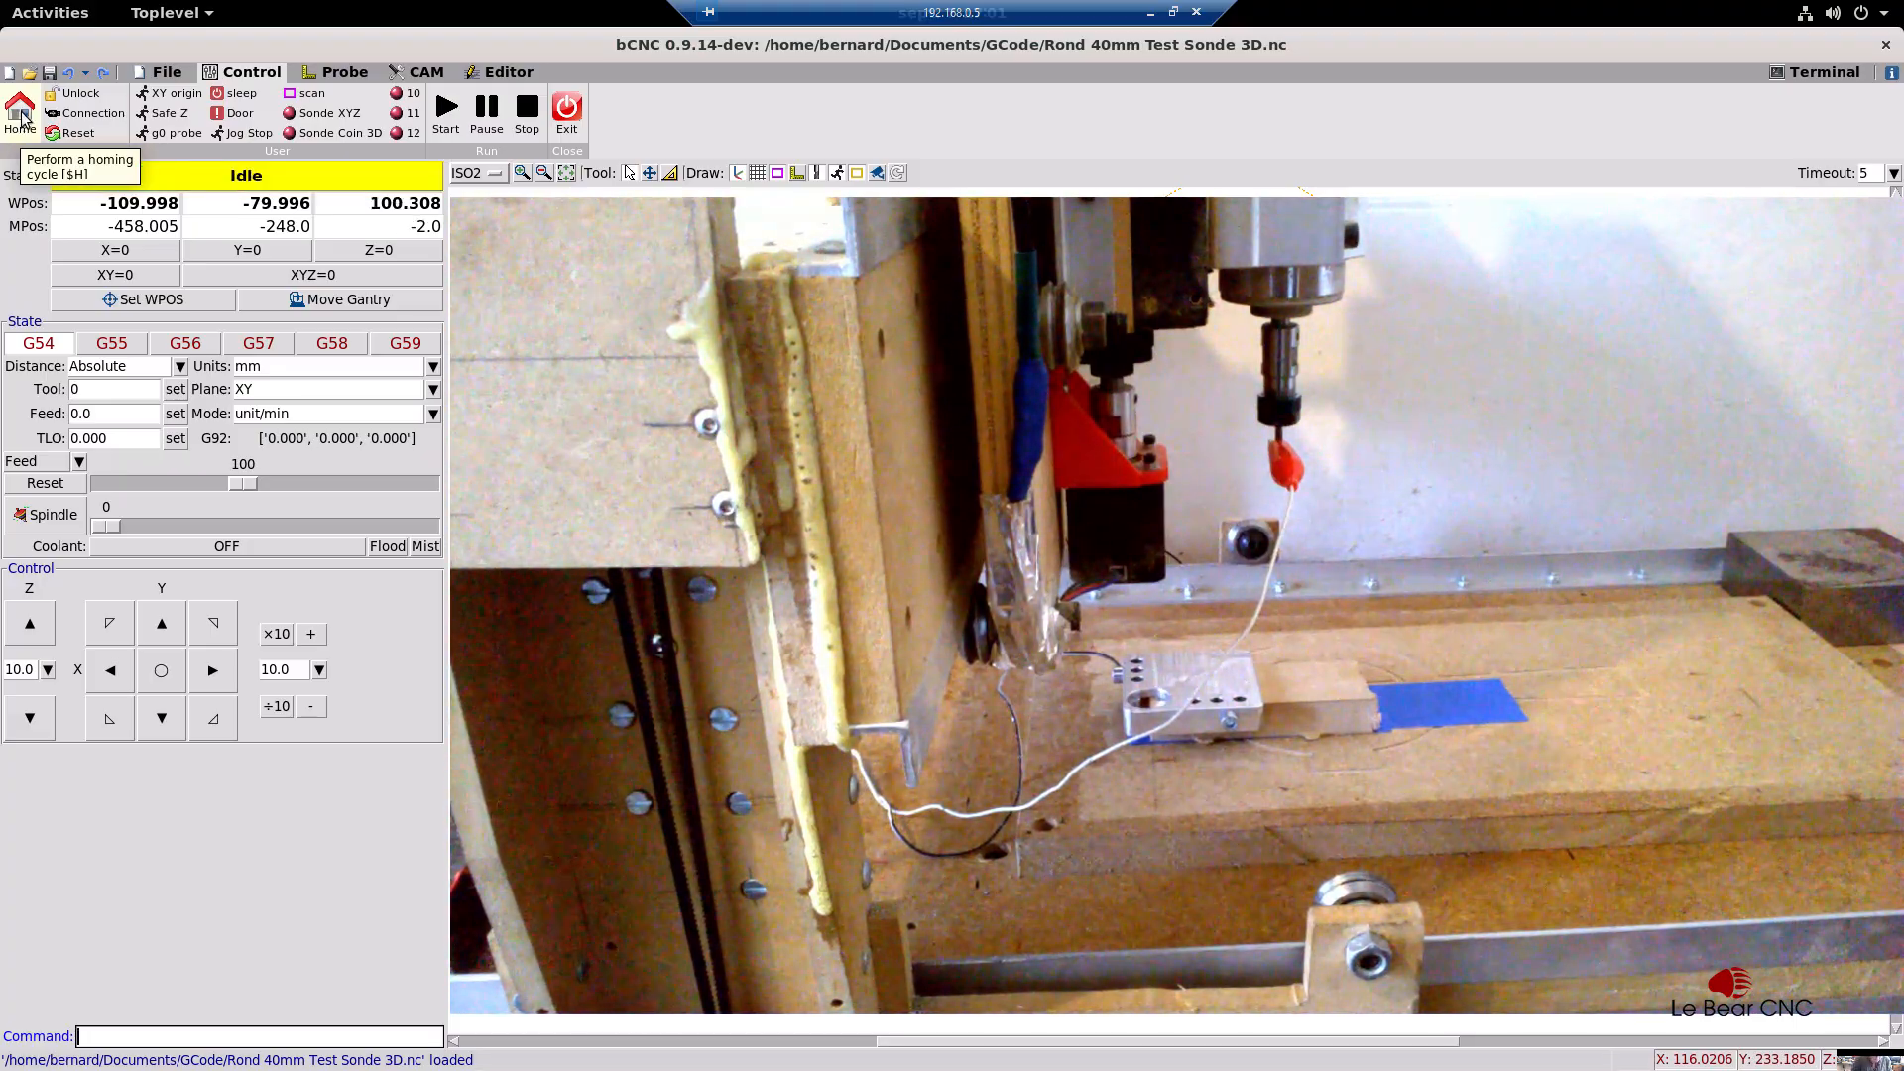
Step: Move the machine to work position X0 Y0 with a typed command
text(X0)
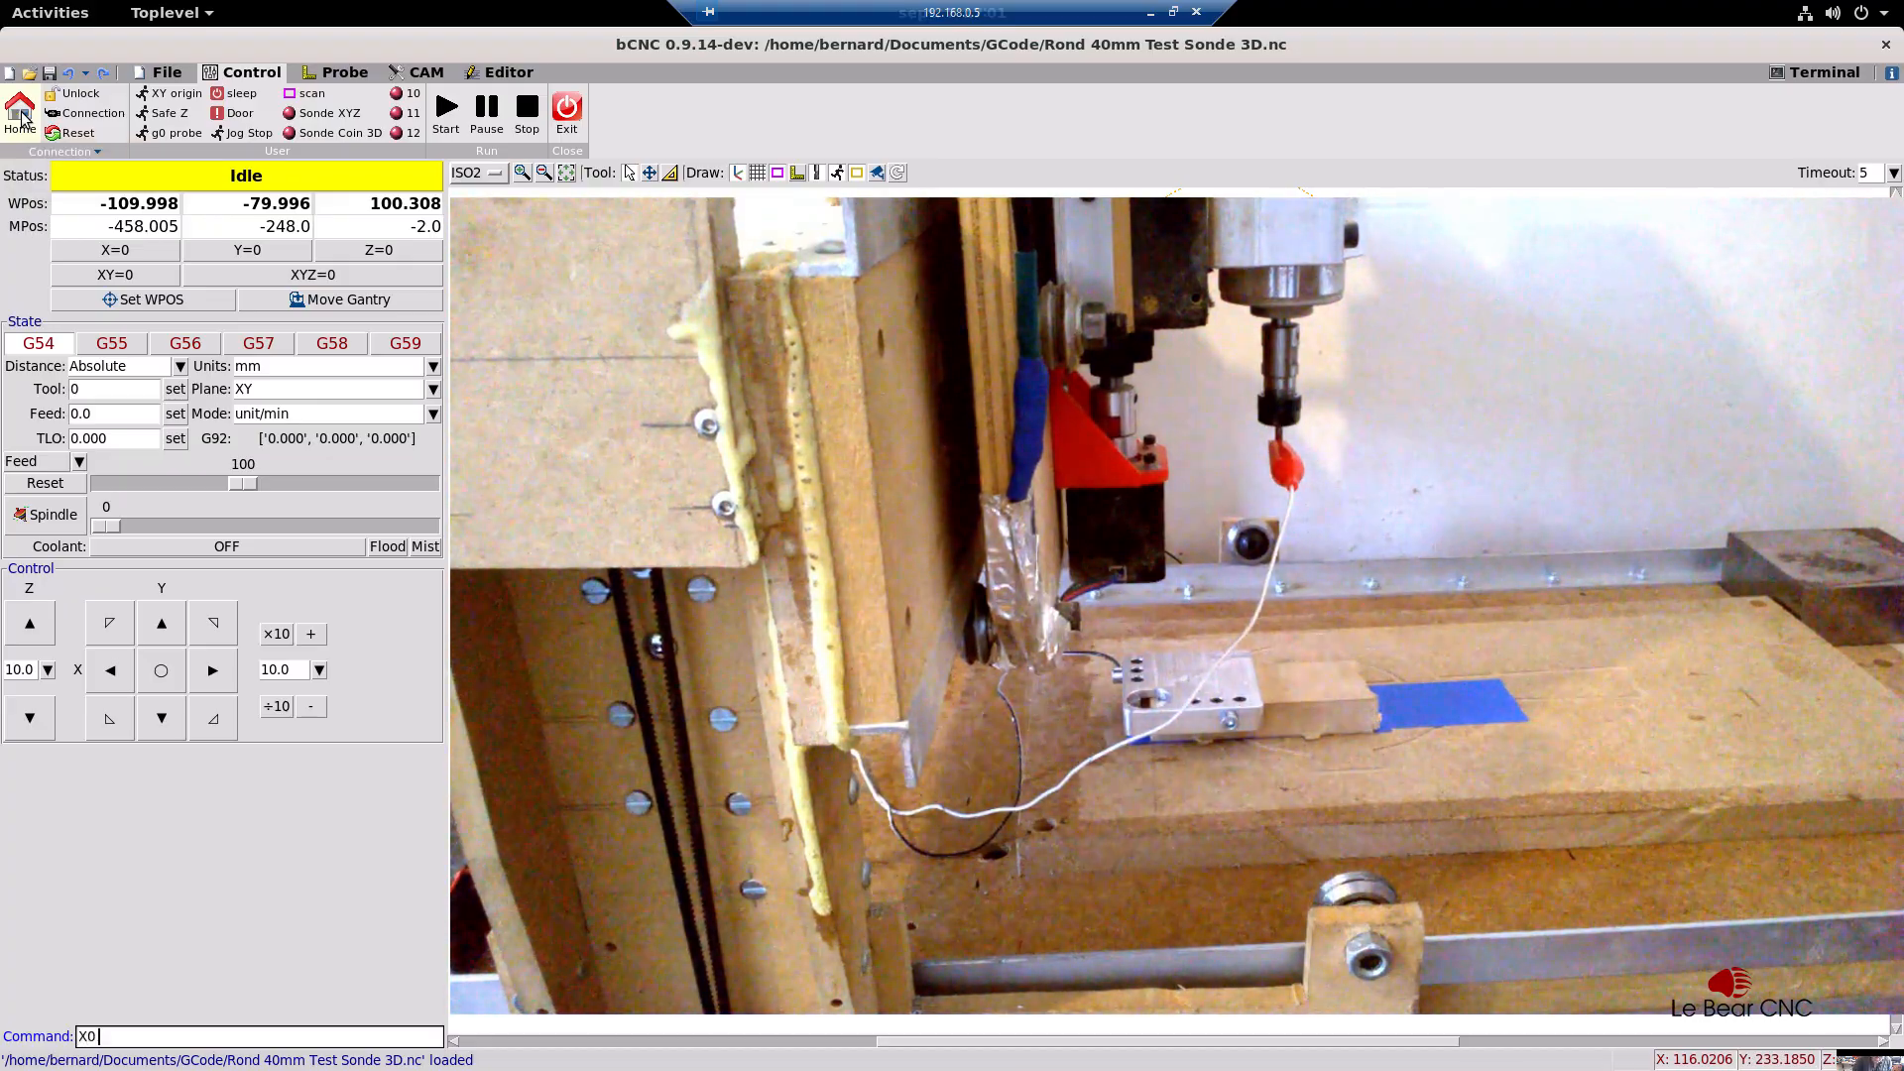
text( Y0)
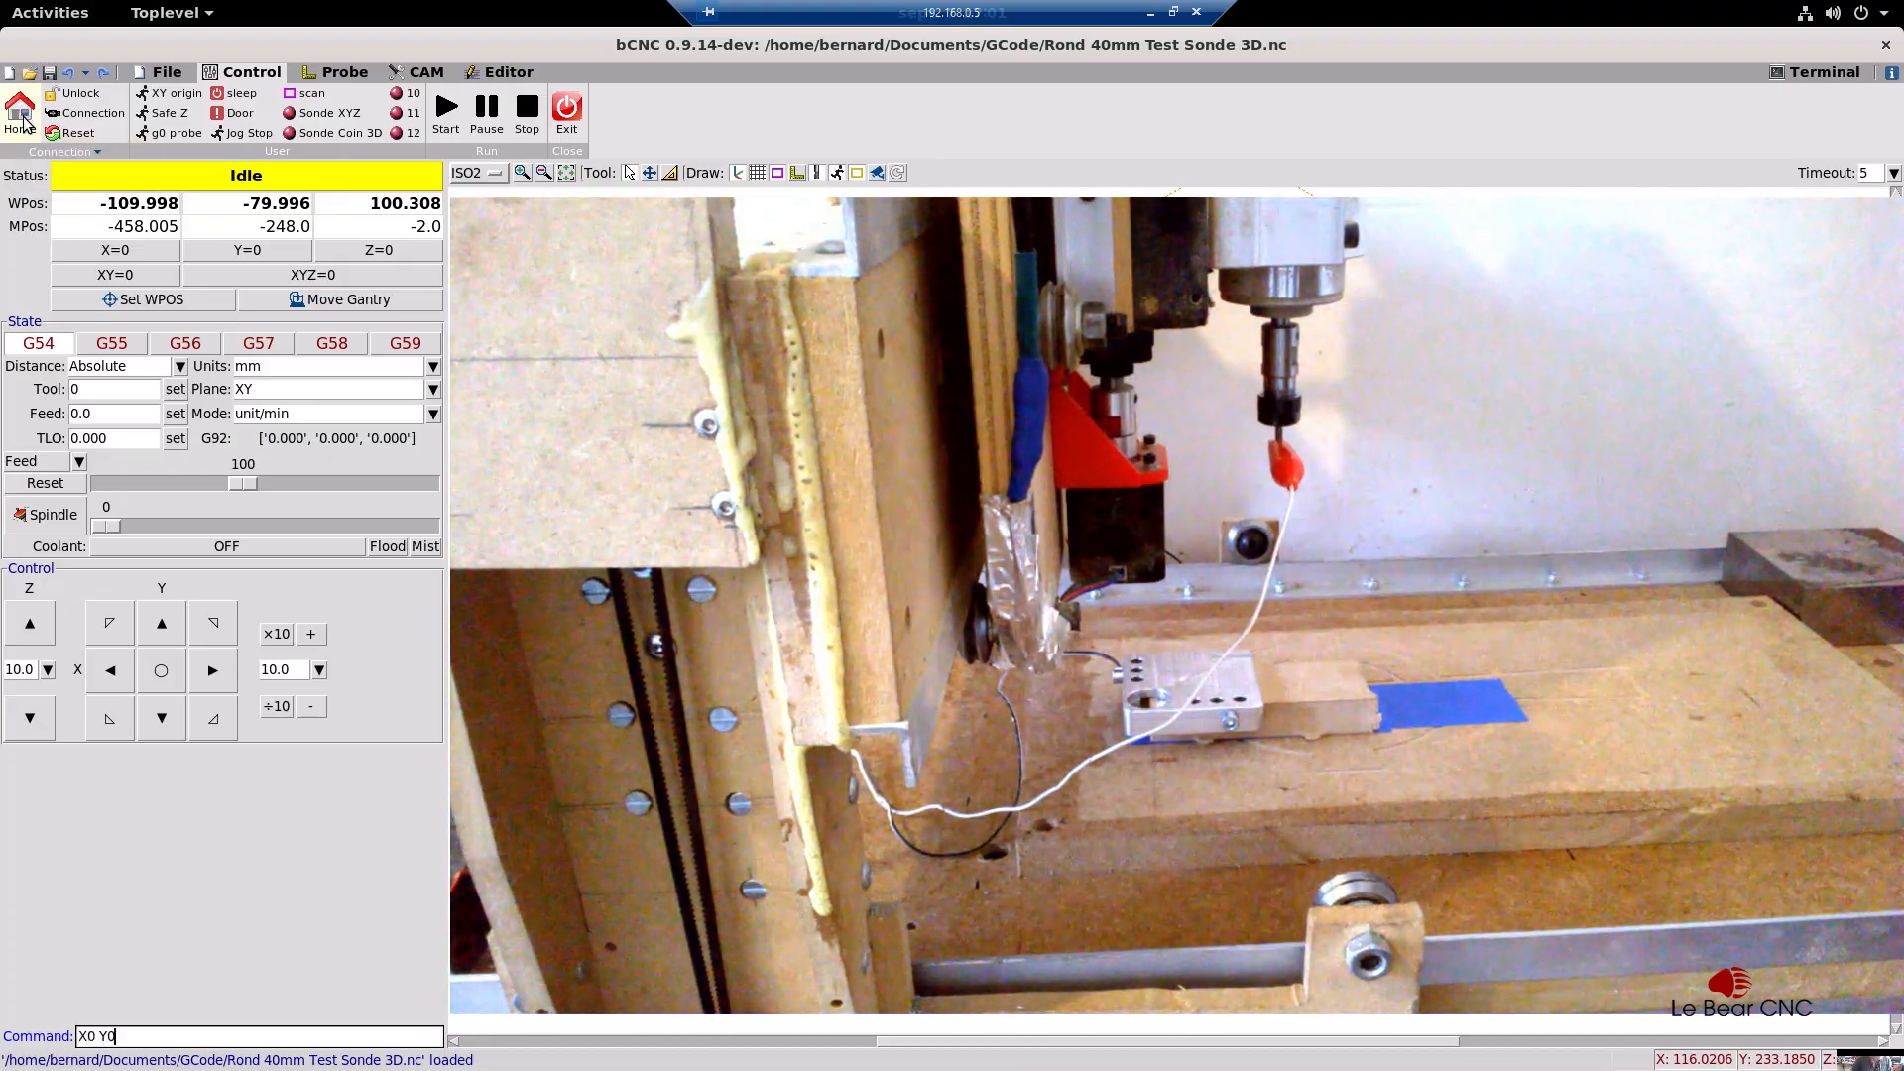
key(Return)
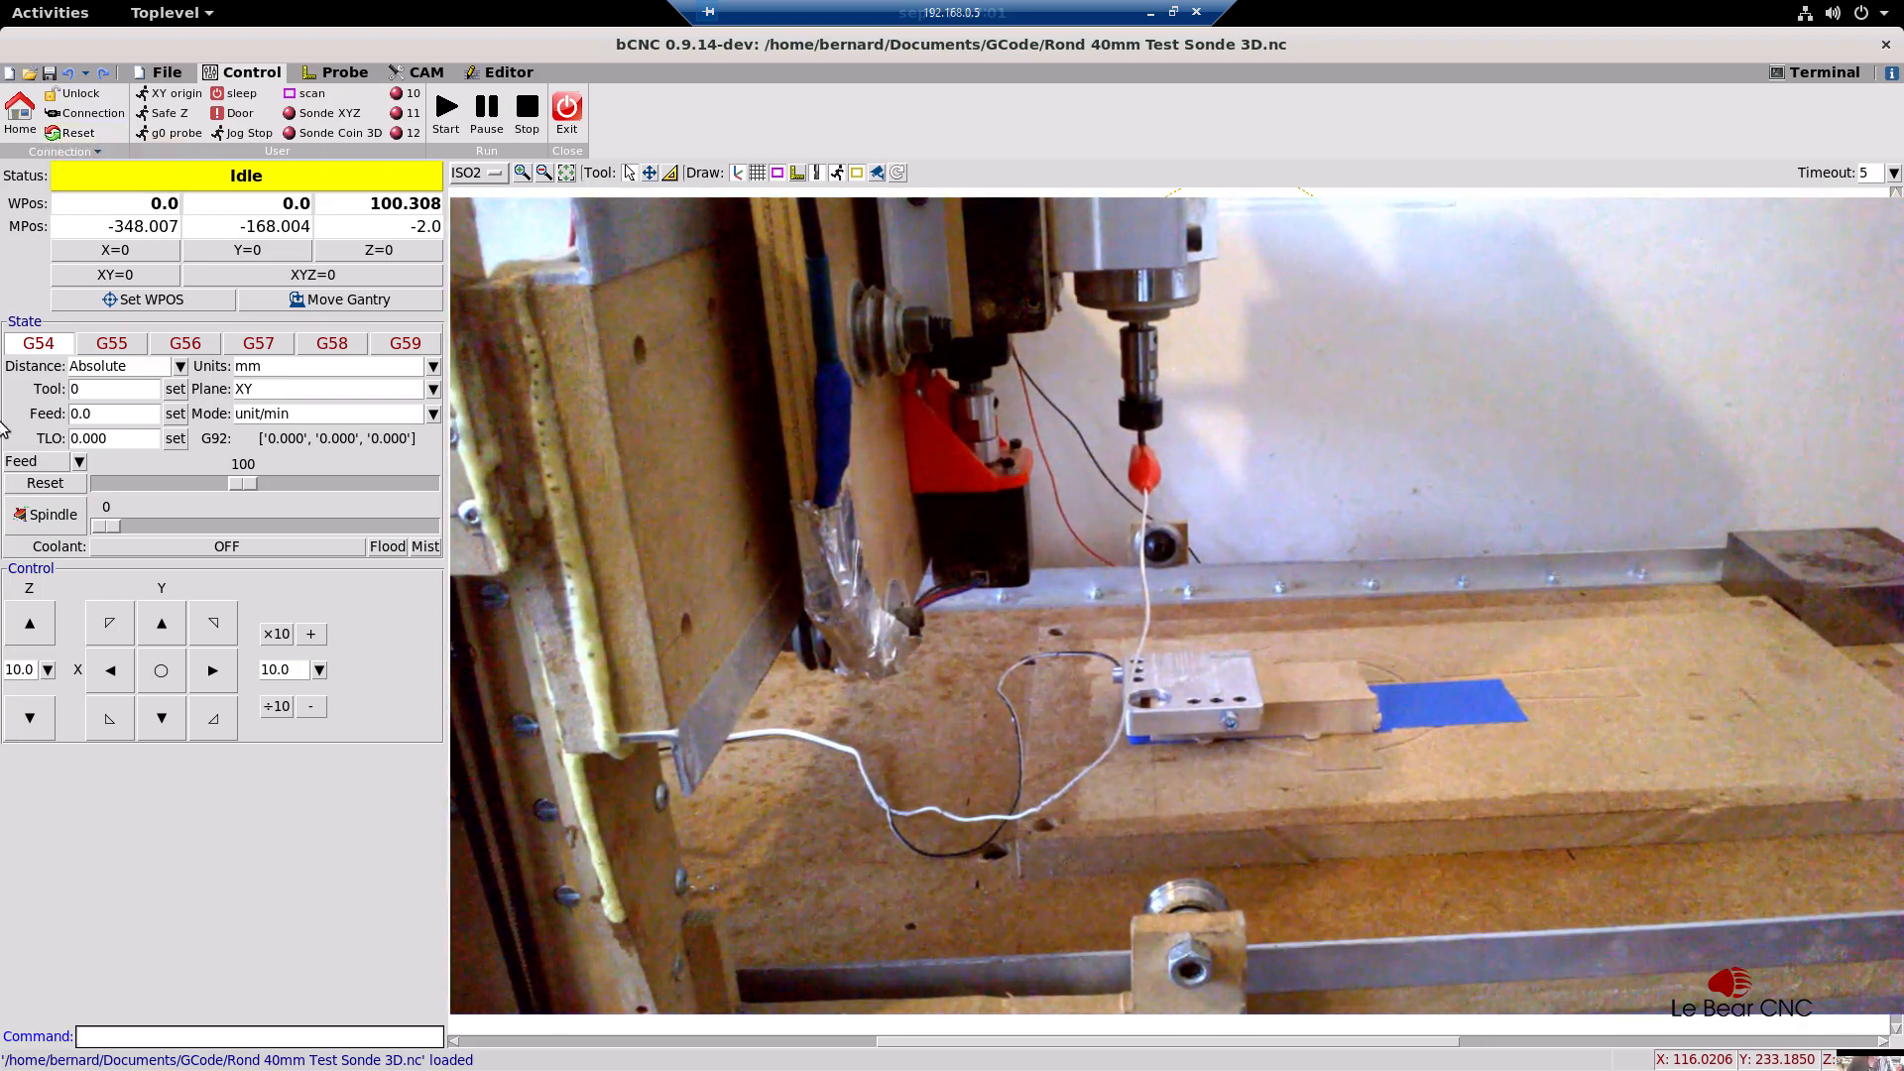
Step: Jog the machine 50 mm in the negative X direction, followed by a further 10 mm the same way
click(319, 669)
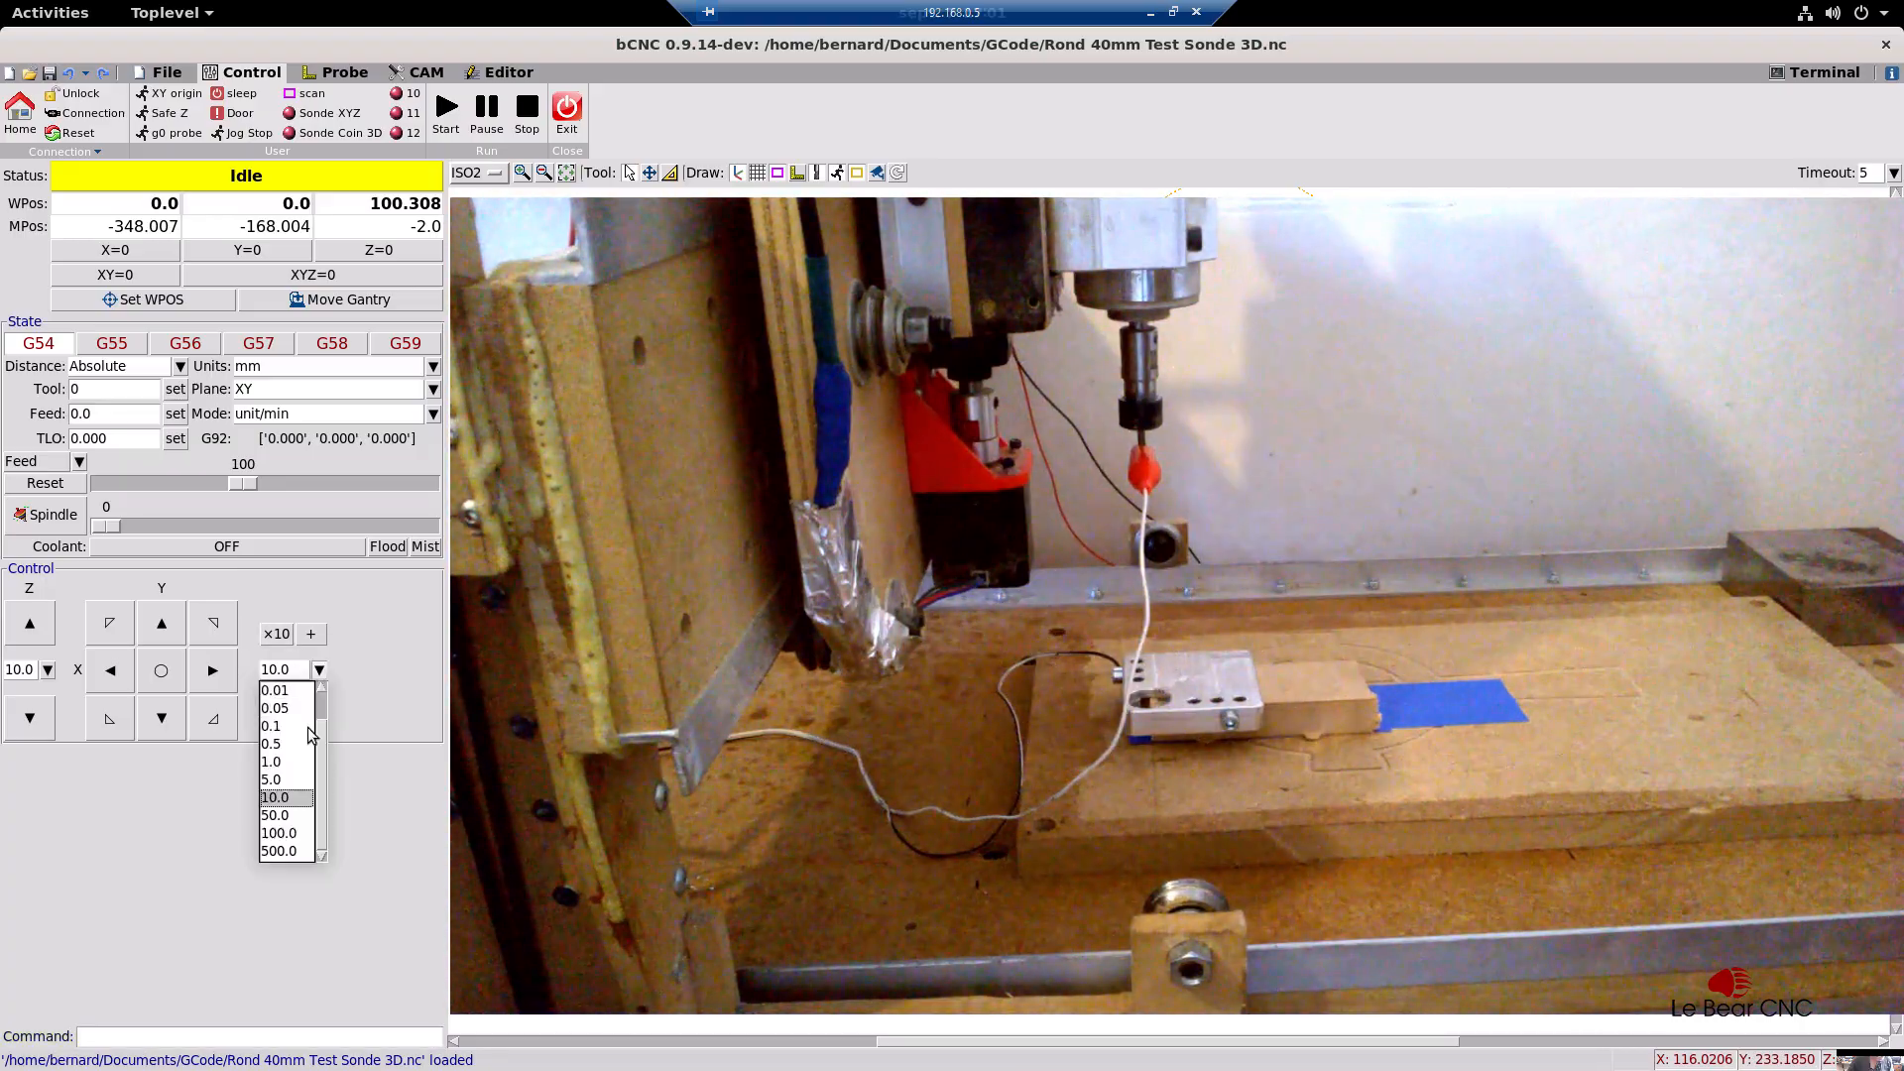
click(287, 815)
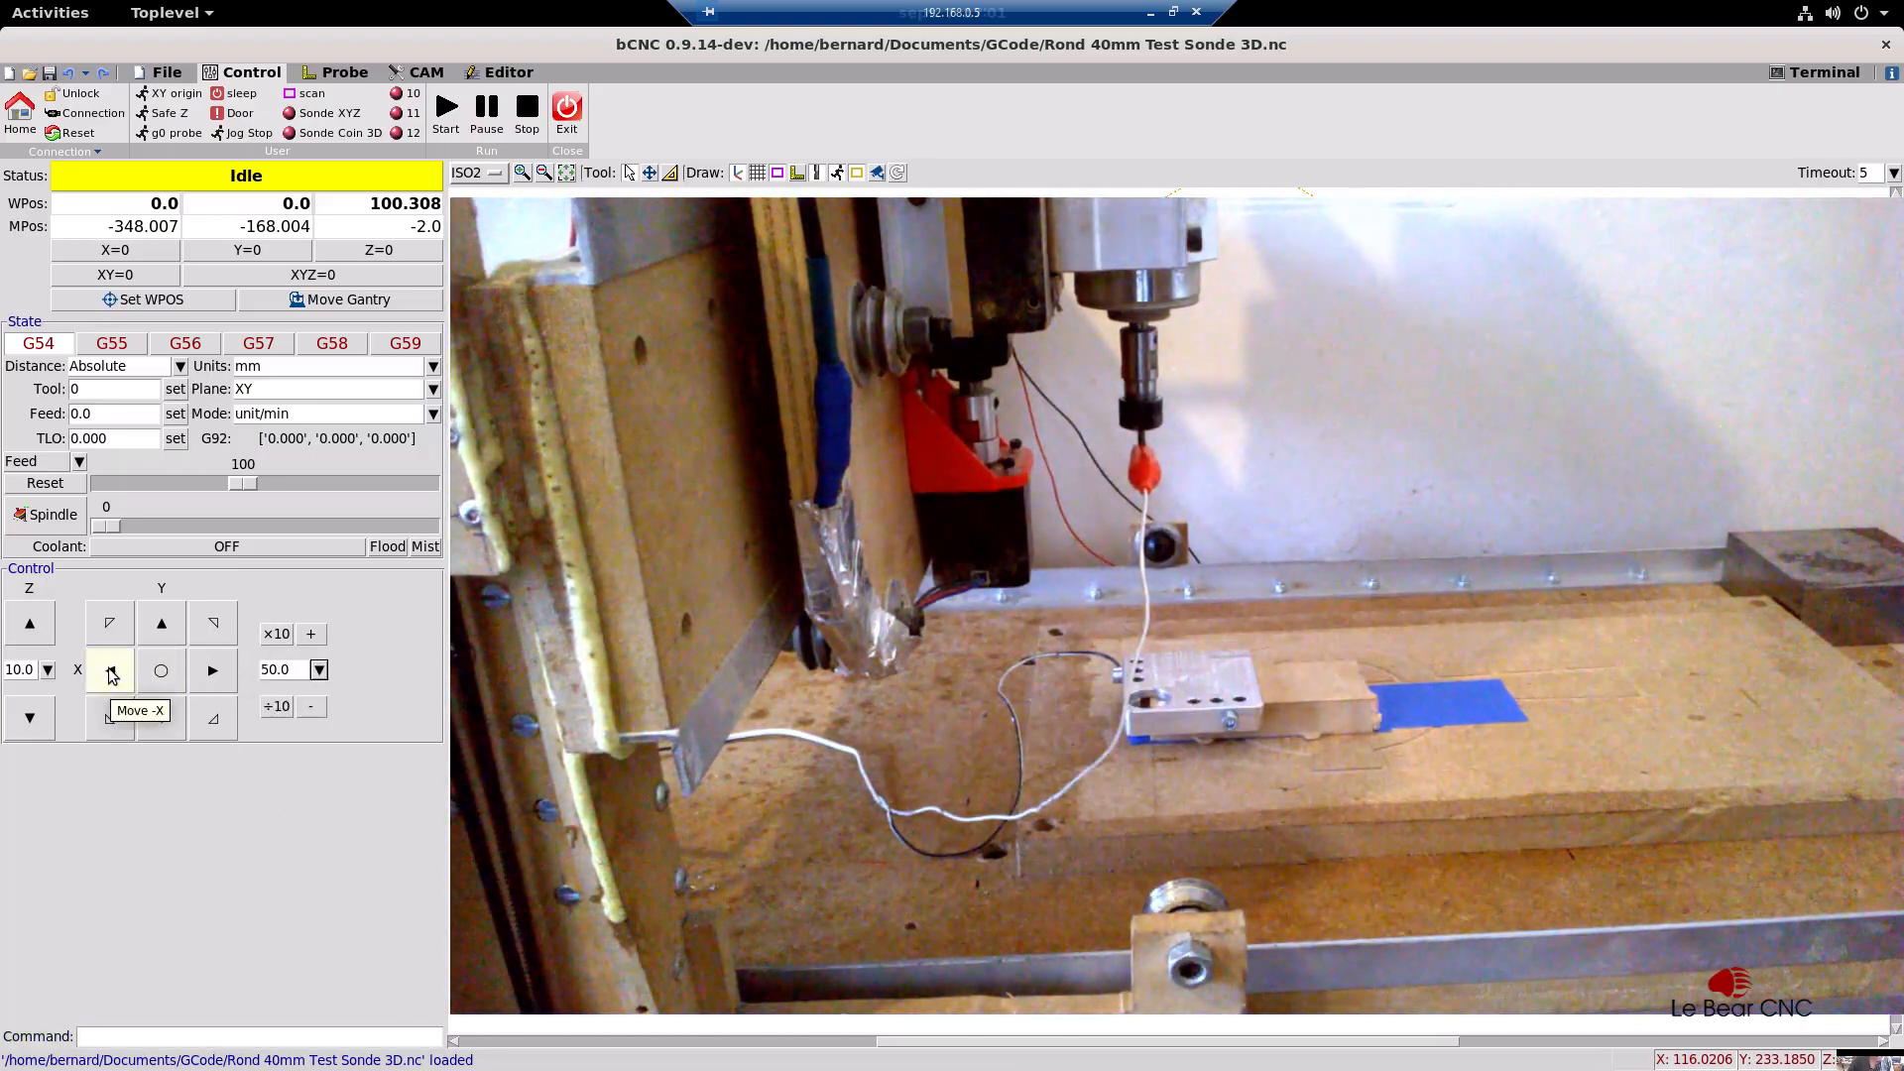
click(111, 673)
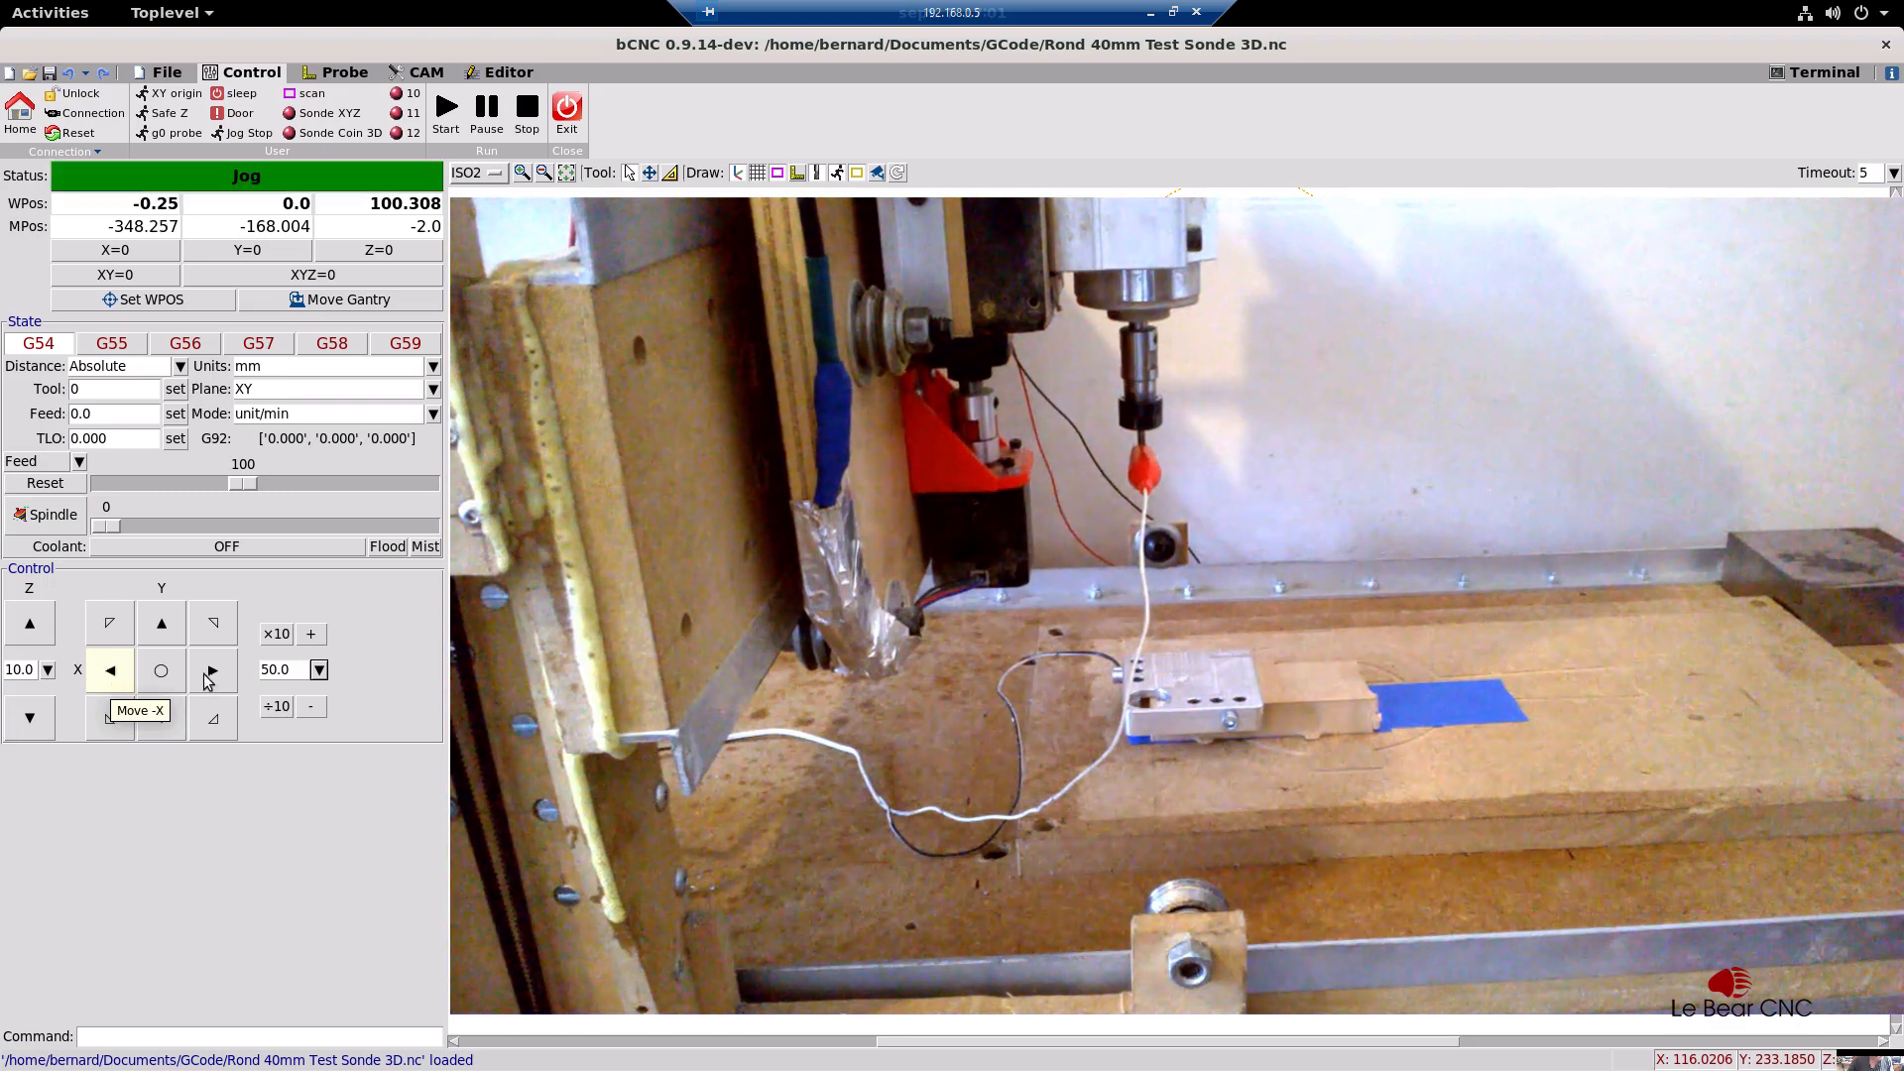
click(319, 670)
click(278, 797)
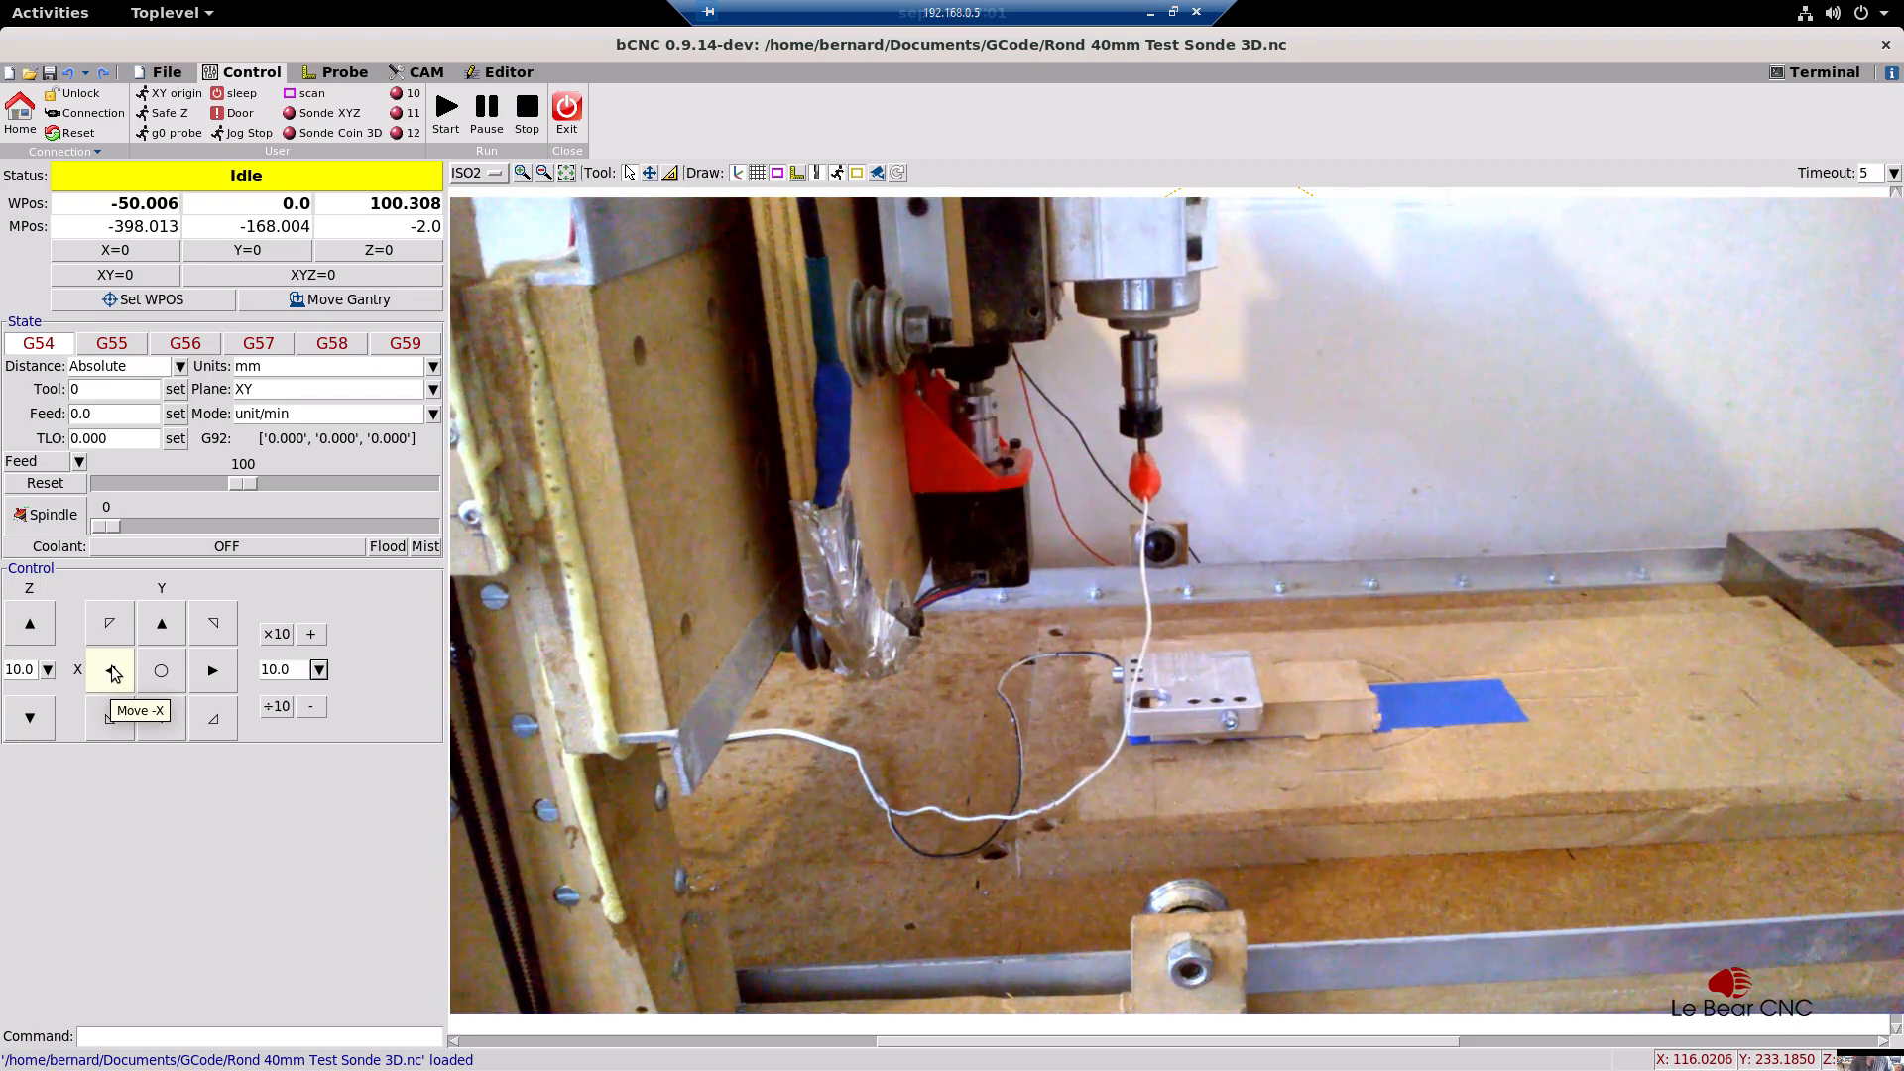
click(112, 672)
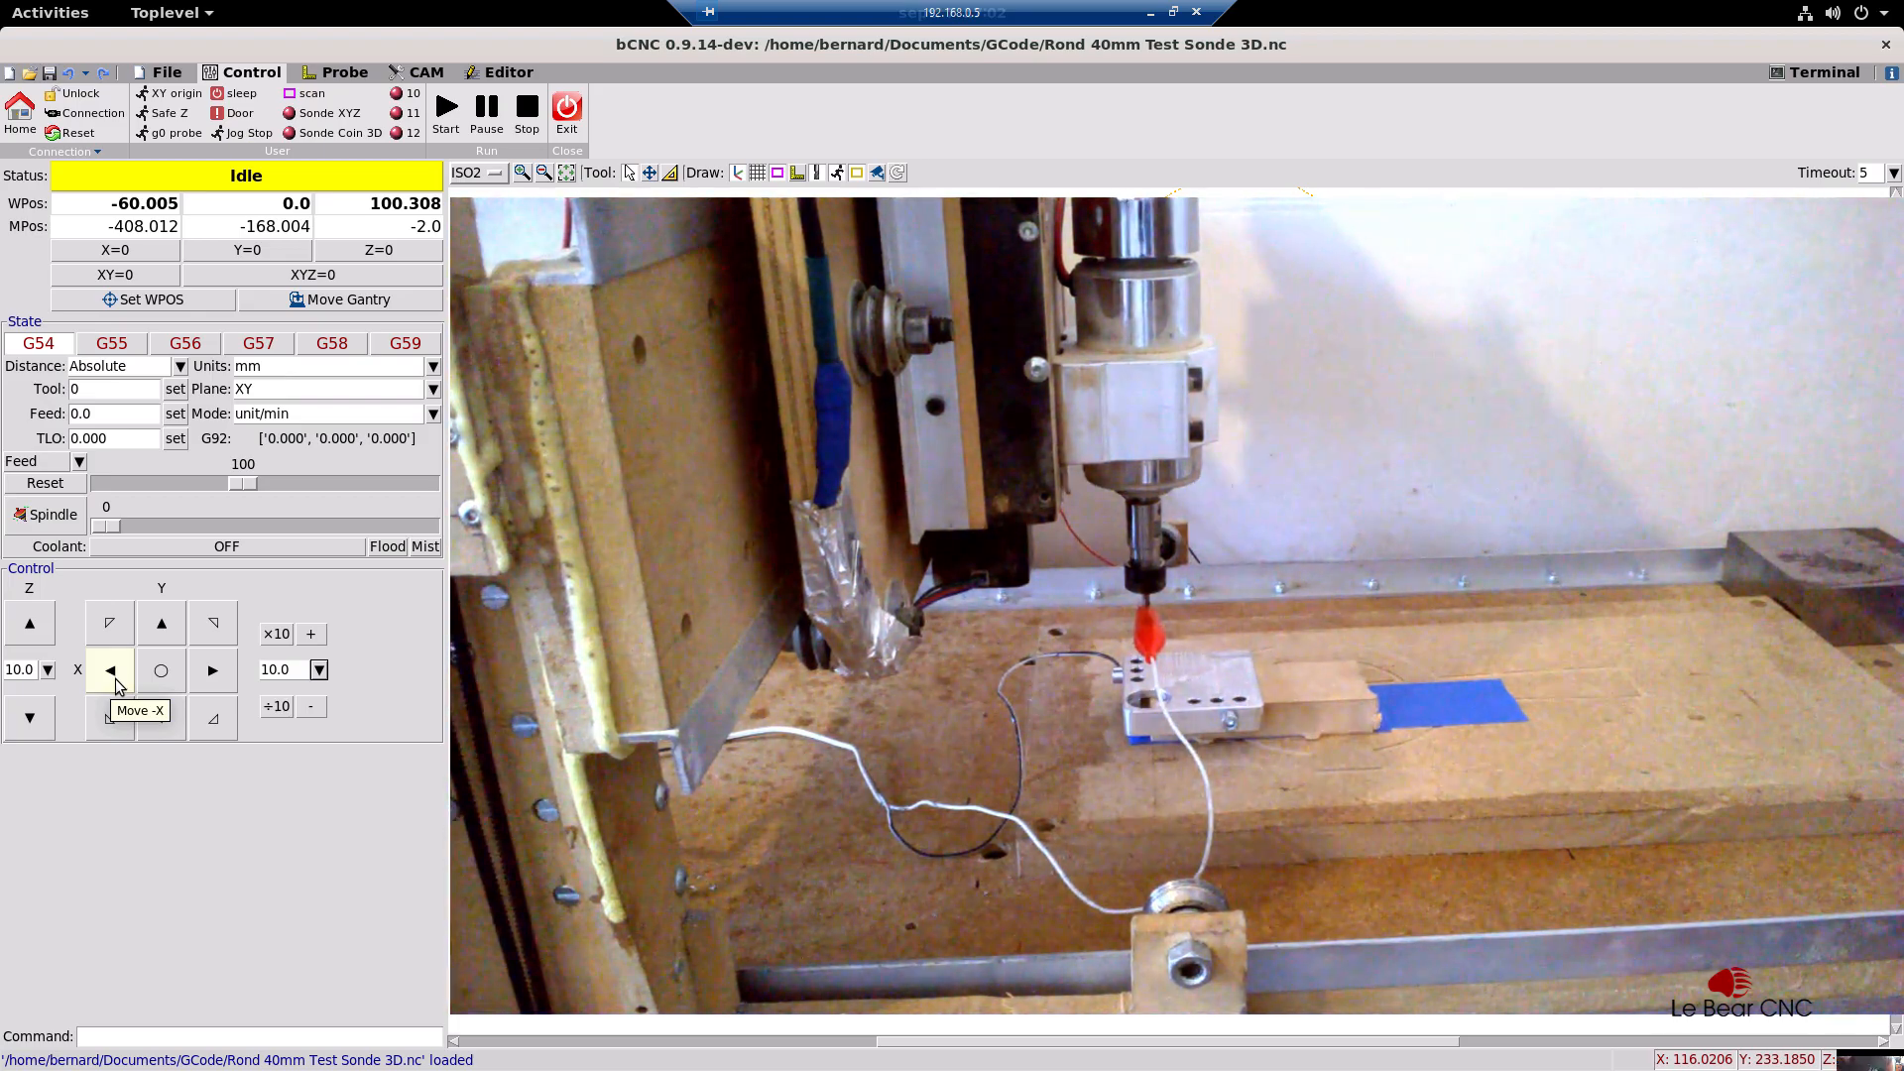
Step: Lower the spindle in 25 mm steps to about Z 25 and jog the machine 10 mm in the positive X direction
click(48, 670)
click(19, 851)
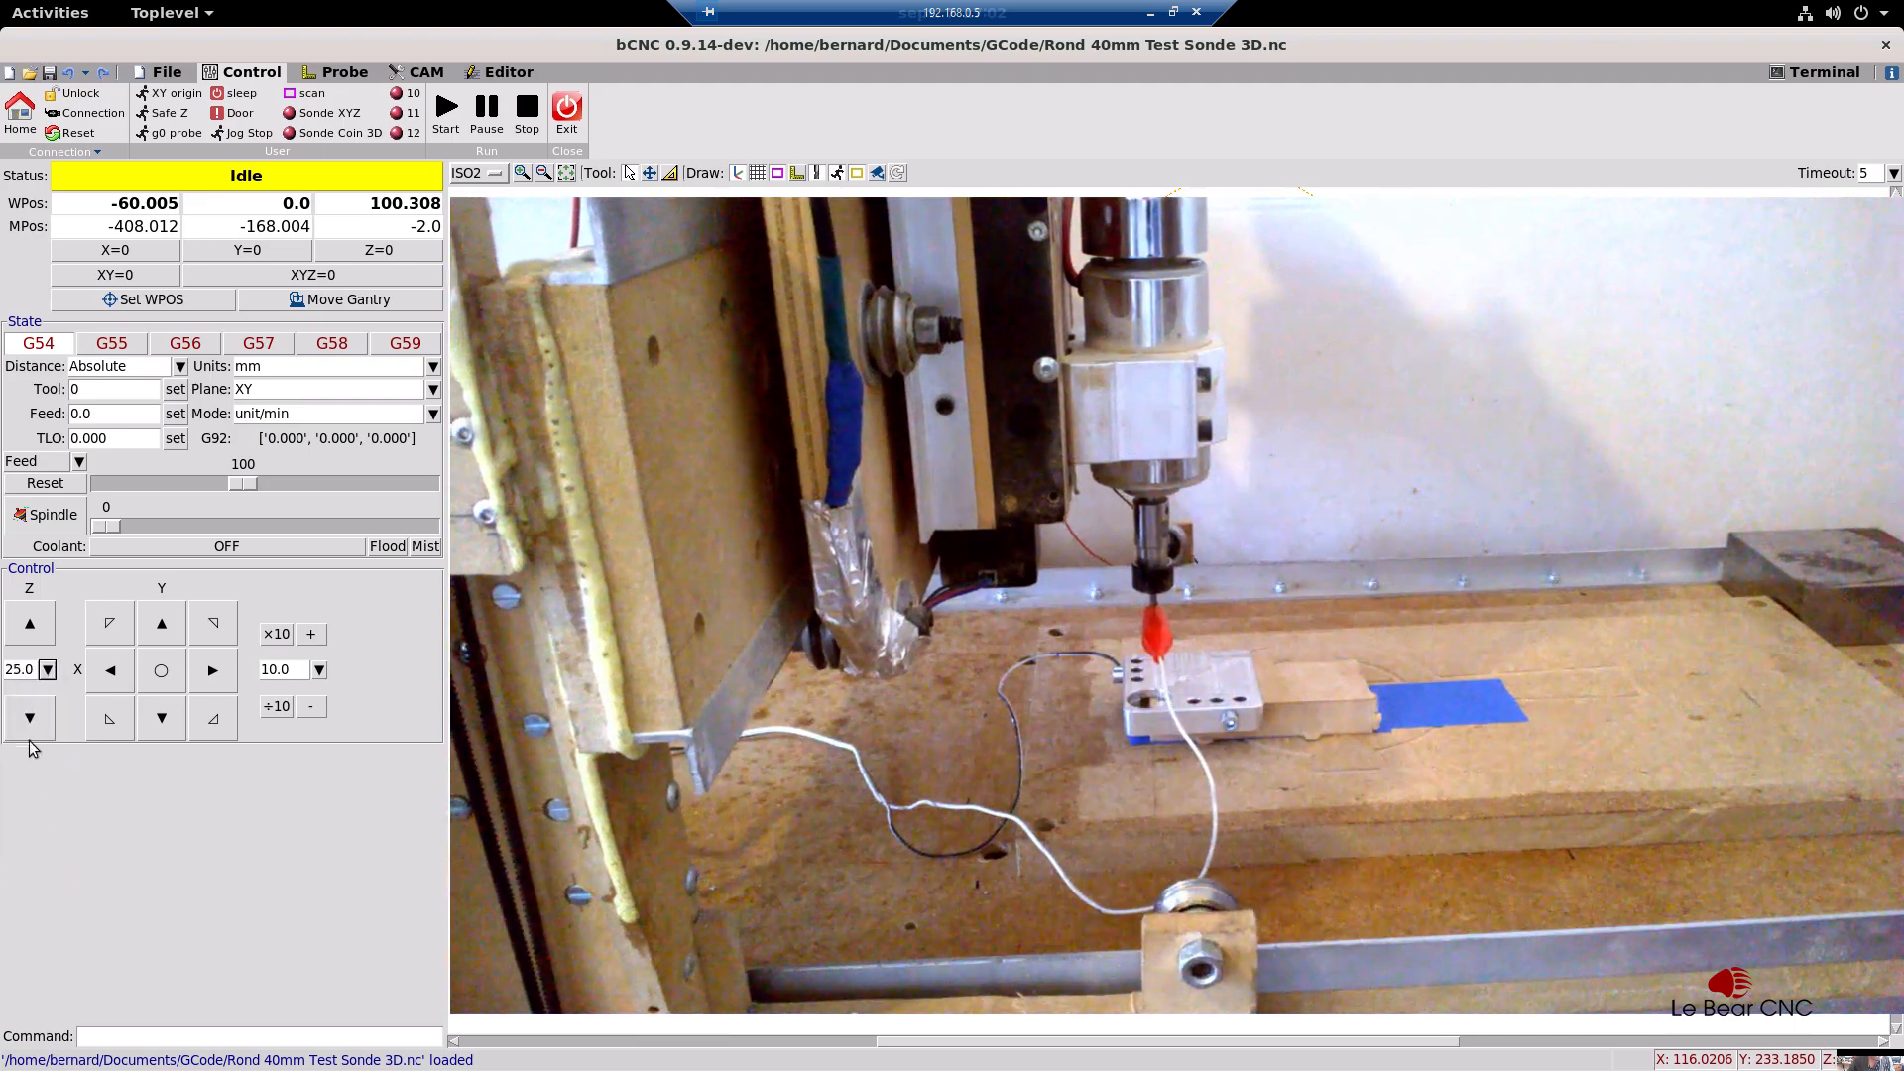
click(29, 720)
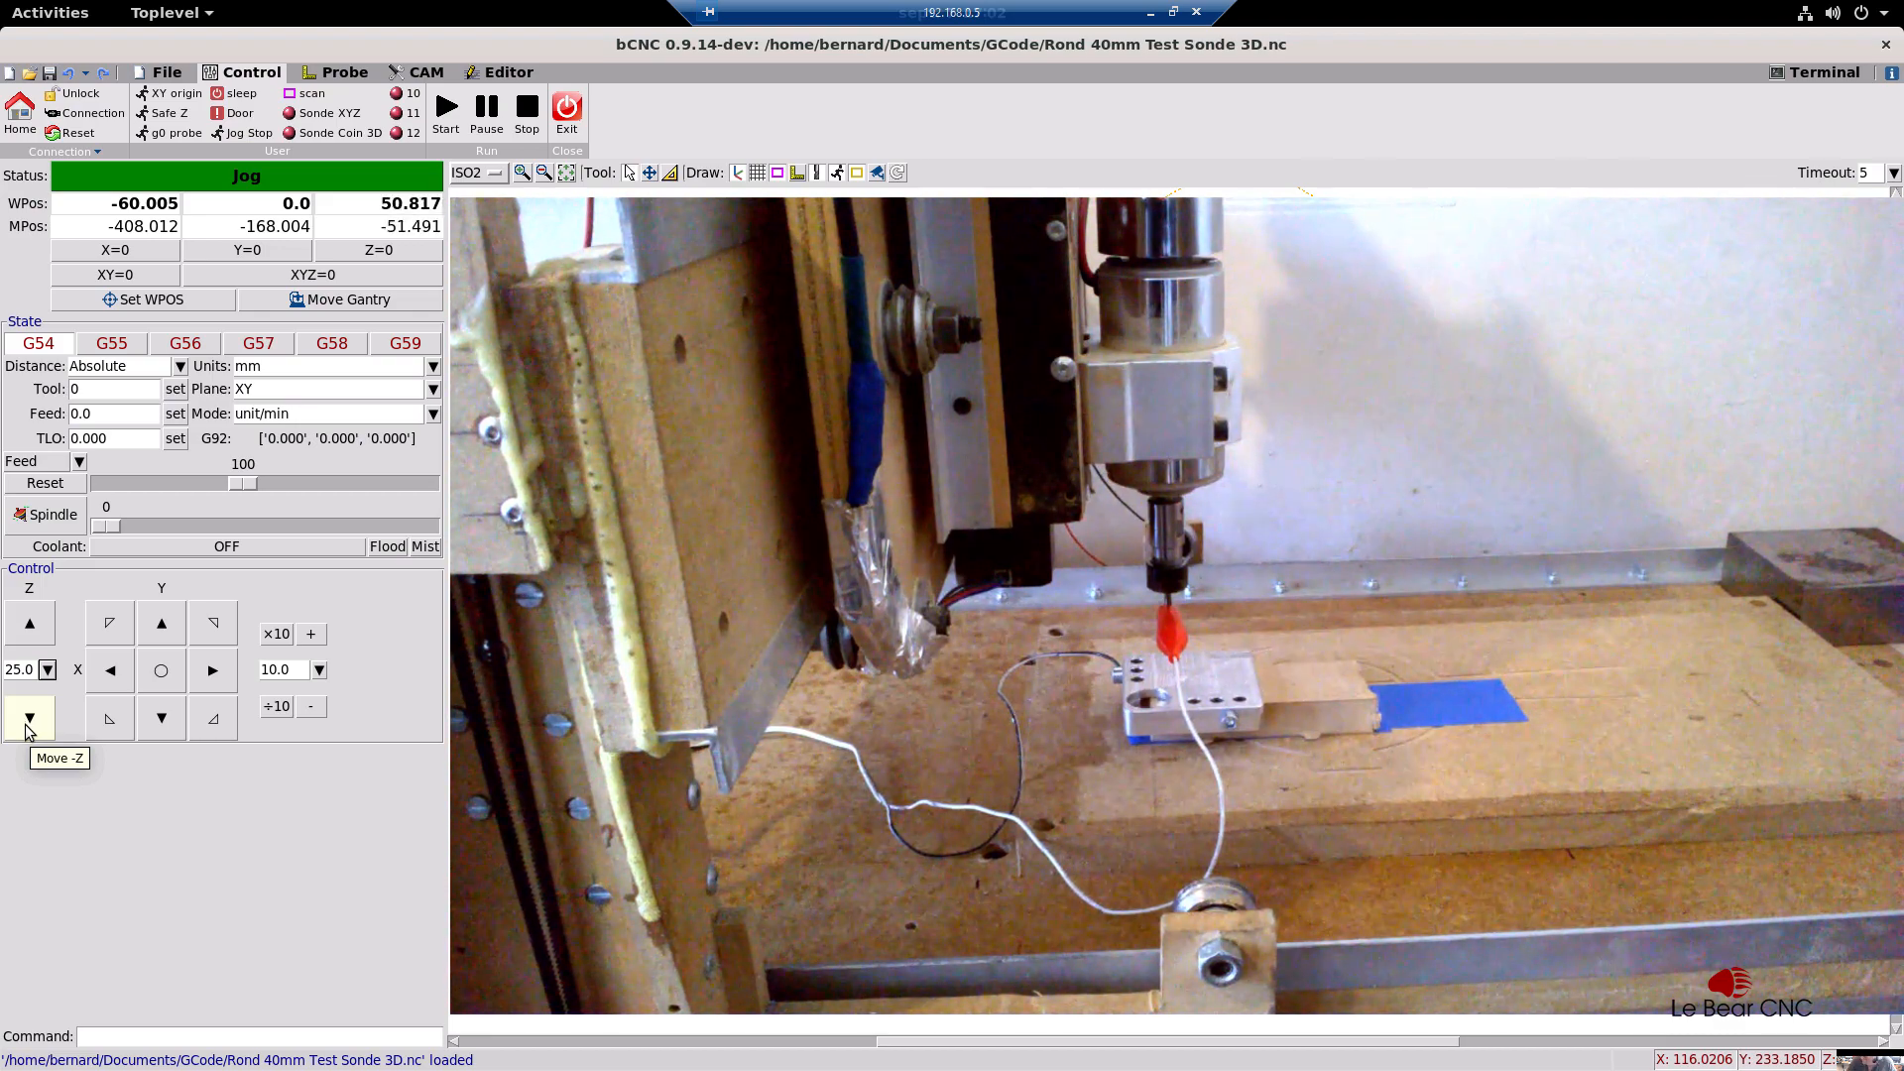
click(28, 731)
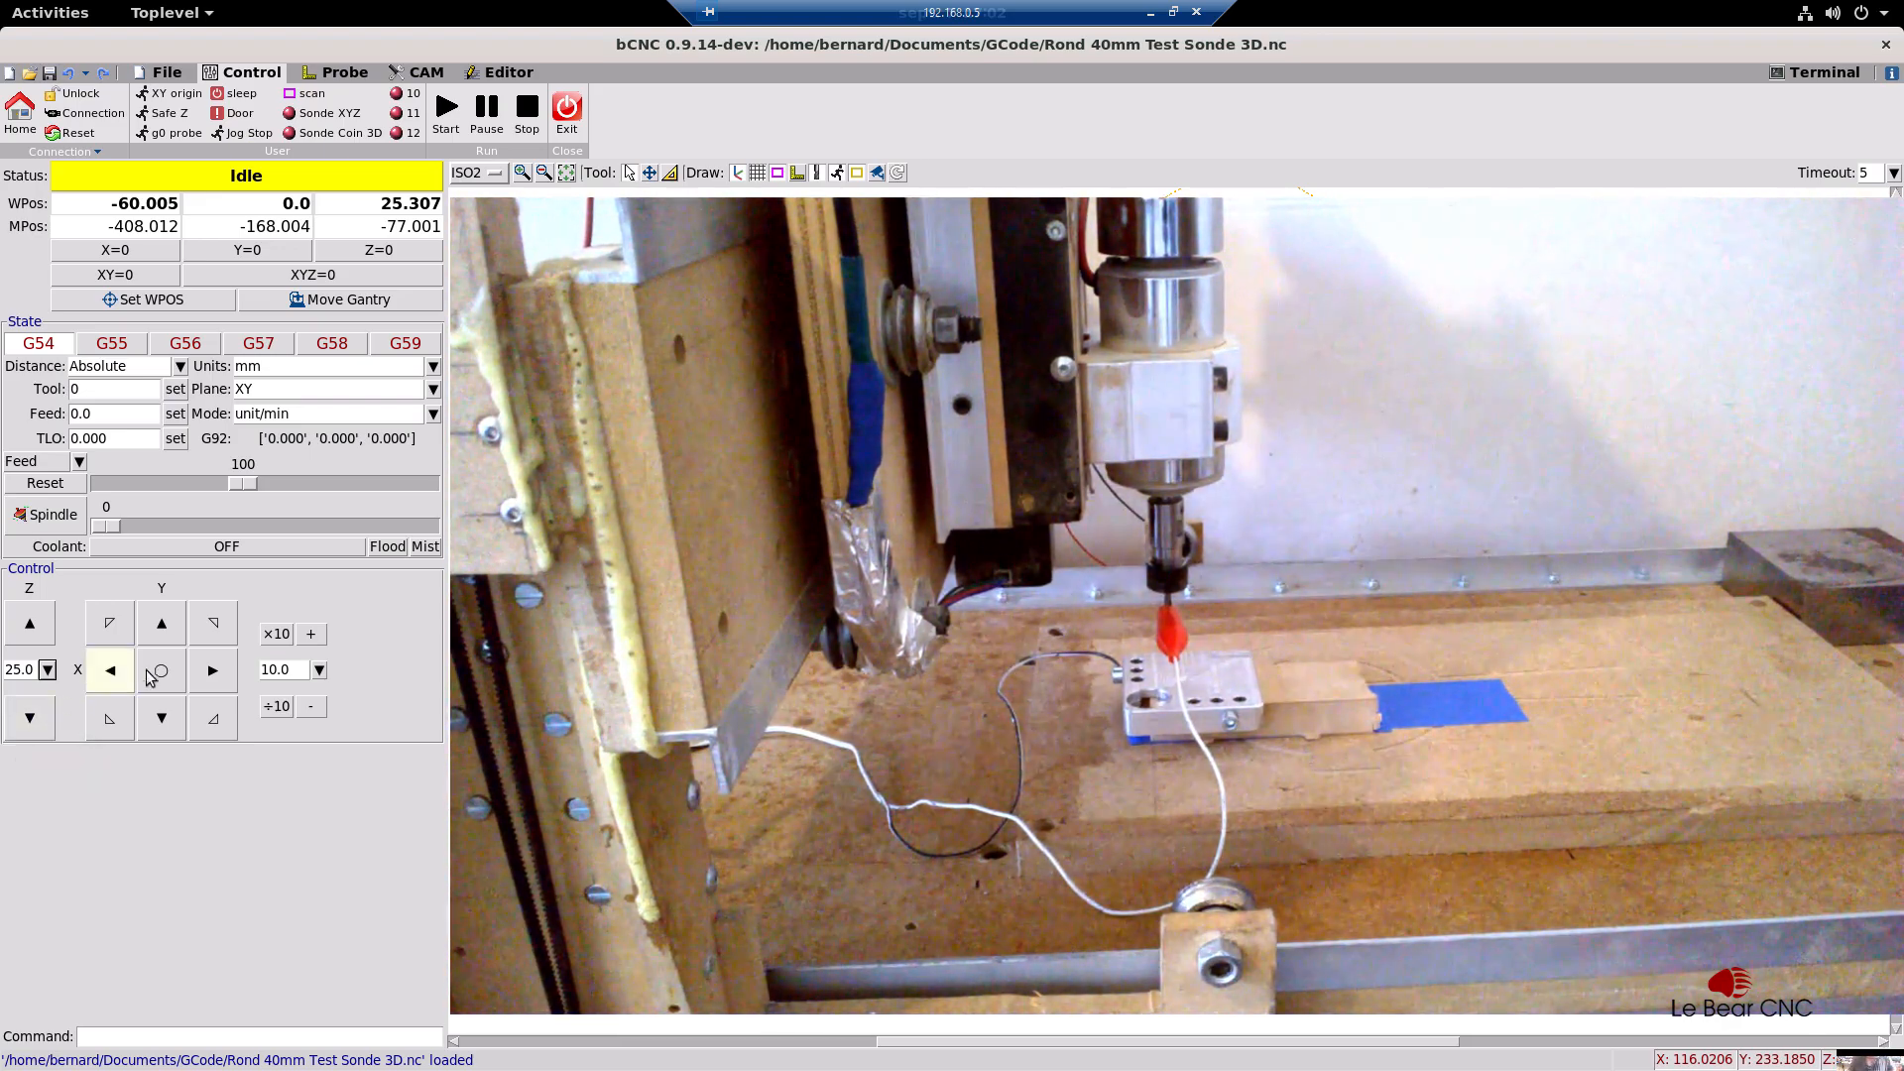
click(211, 671)
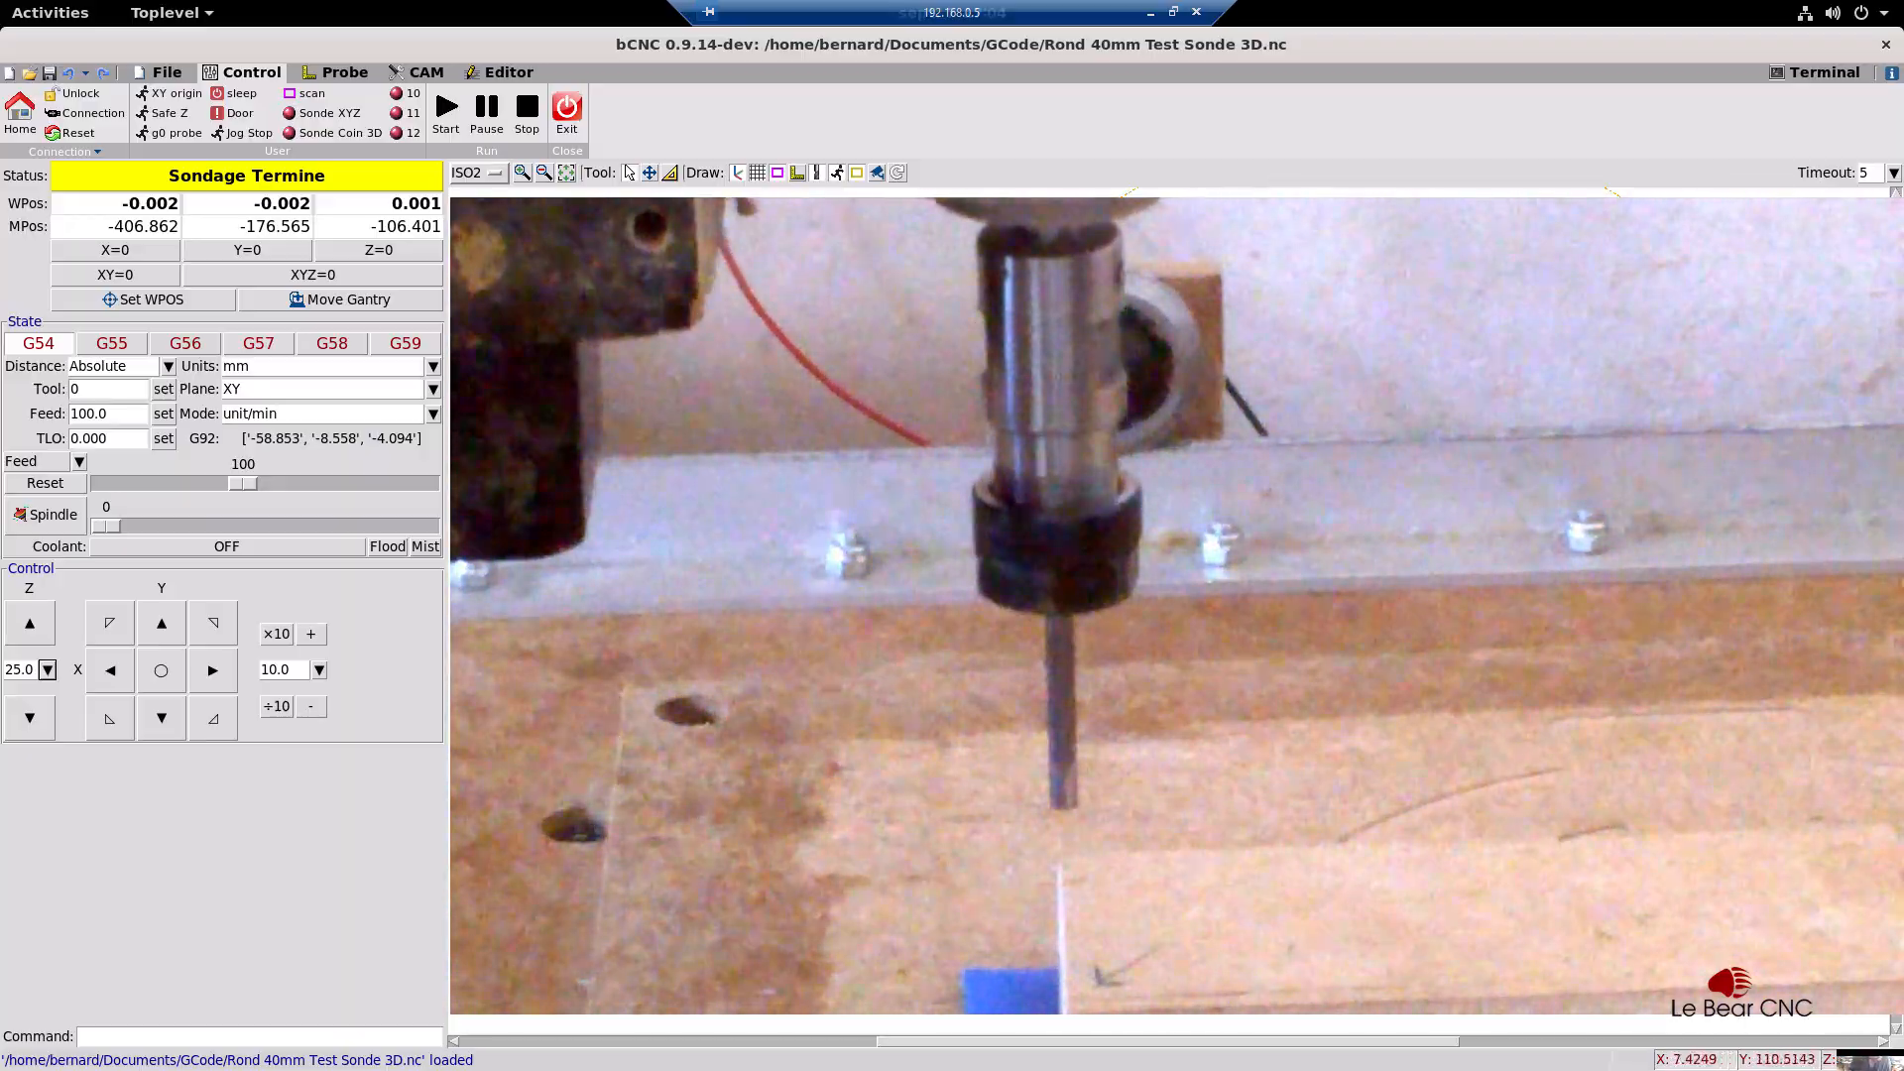
Step: Raise the spindle 25 mm and home the machine before returning it to the XYZ work origin
click(31, 626)
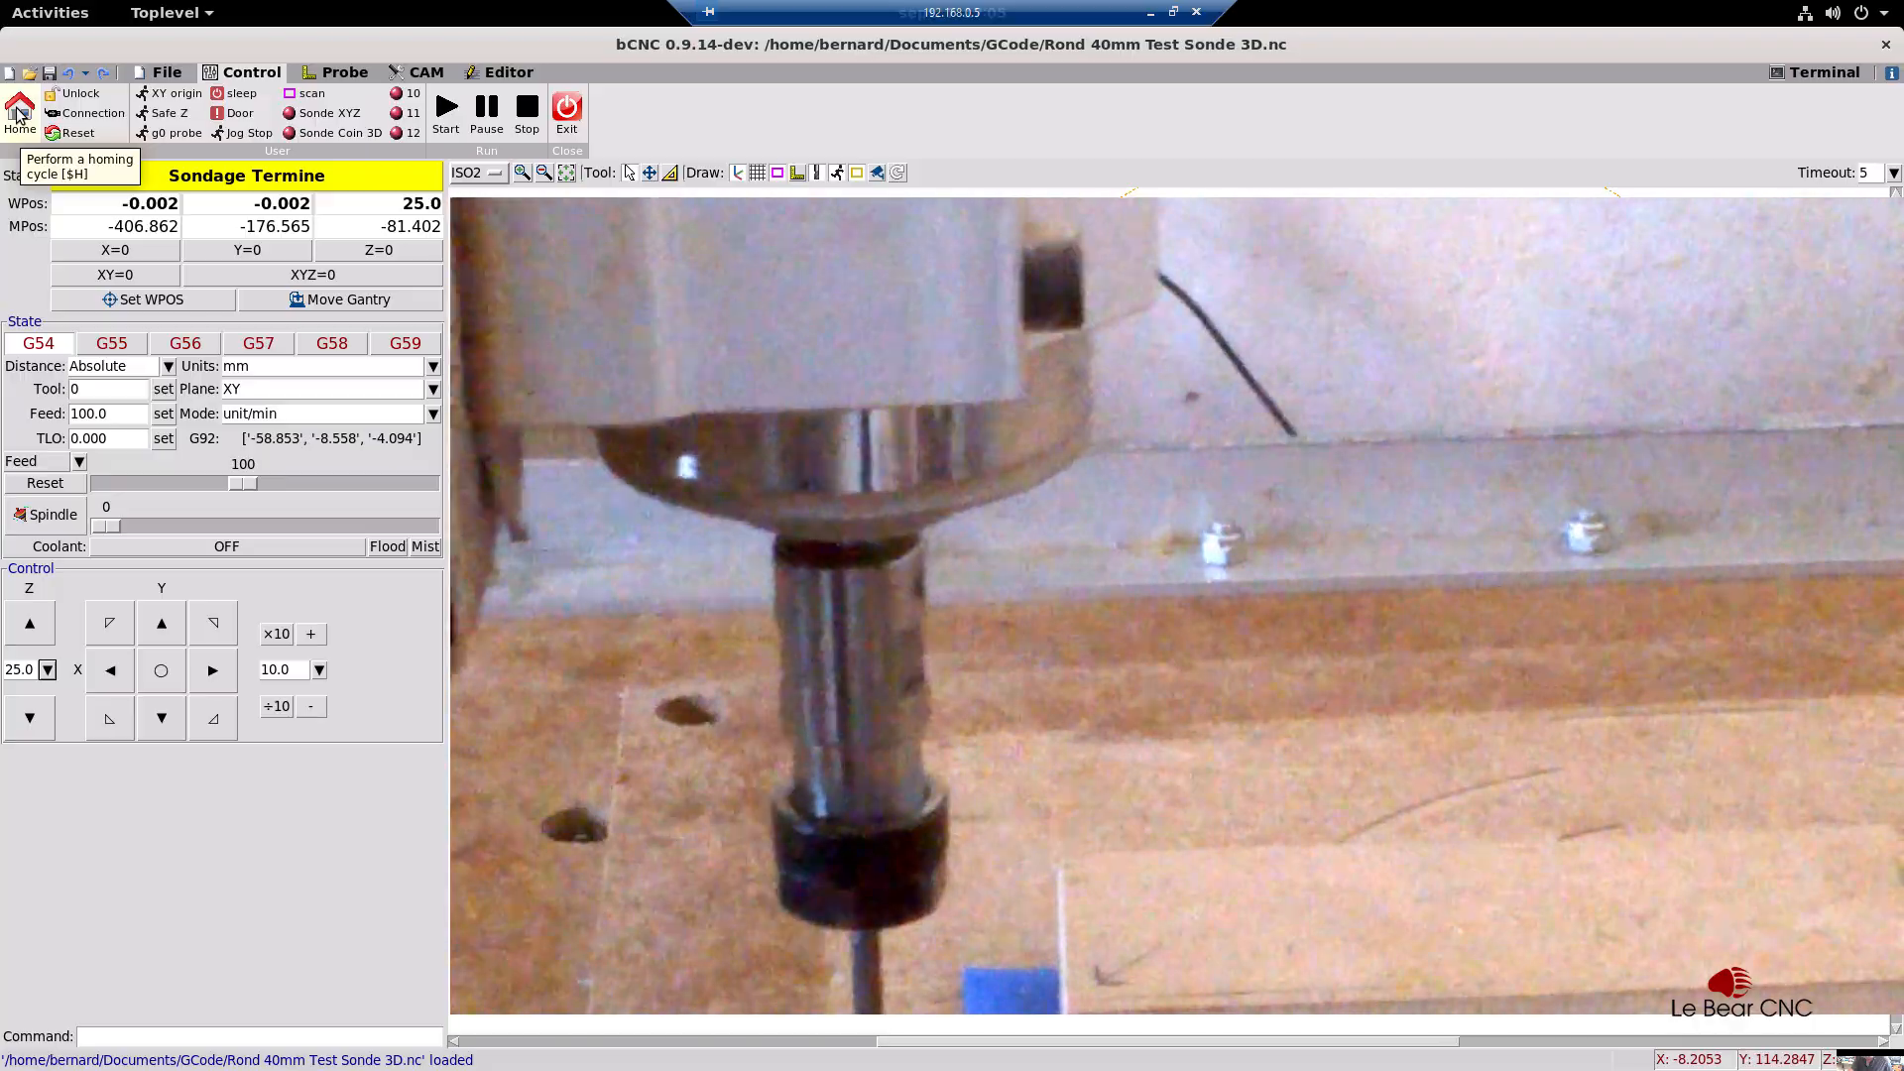
click(20, 111)
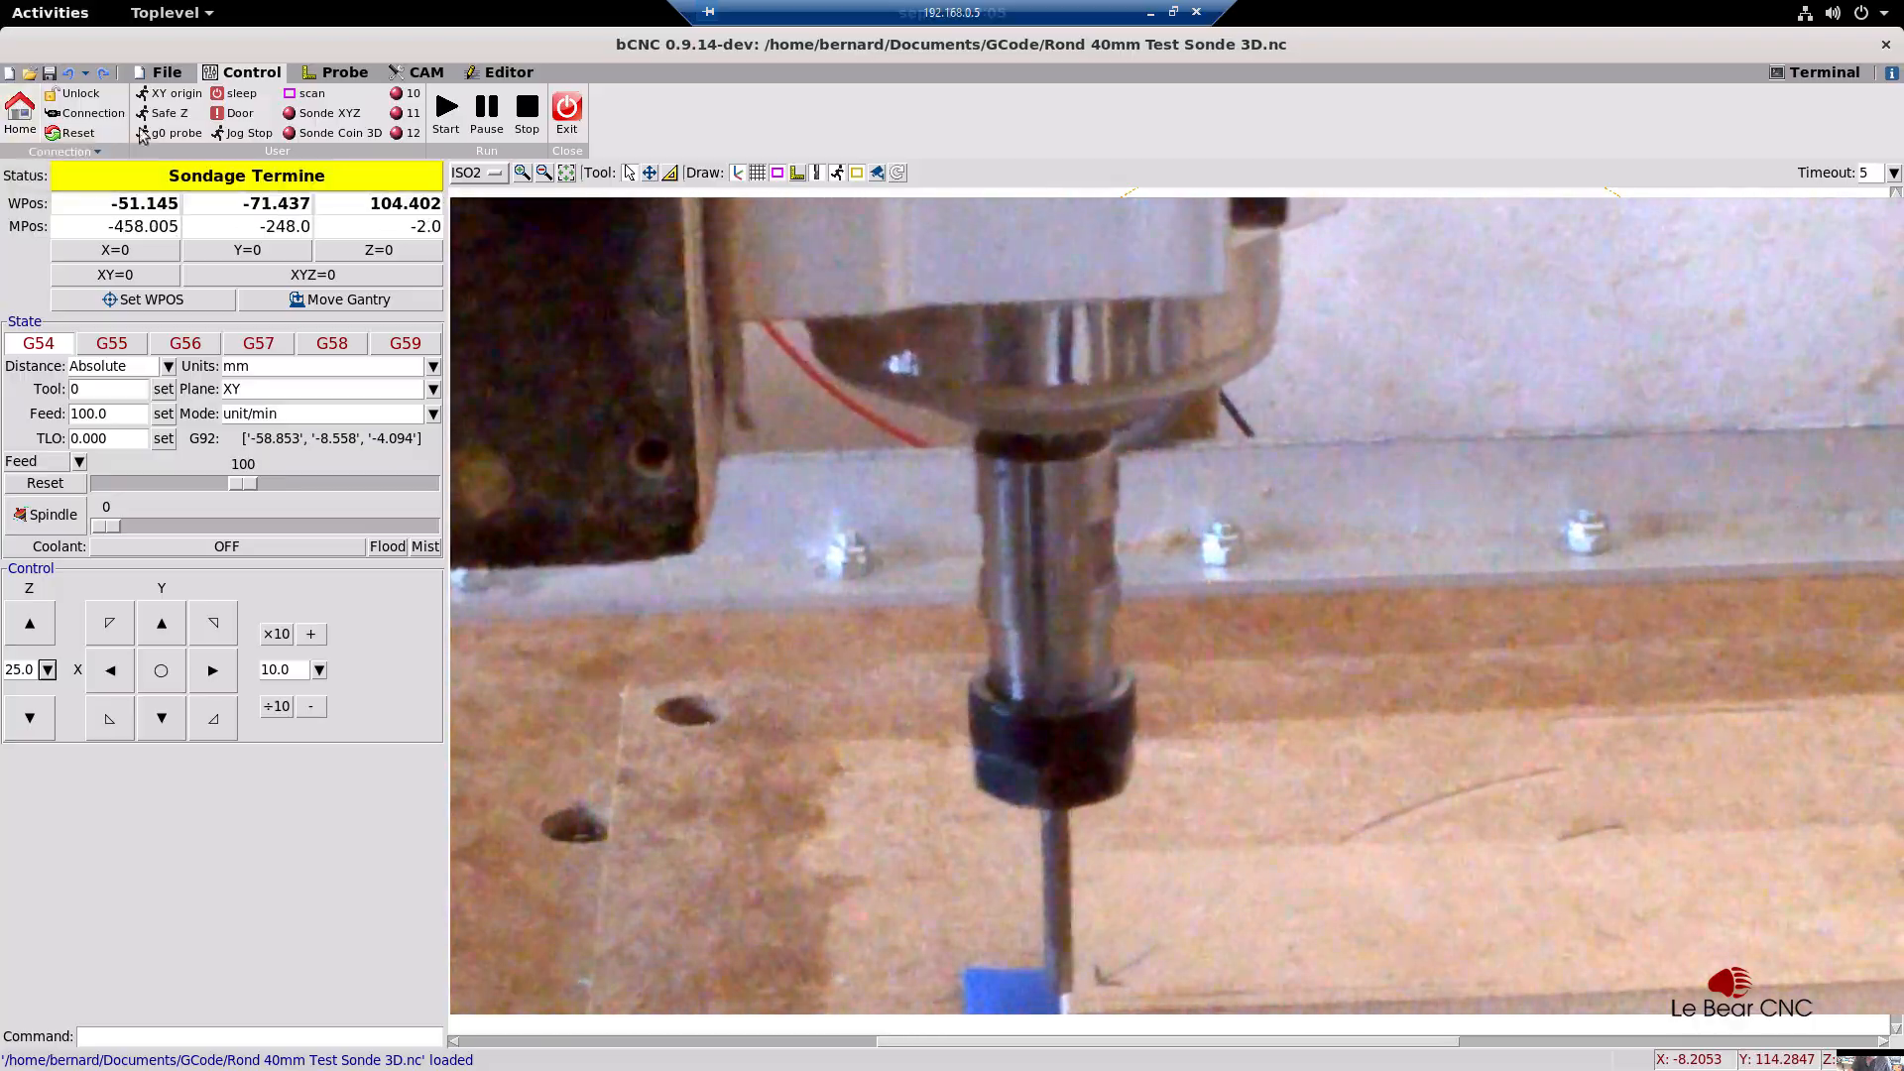
click(161, 672)
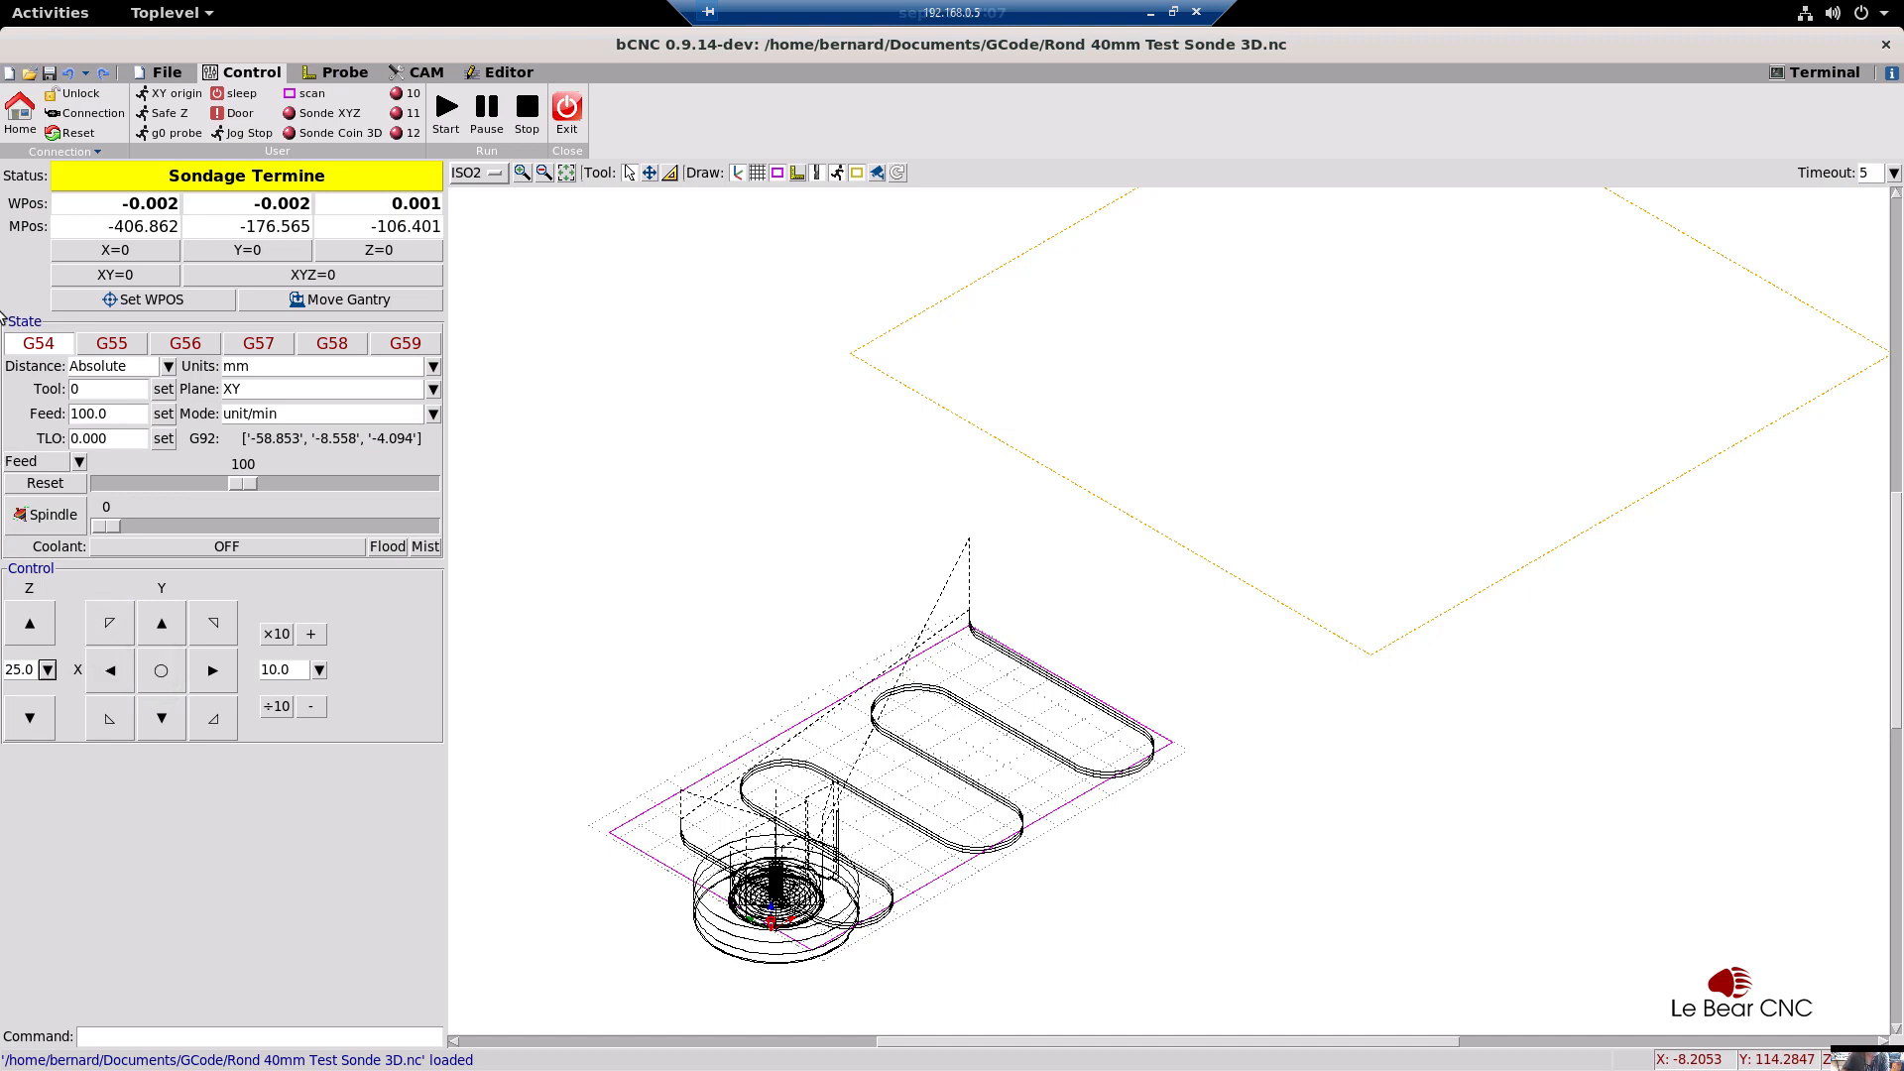
Step: Open the configuration of the Sonde XYZ user button and enlarge the dialog to examine its probing command
right_click(323, 117)
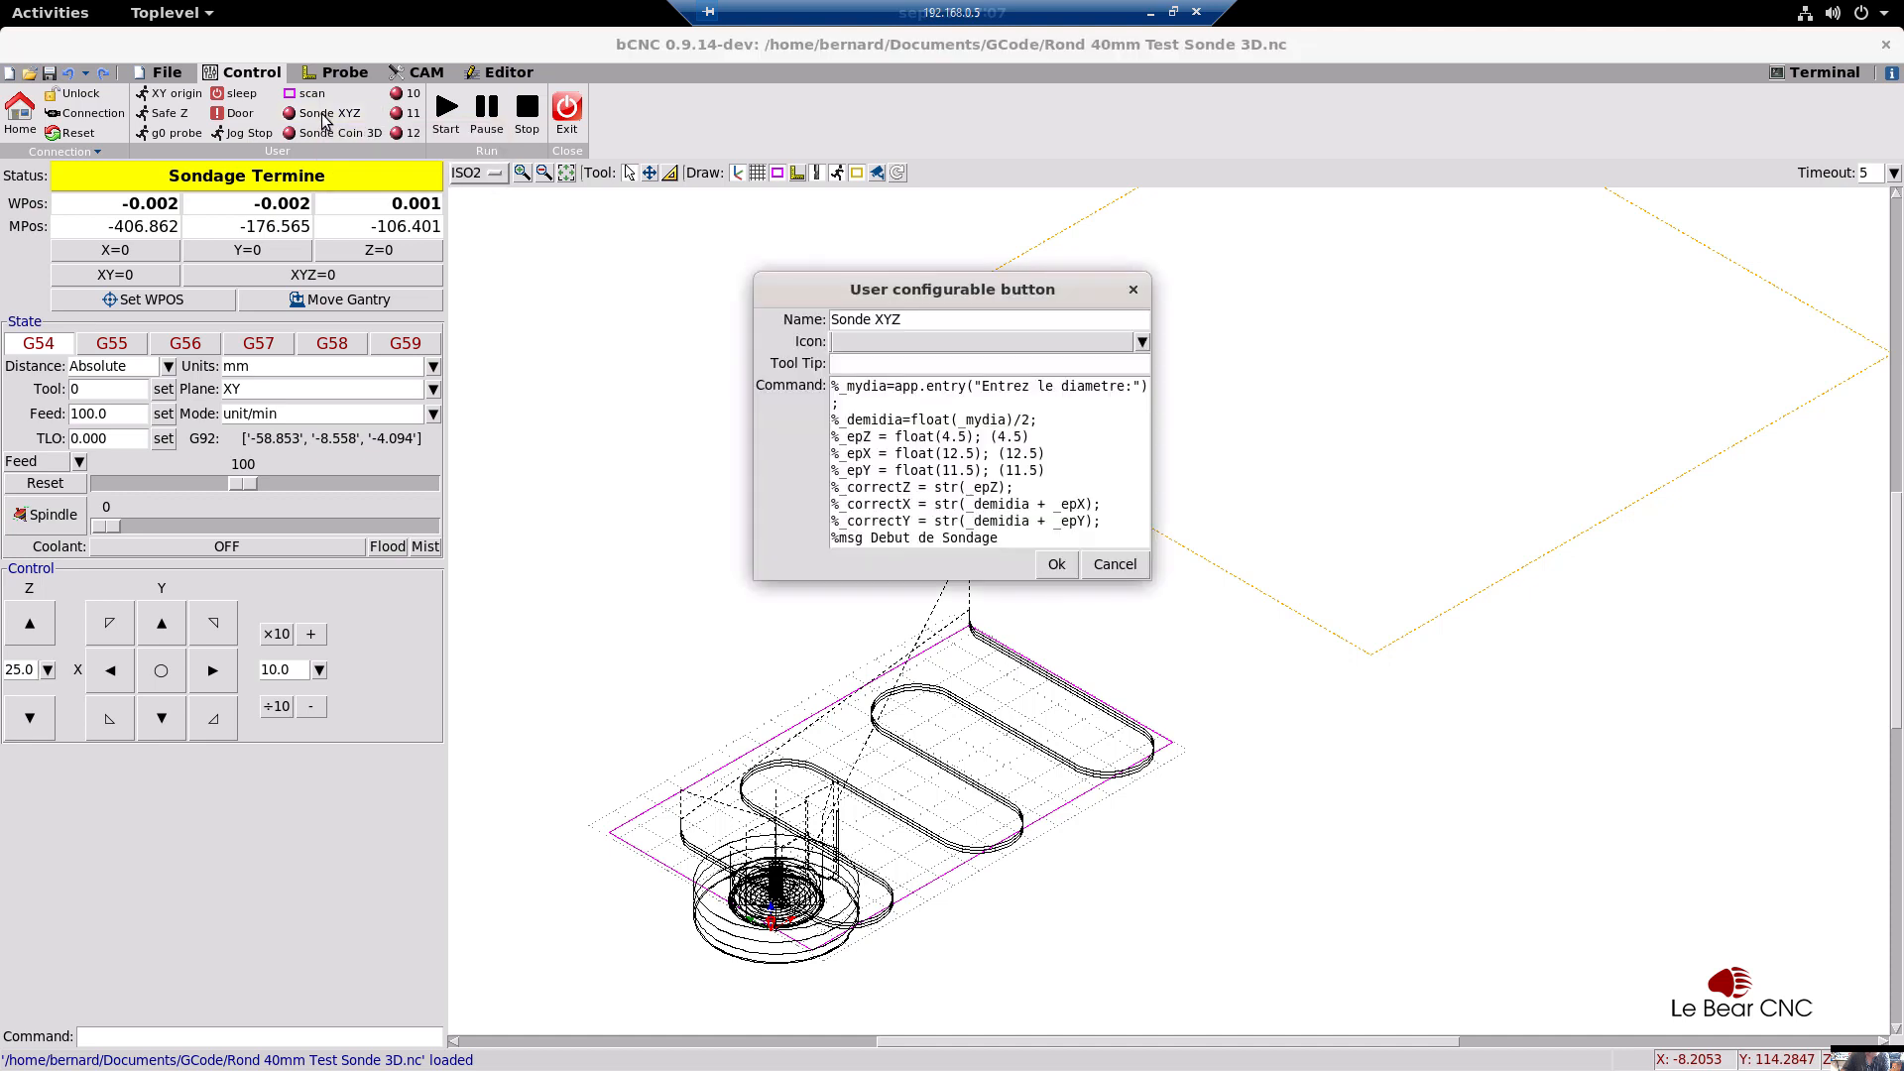
click(1147, 479)
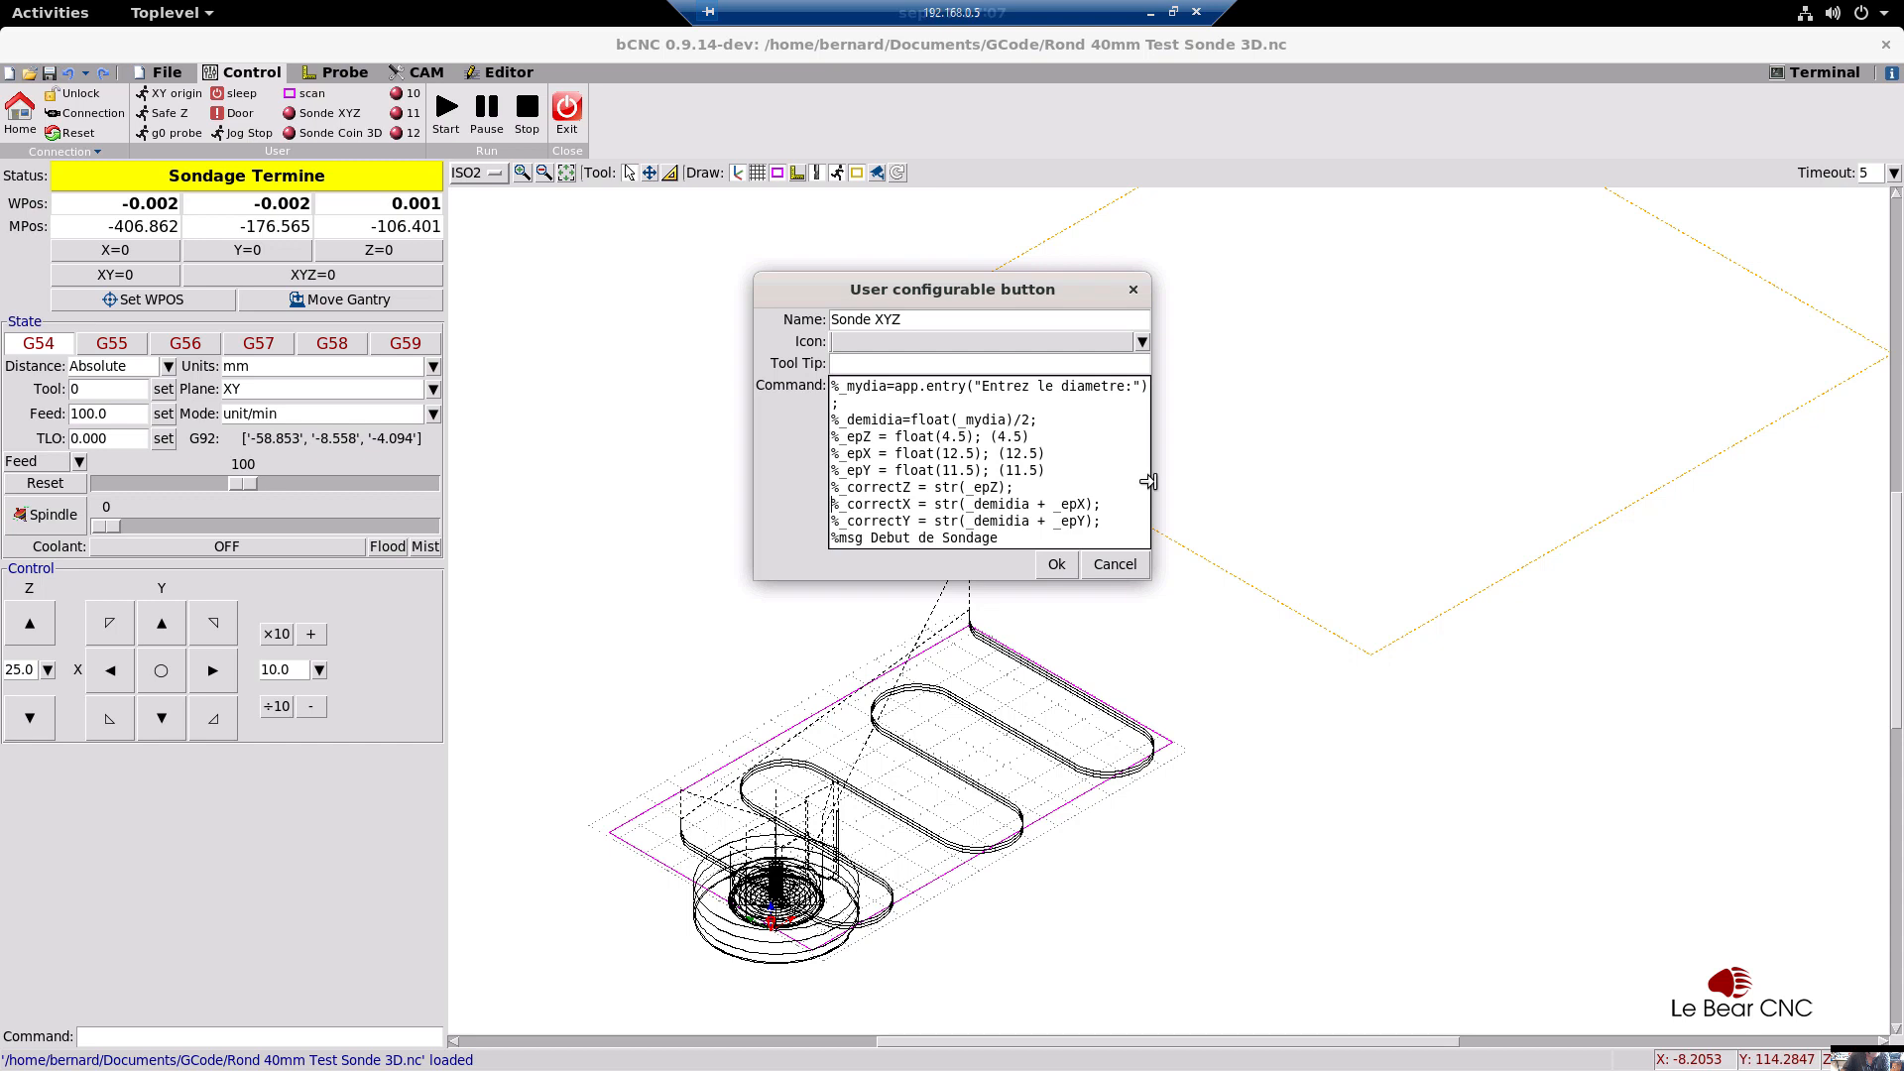
drag(1148, 480, 1586, 486)
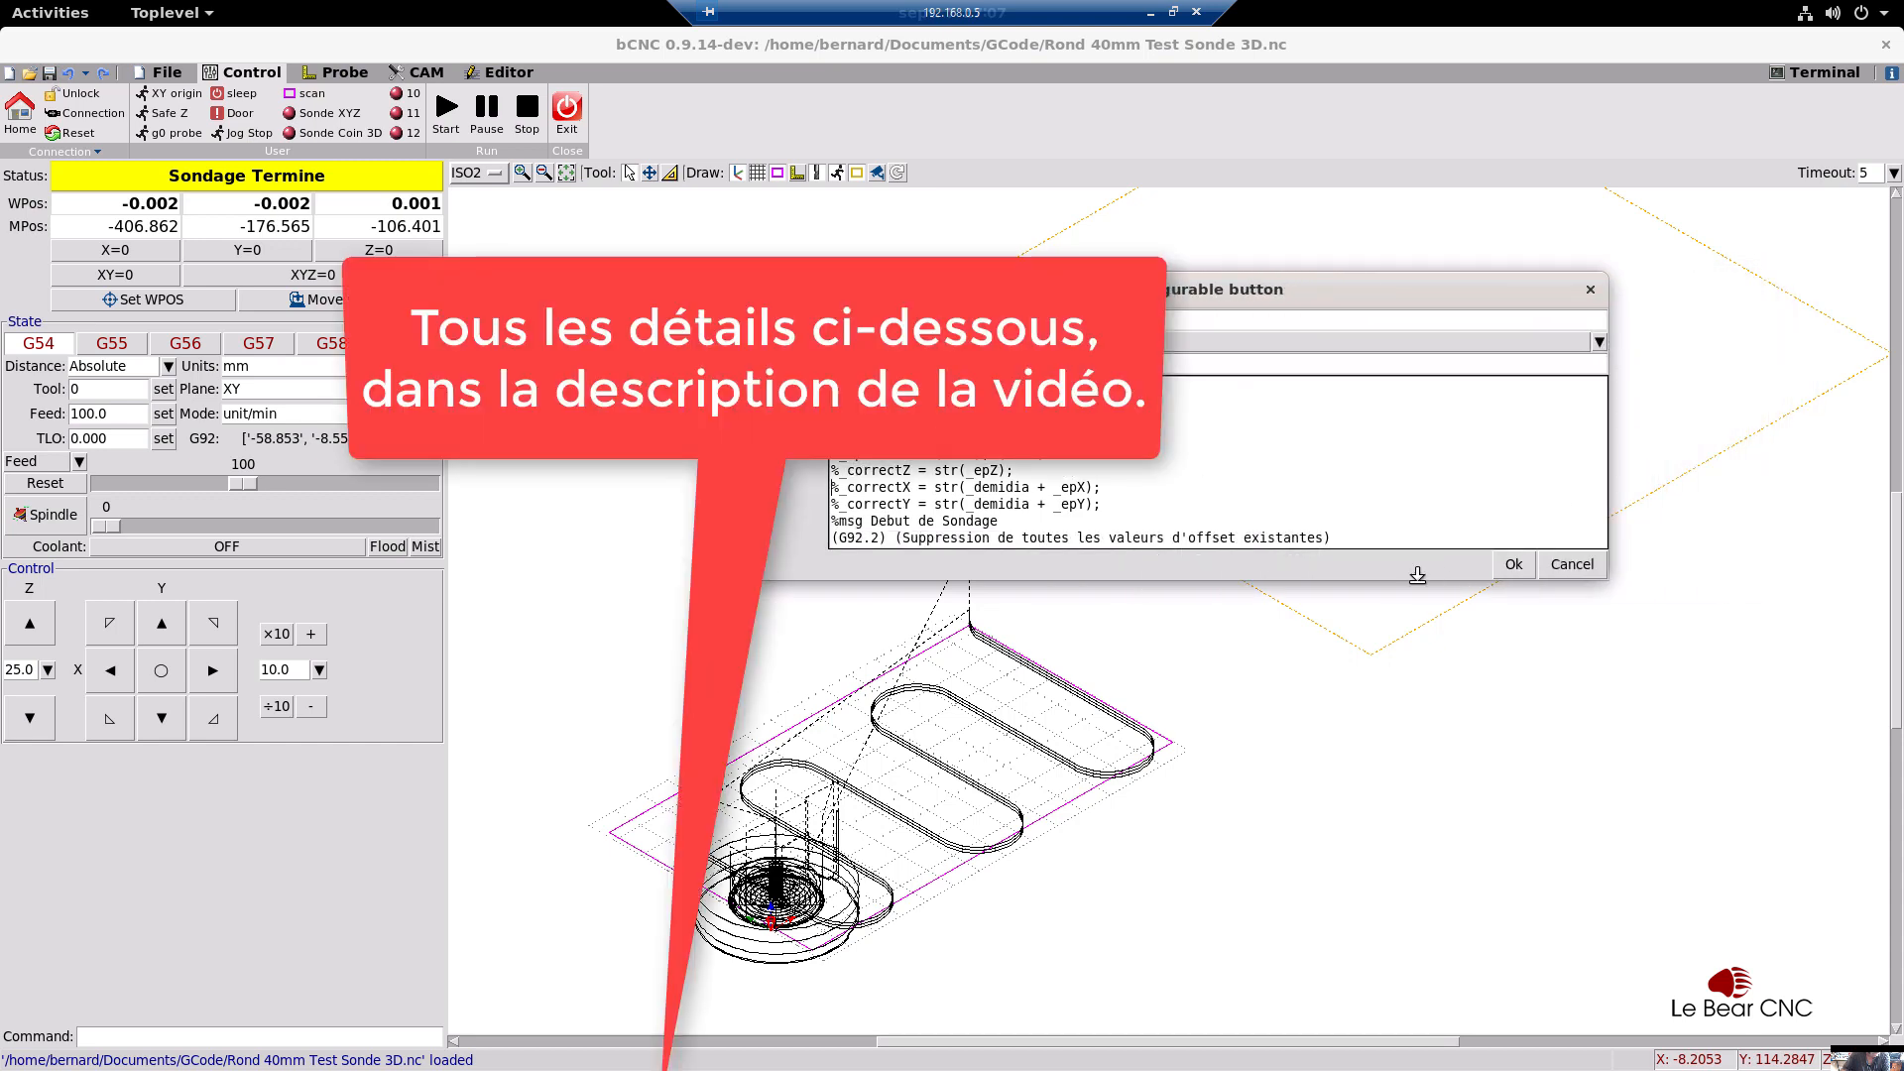
drag(1417, 575, 1412, 862)
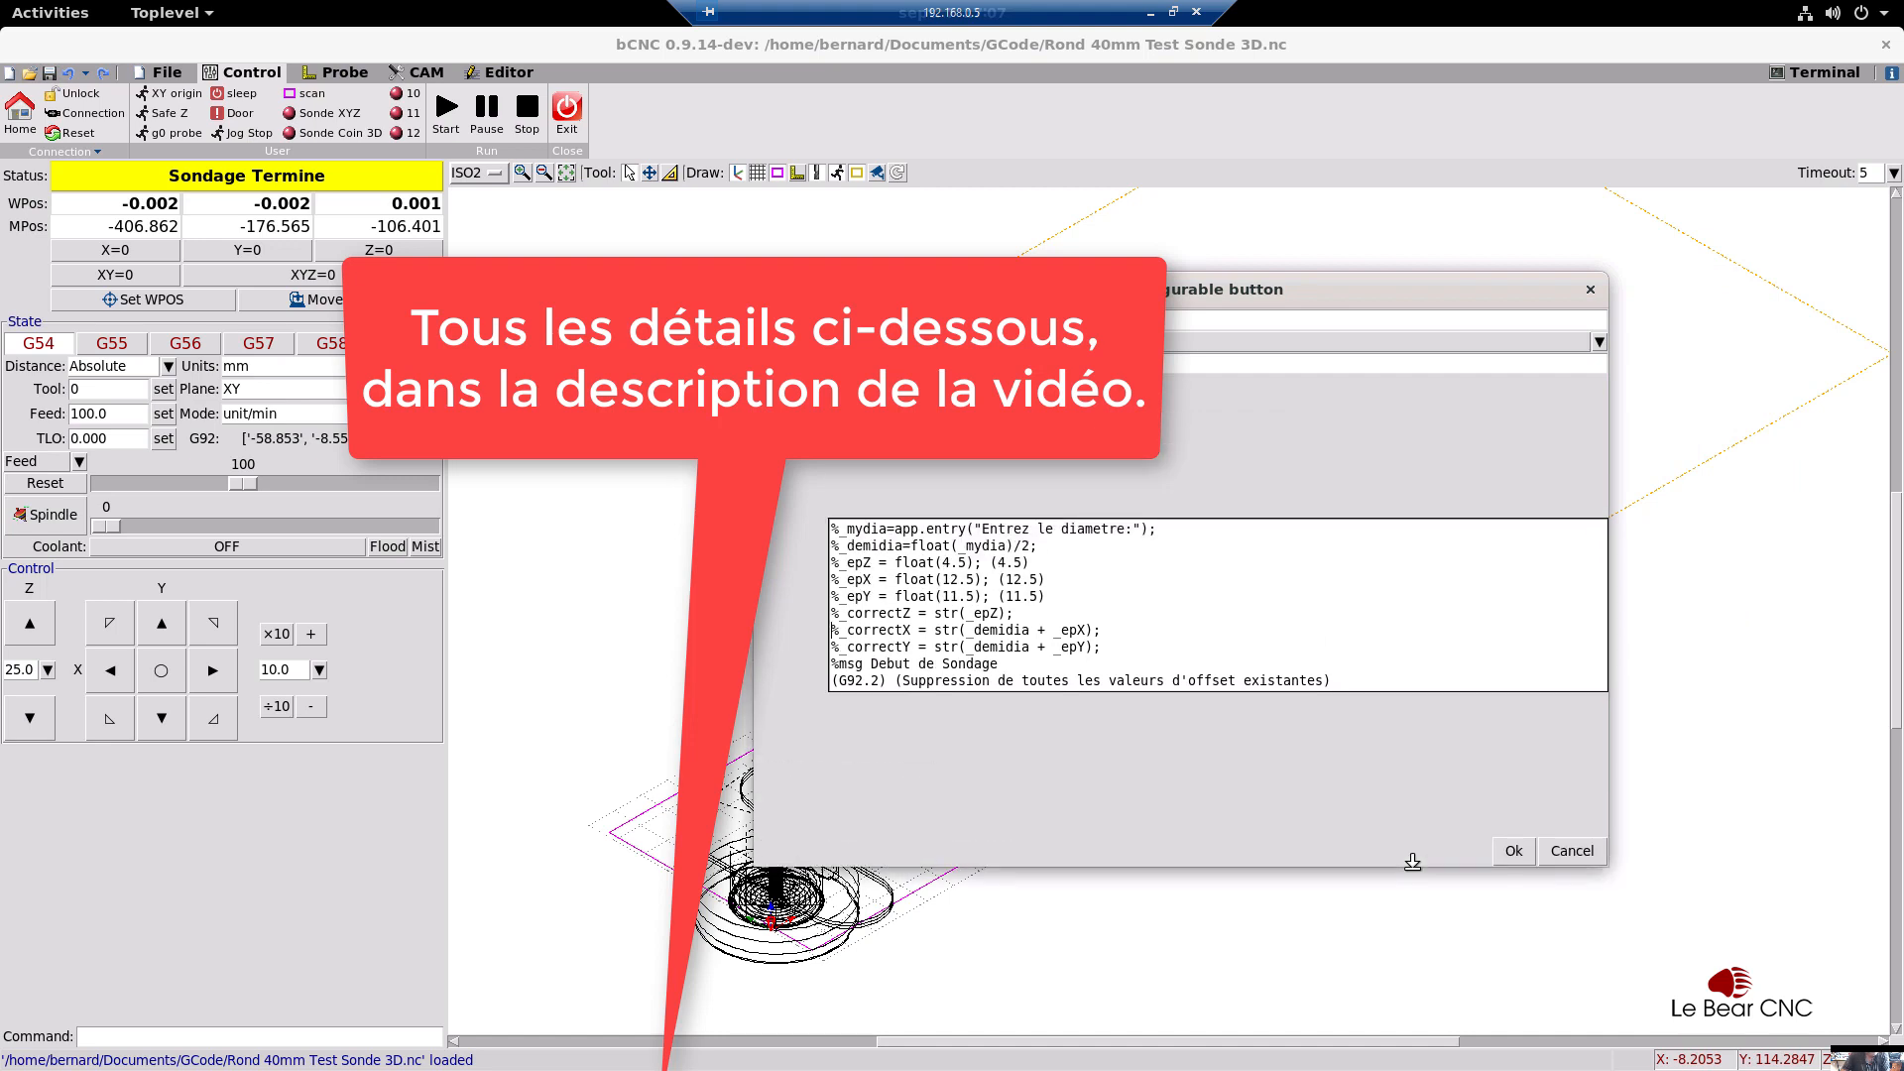